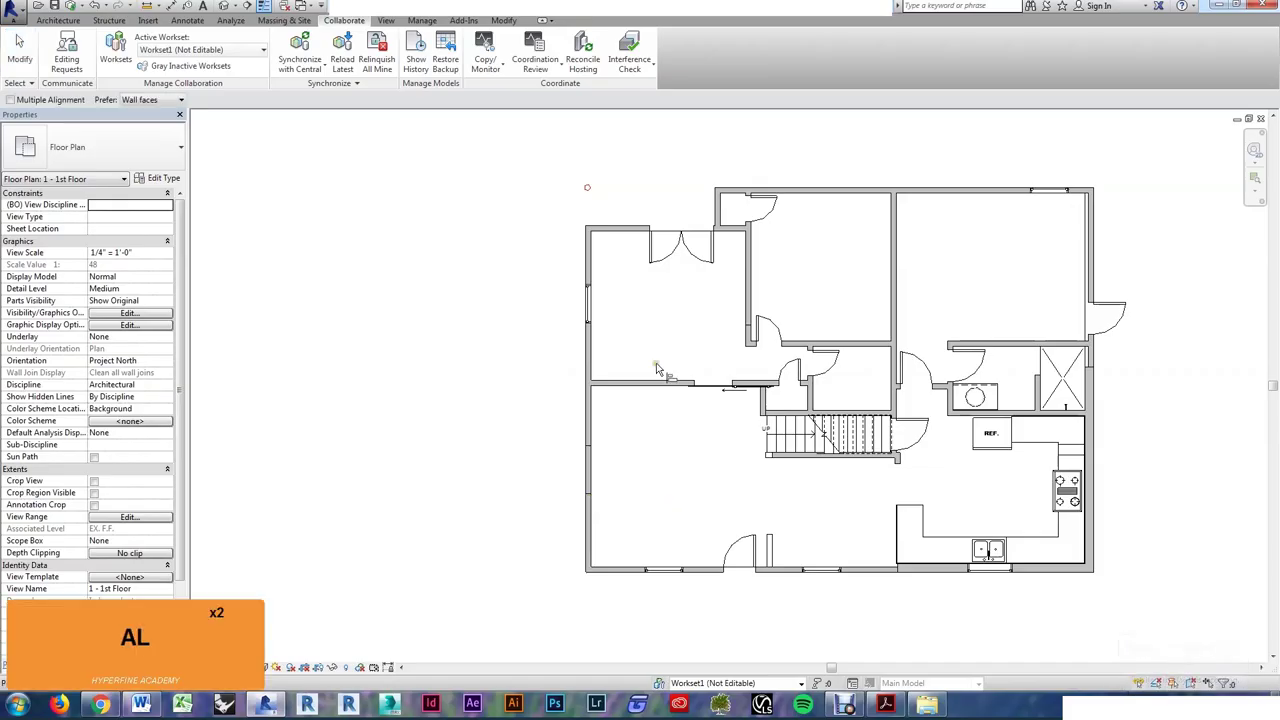
- Align the double door to the dashed reference line, then array the top-wall window into 3 copies 5 feet apart
click(663, 572)
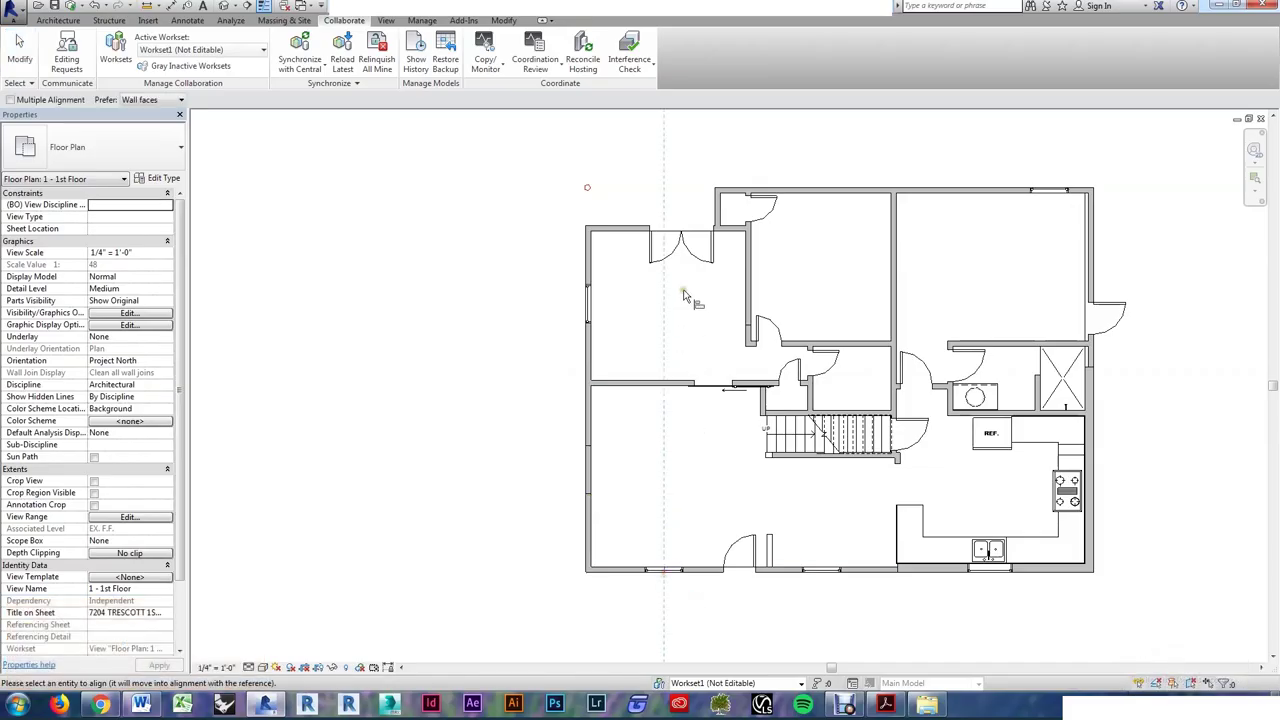
click(680, 244)
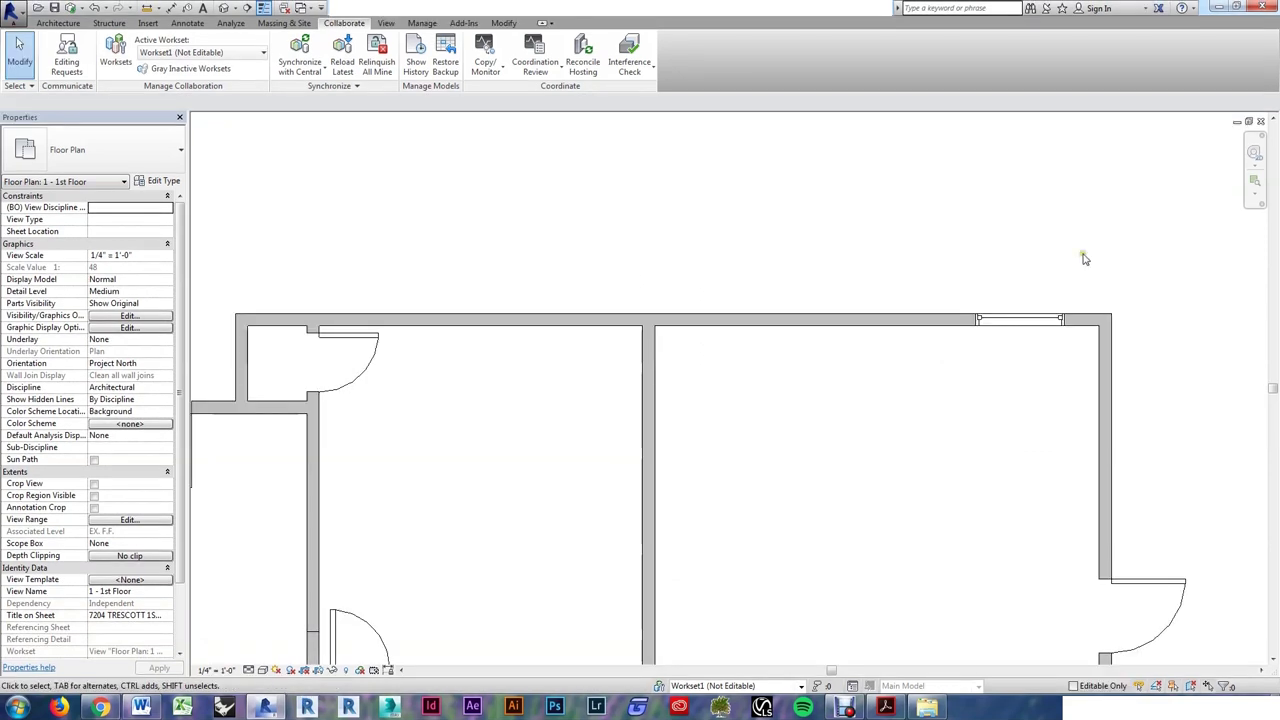
click(1021, 328)
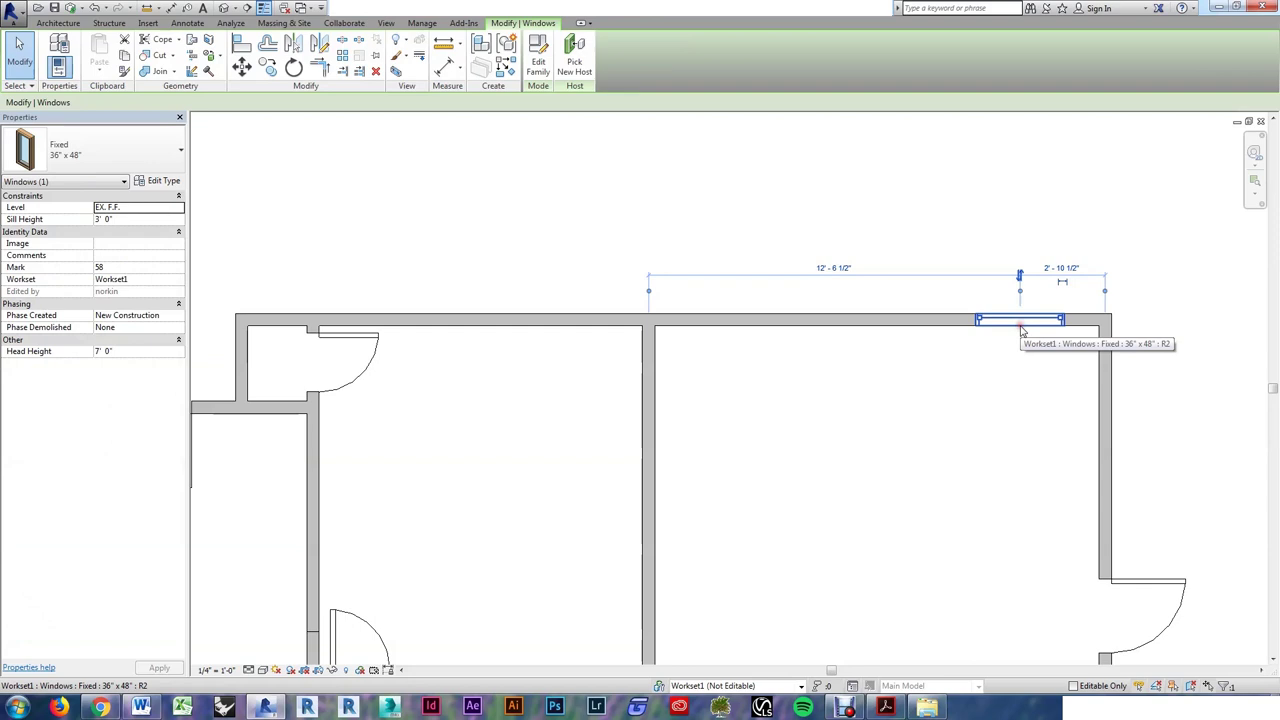
key(a)
key(r)
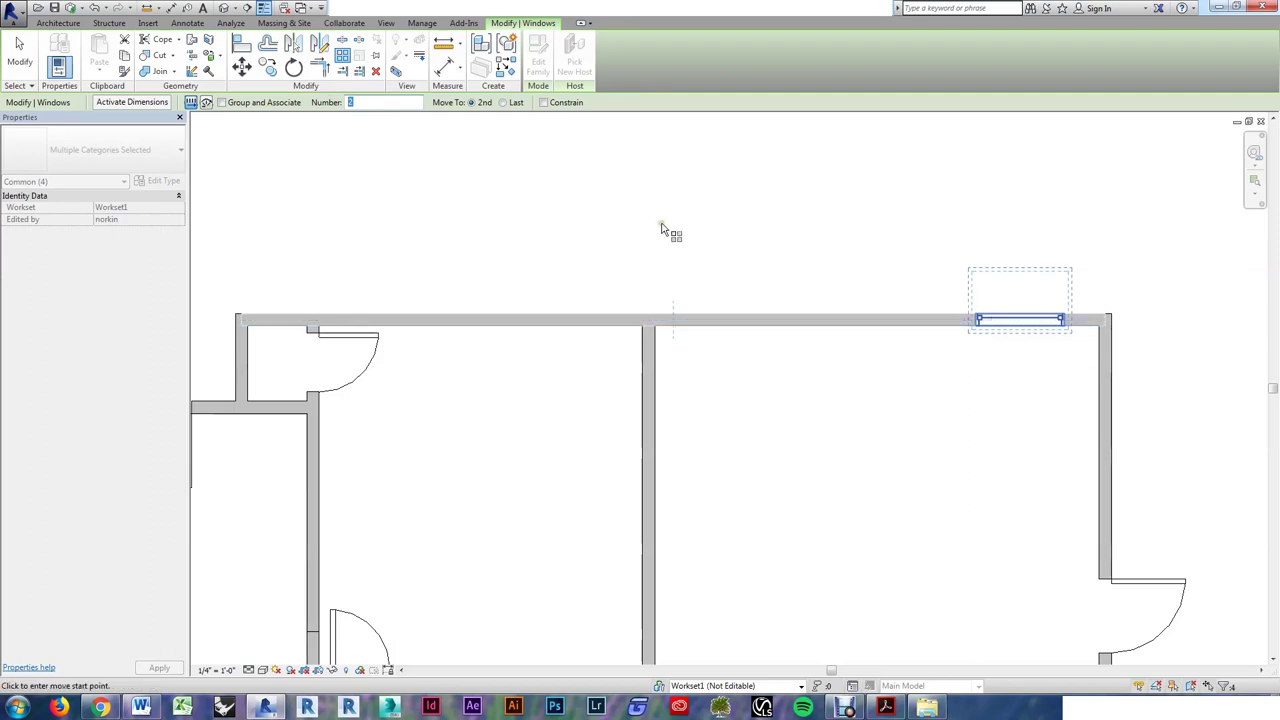
text(3)
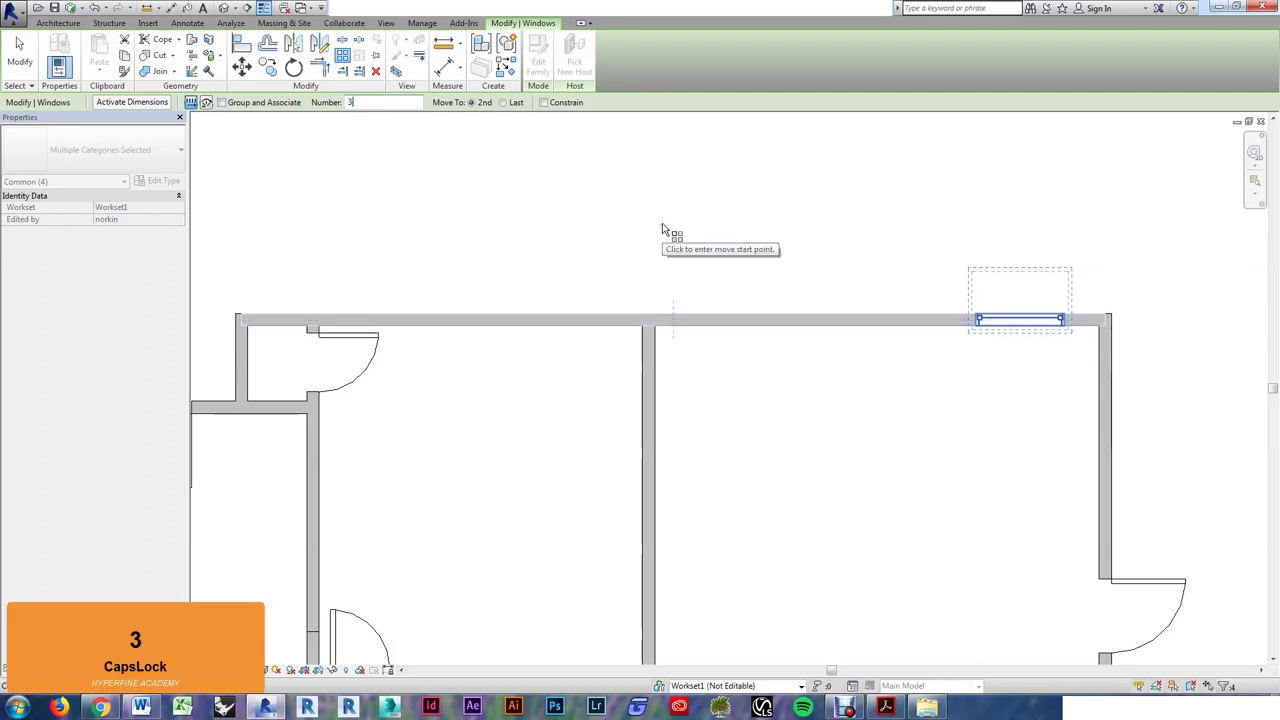
click(1092, 187)
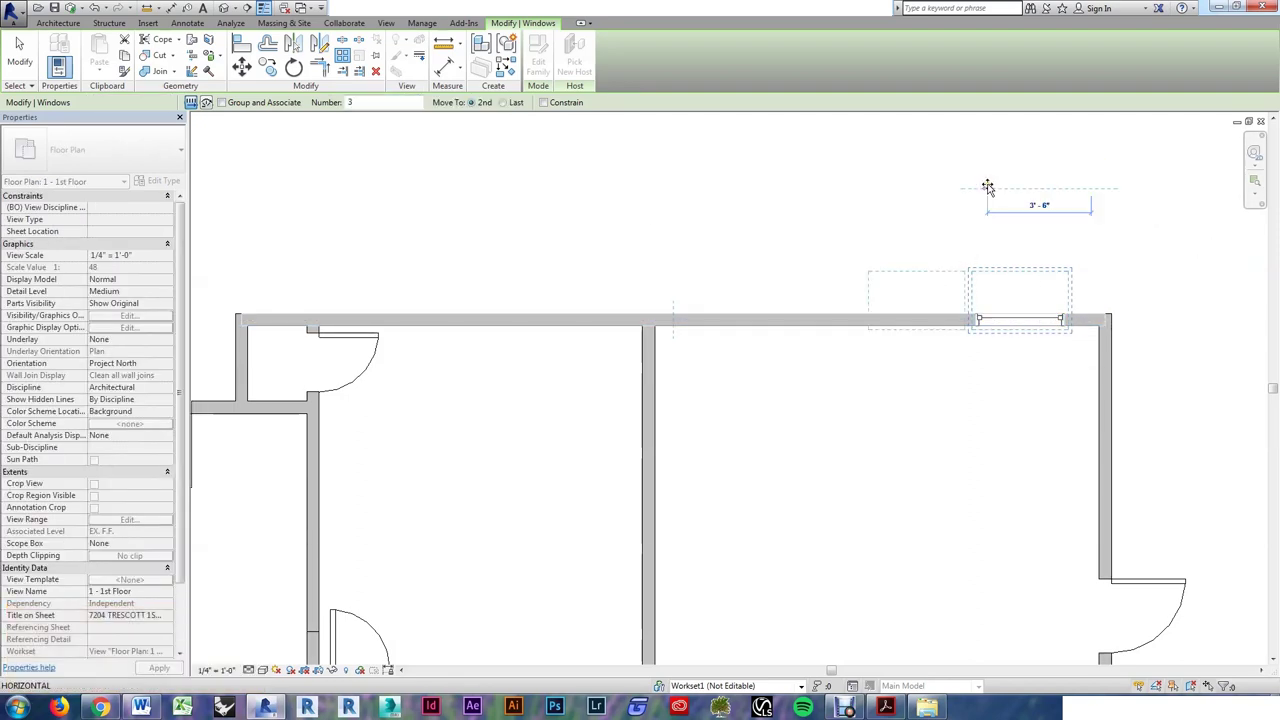
text(5)
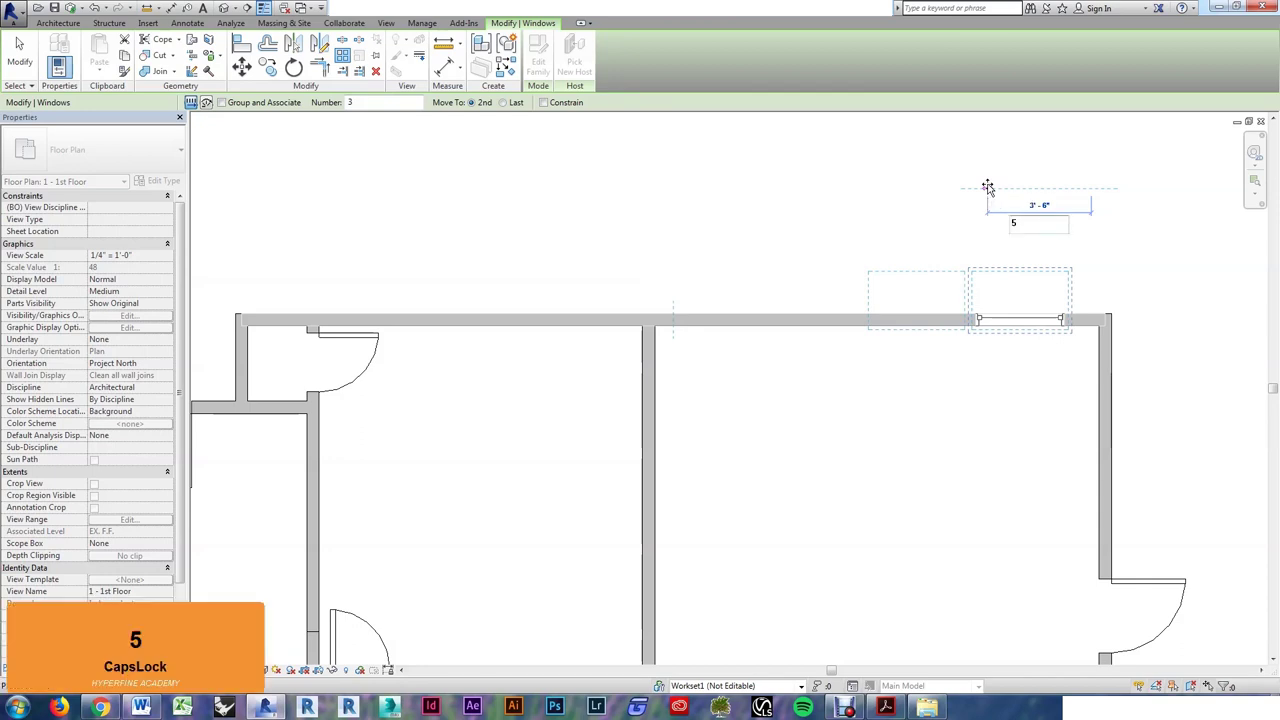
key(Return)
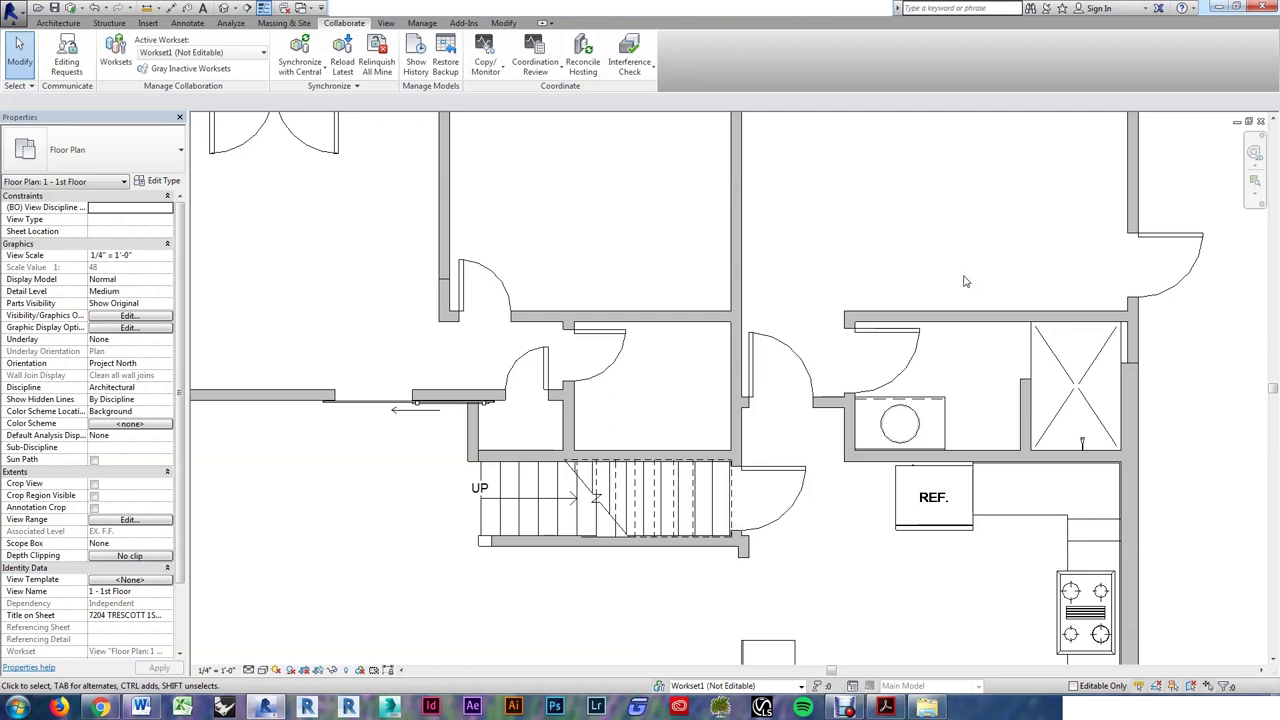
- Place a Standard Toilet, found by searching TOI, rotated beside the first-floor laundry
key(c)
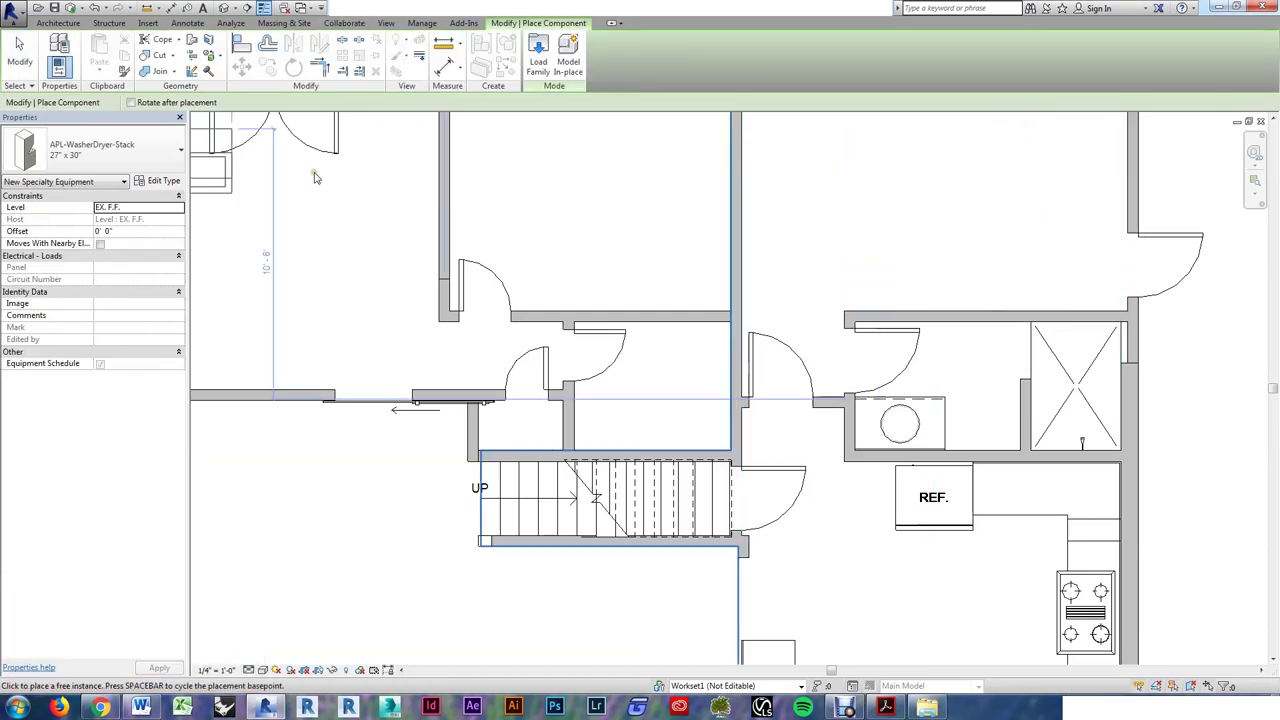
click(160, 160)
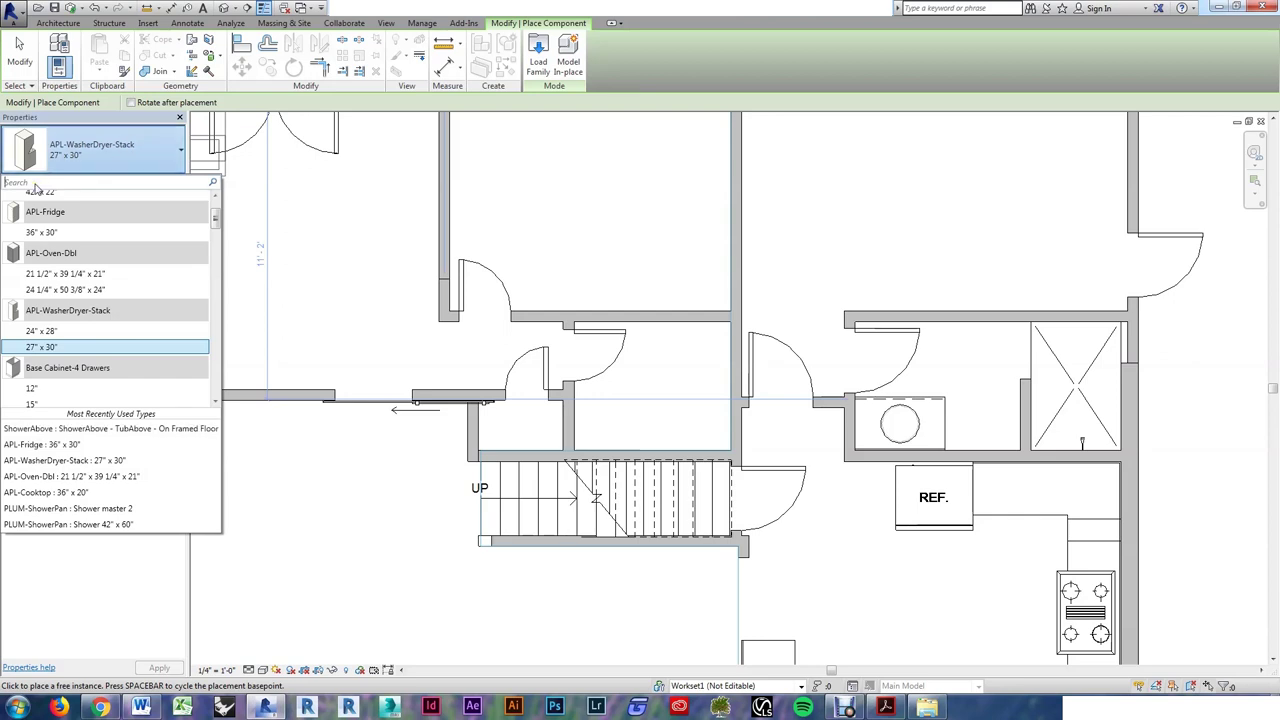
key(Caps_Lock)
text(TOILET)
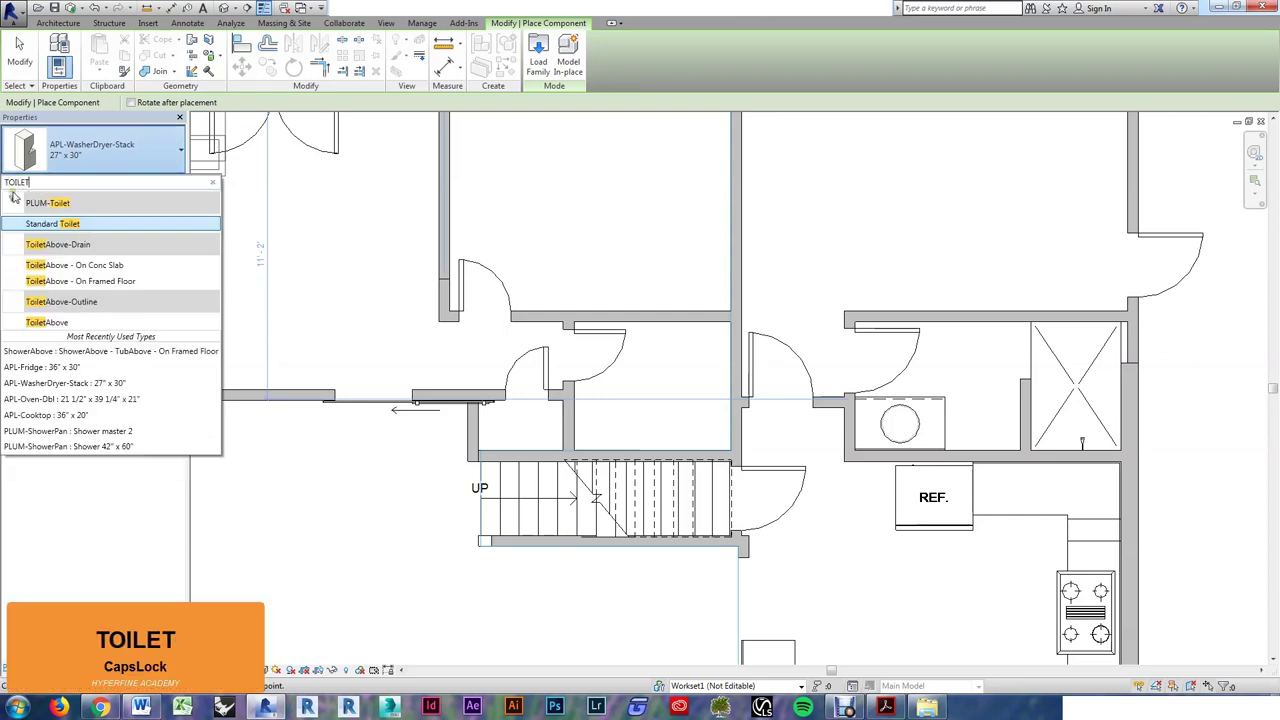
click(52, 224)
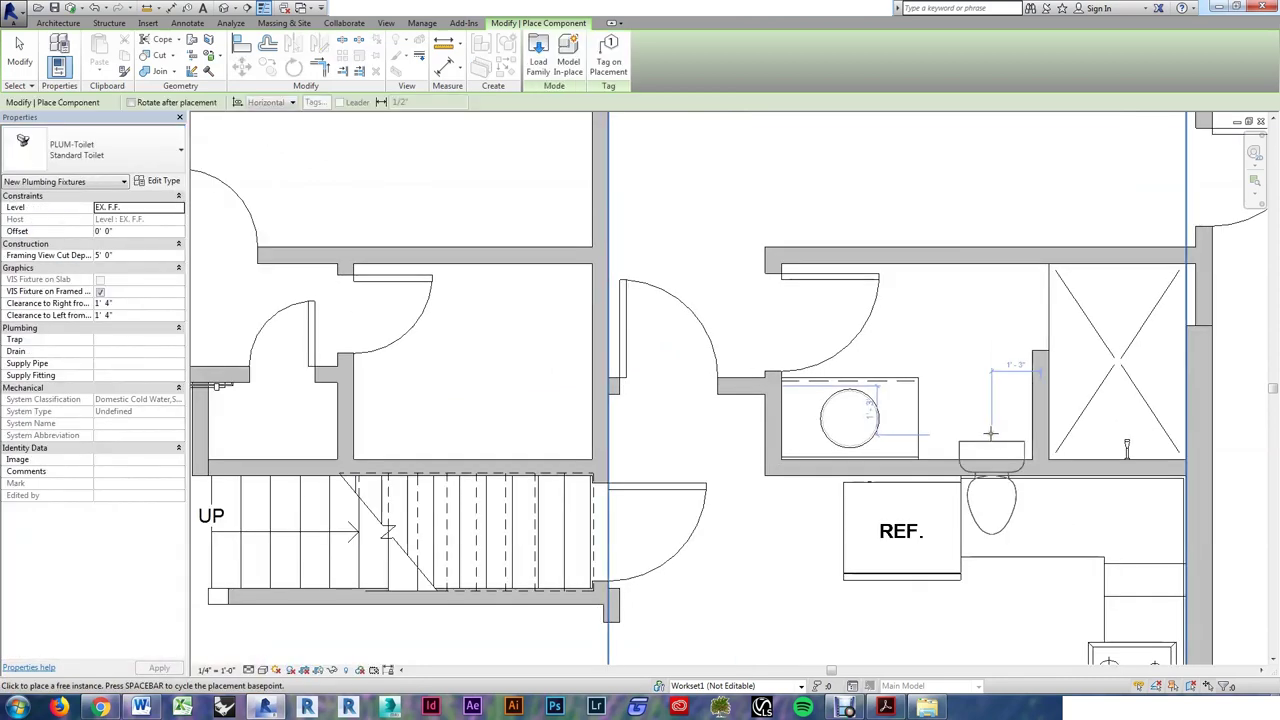
key(space)
key(space)
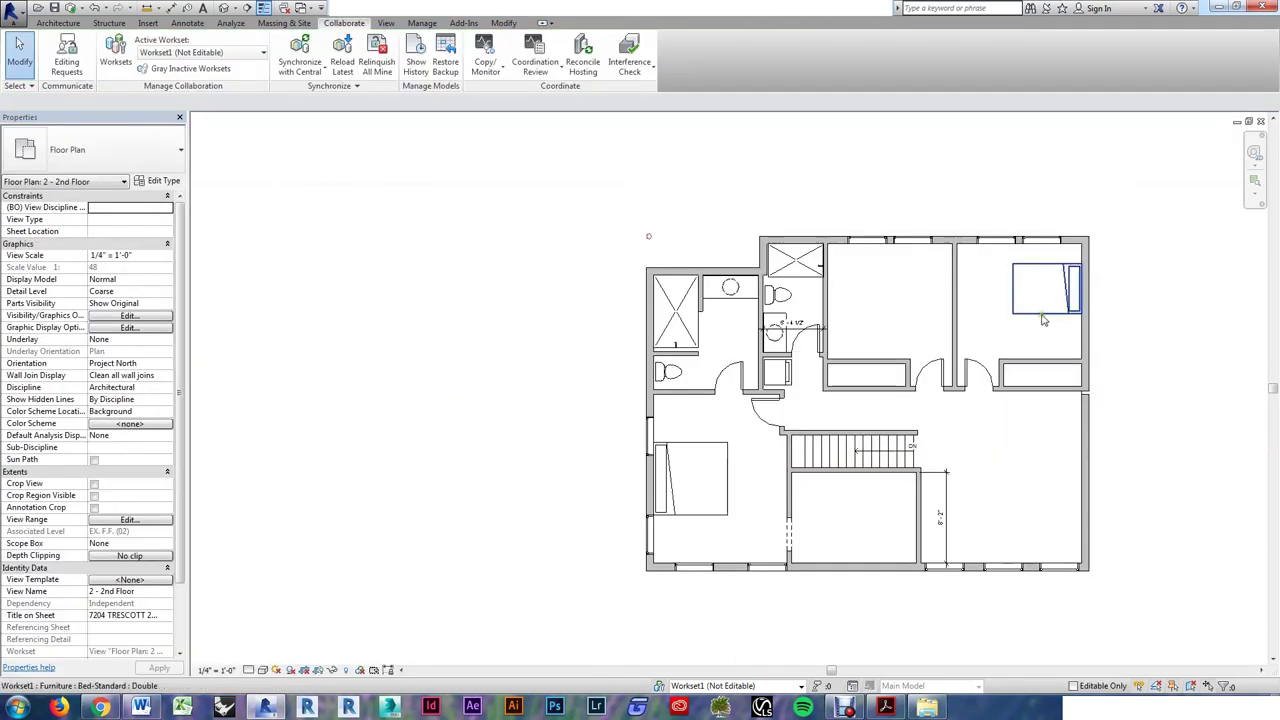
- Copy the second-floor bed into the middle bedroom, then start a similar single-flush door with CS
click(1043, 318)
key(c)
key(o)
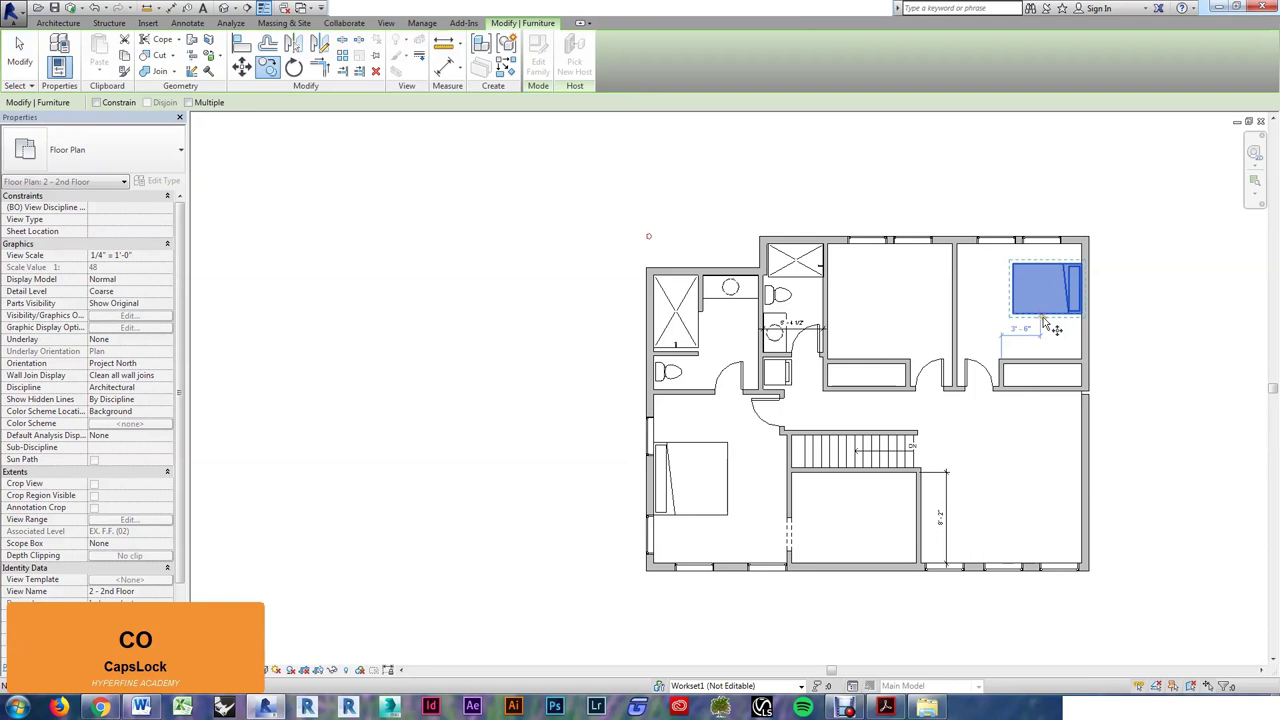
click(1084, 330)
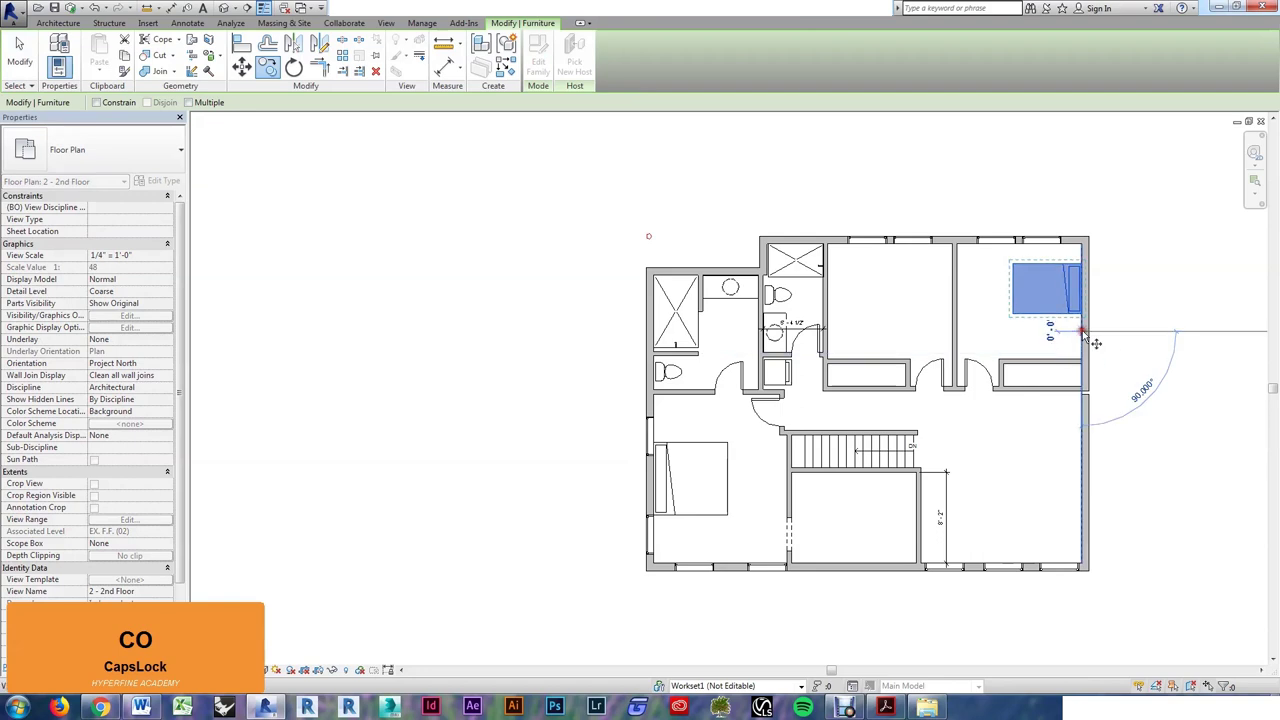
click(951, 335)
key(Escape)
key(Escape)
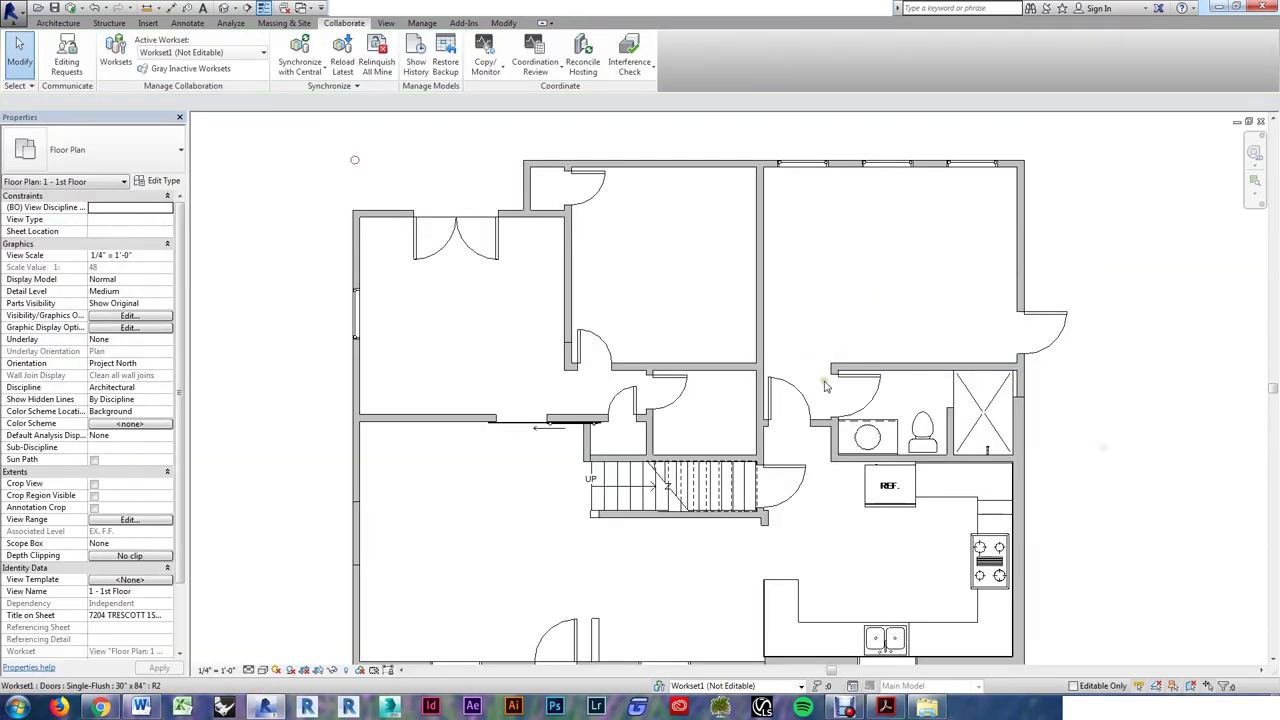
click(810, 393)
key(c)
key(s)
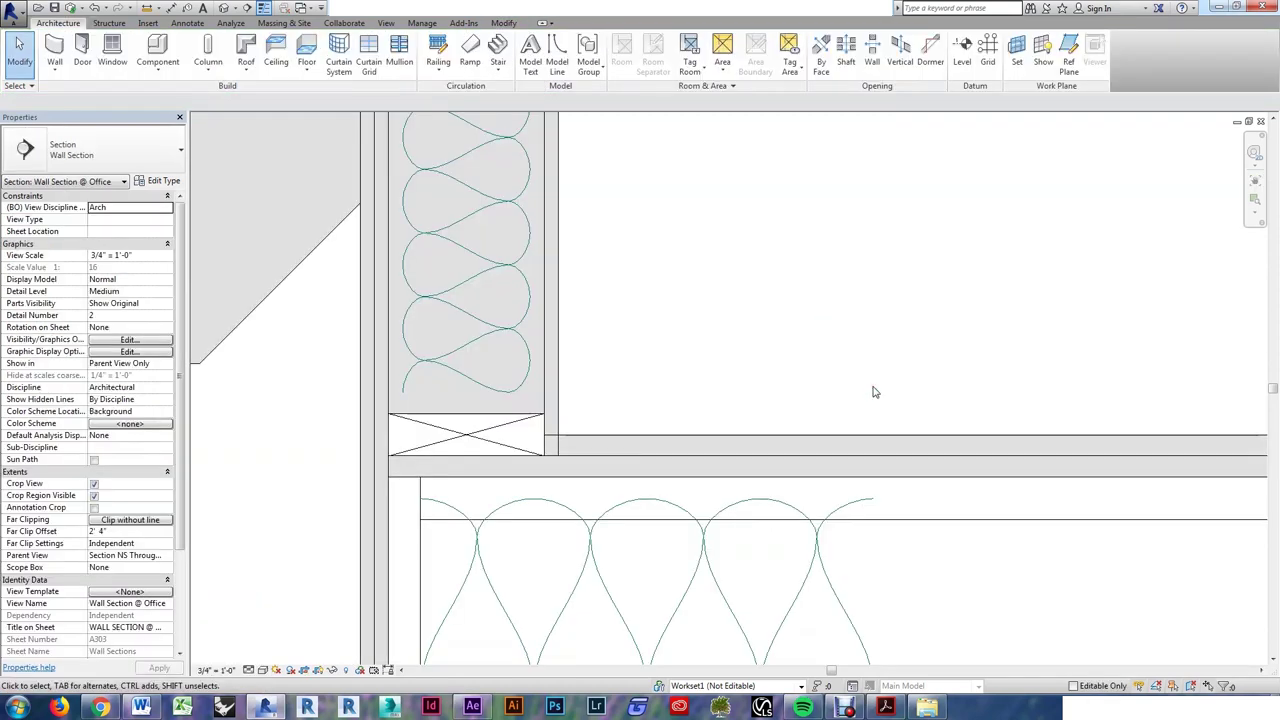
- Edit the wall's cut profile at the subfloor junction with CX and finish edit mode
key(c)
key(x)
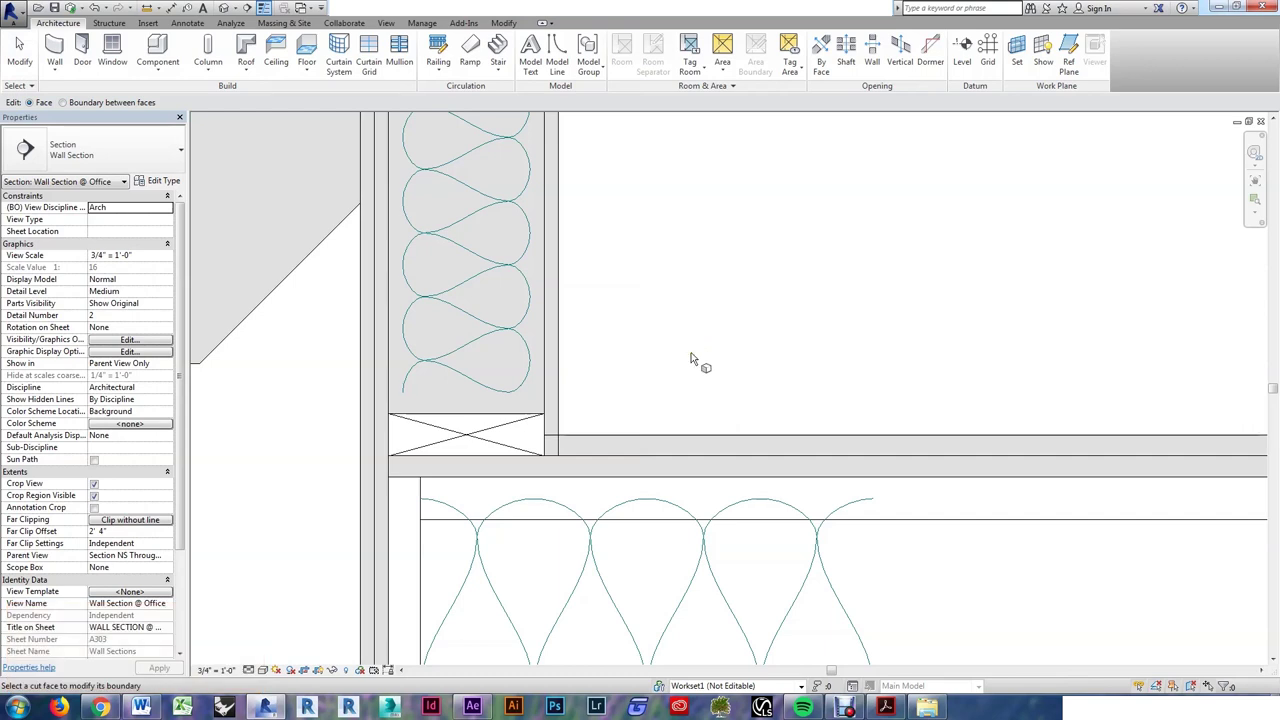
click(599, 434)
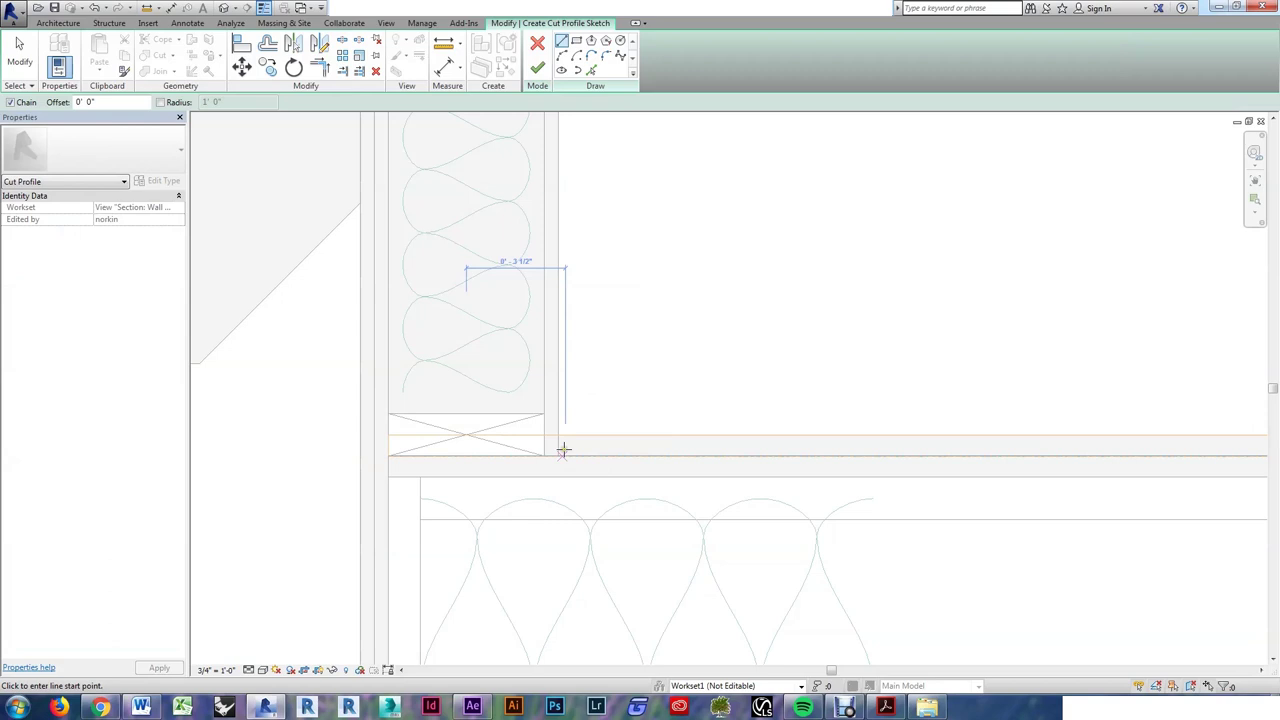
click(557, 434)
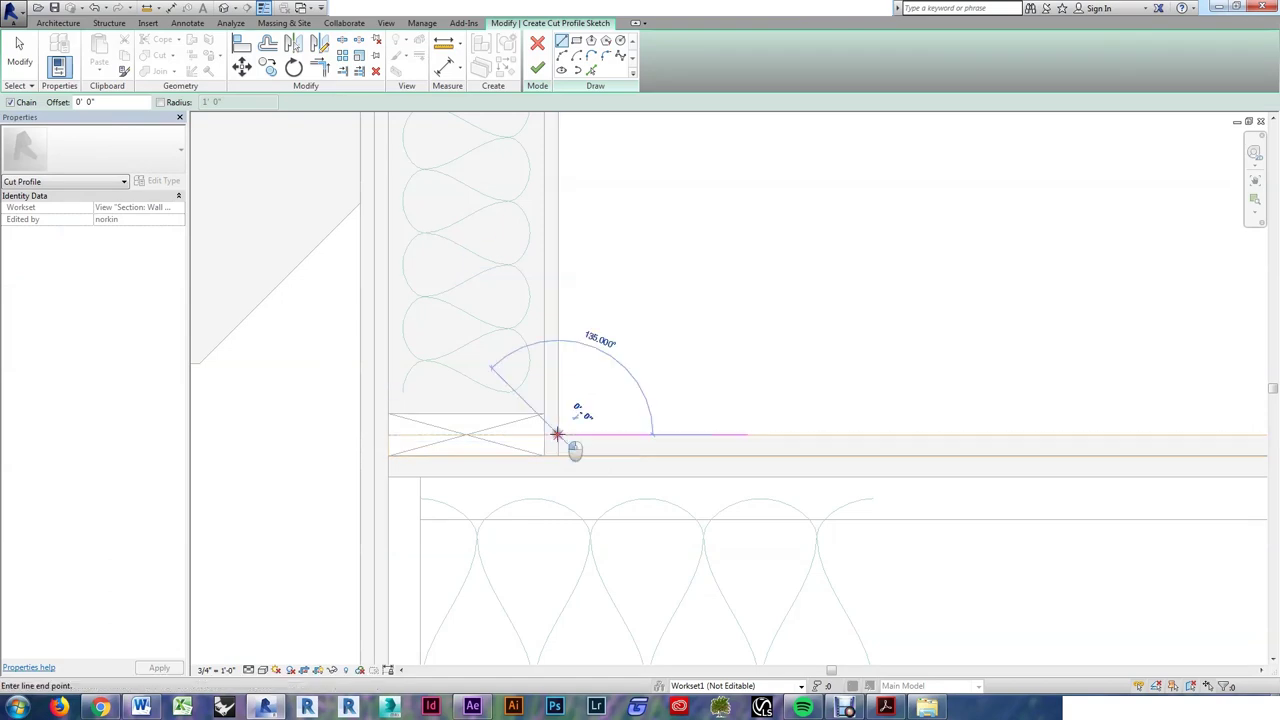
key(Escape)
key(Escape)
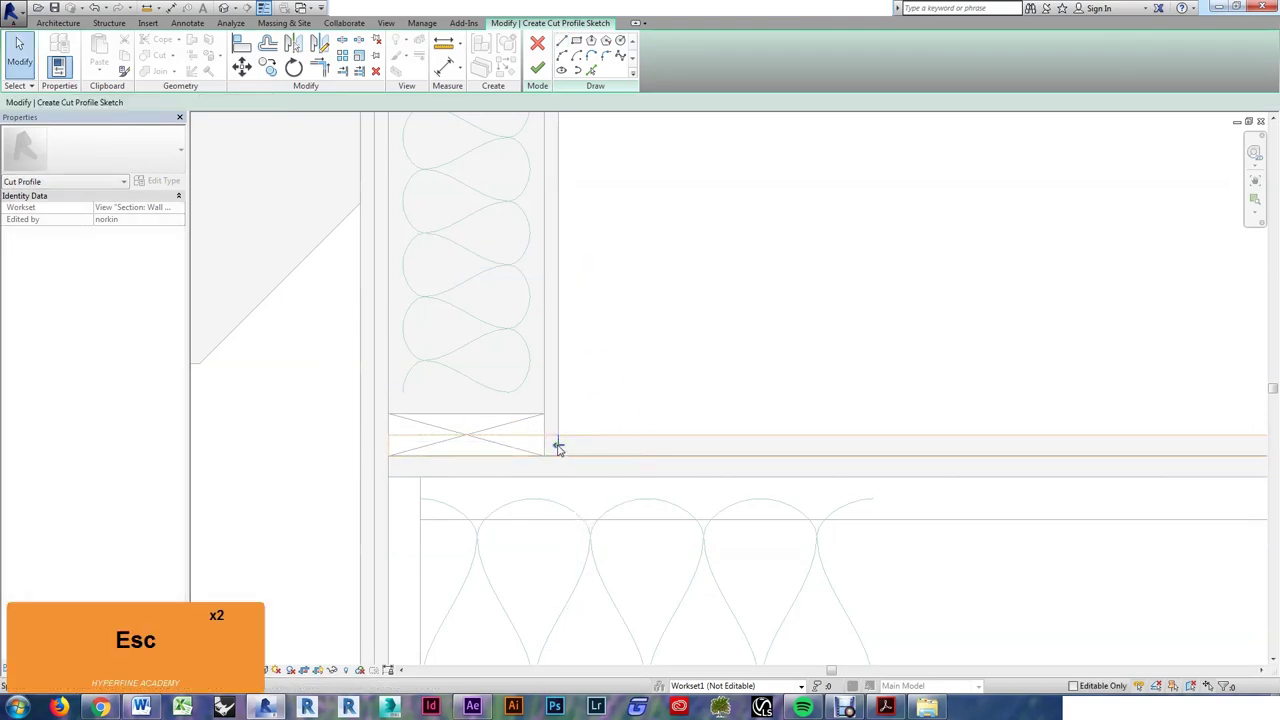
click(538, 72)
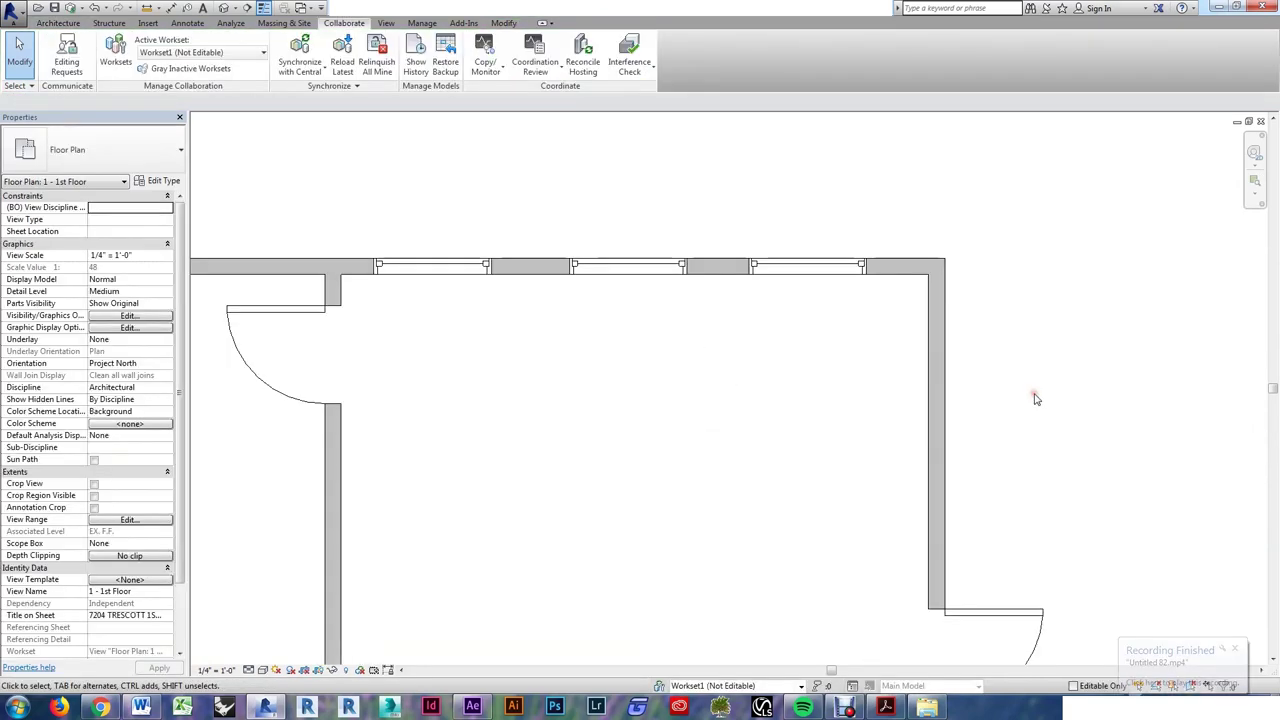
- Add a 3'-6" dimension from the right wall face to the window edge
key(d)
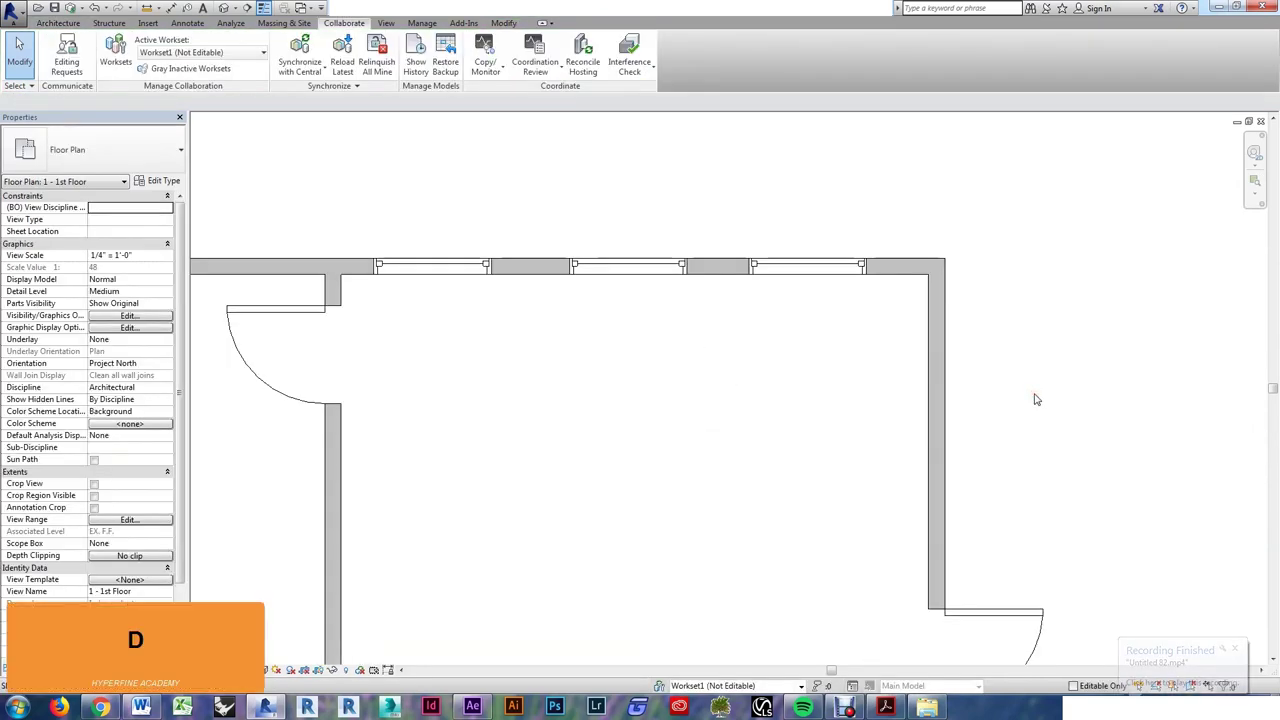
key(i)
key(Tab)
click(945, 373)
click(808, 263)
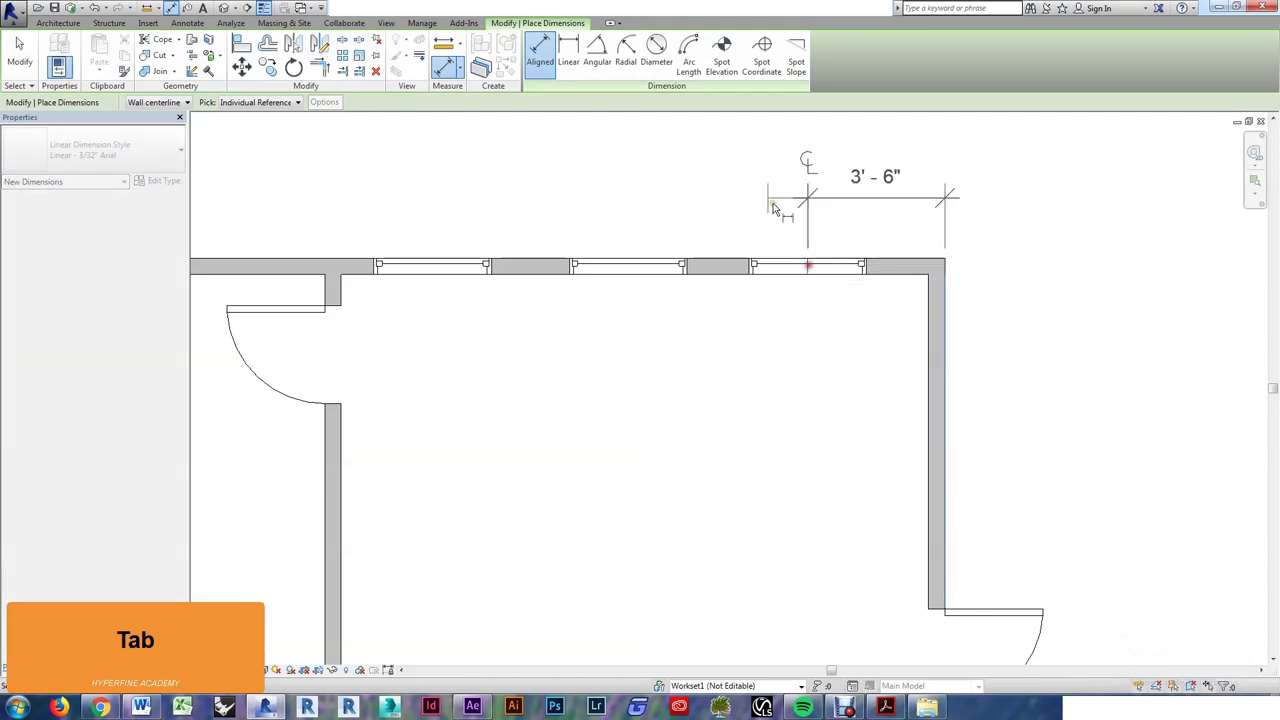
click(771, 206)
key(Escape)
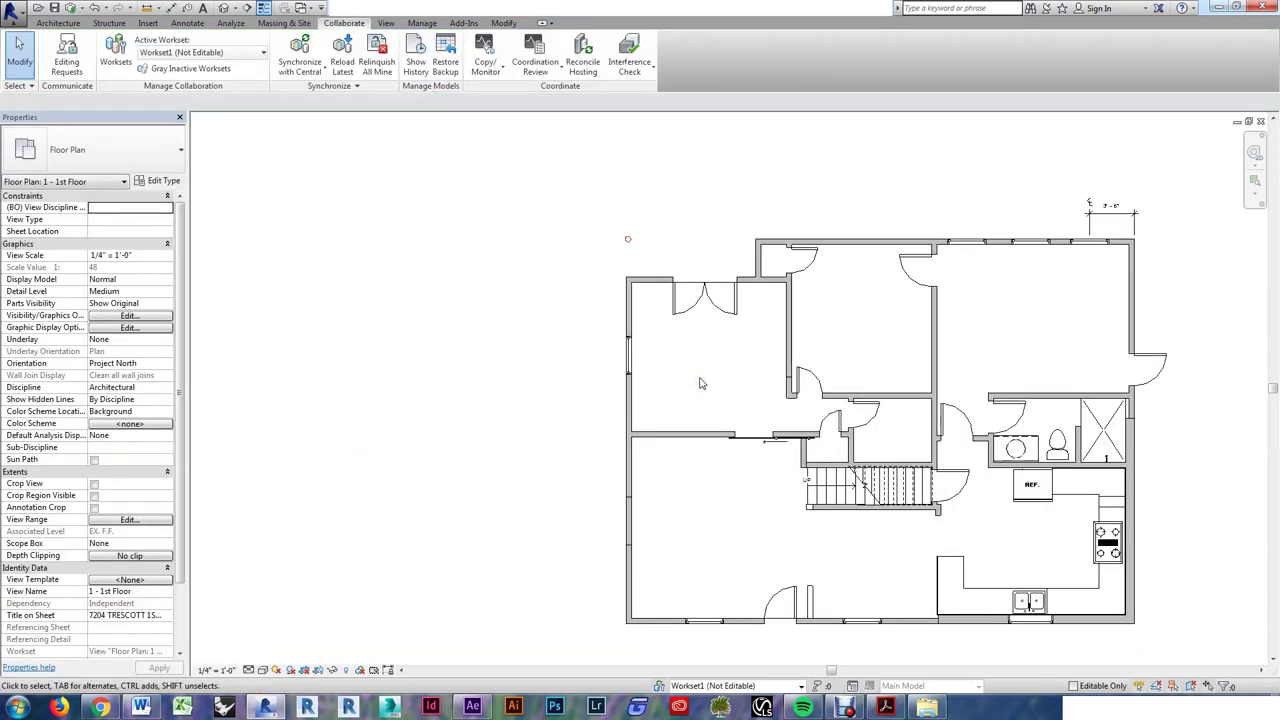
- Draw a red detail line from the top wall down through the plan
key(d)
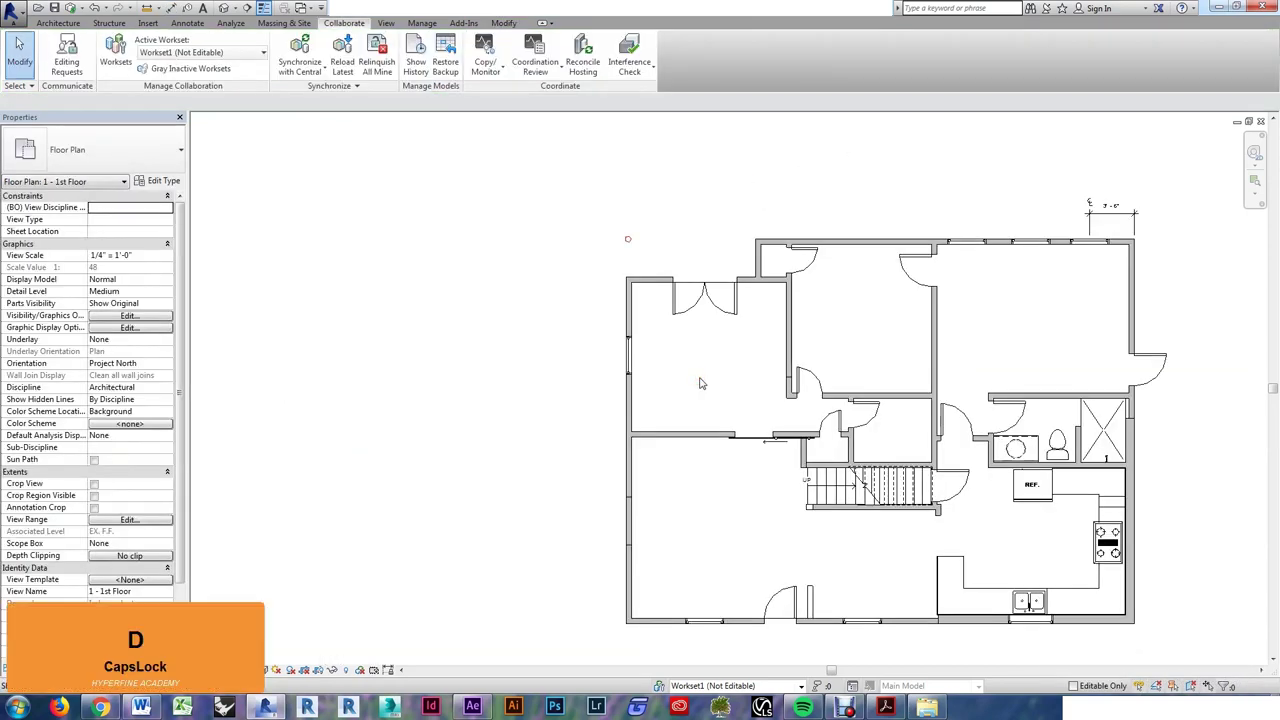
click(704, 292)
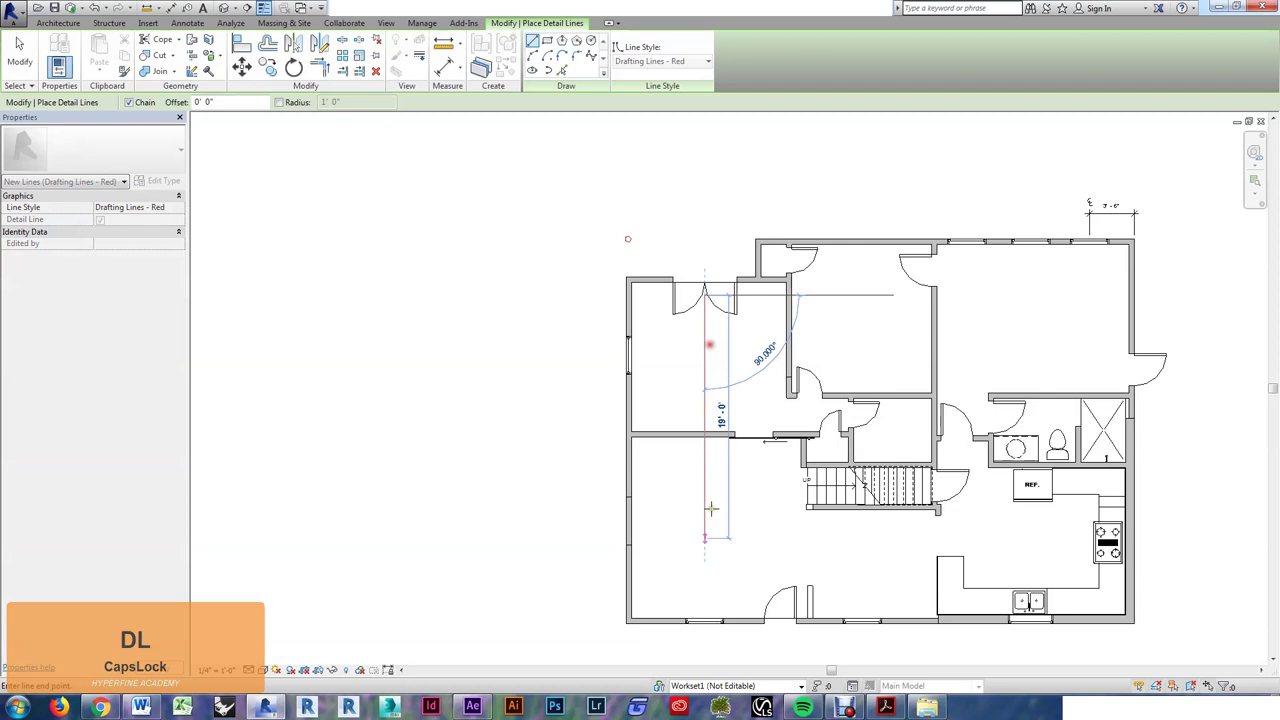
click(690, 632)
key(Escape)
key(Escape)
- Try mirroring the barn door across the dashed line, then undo the result
scroll(858, 453, up, 5)
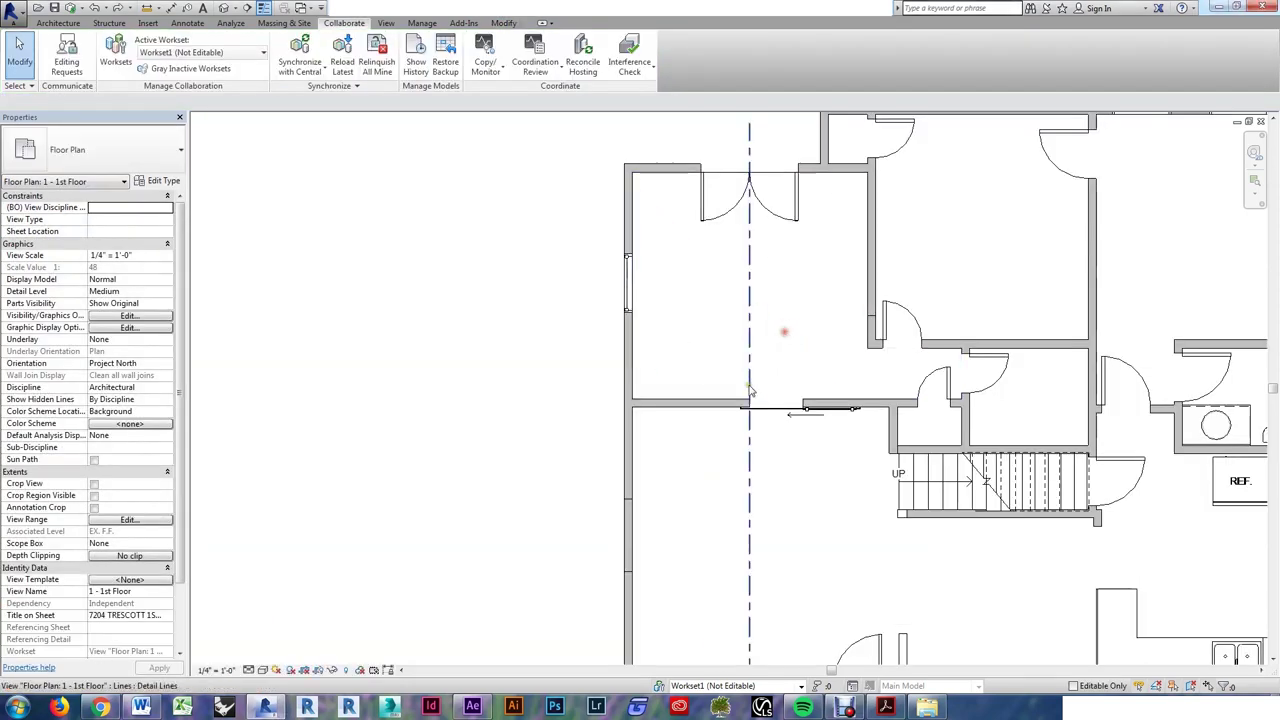
click(858, 453)
key(d)
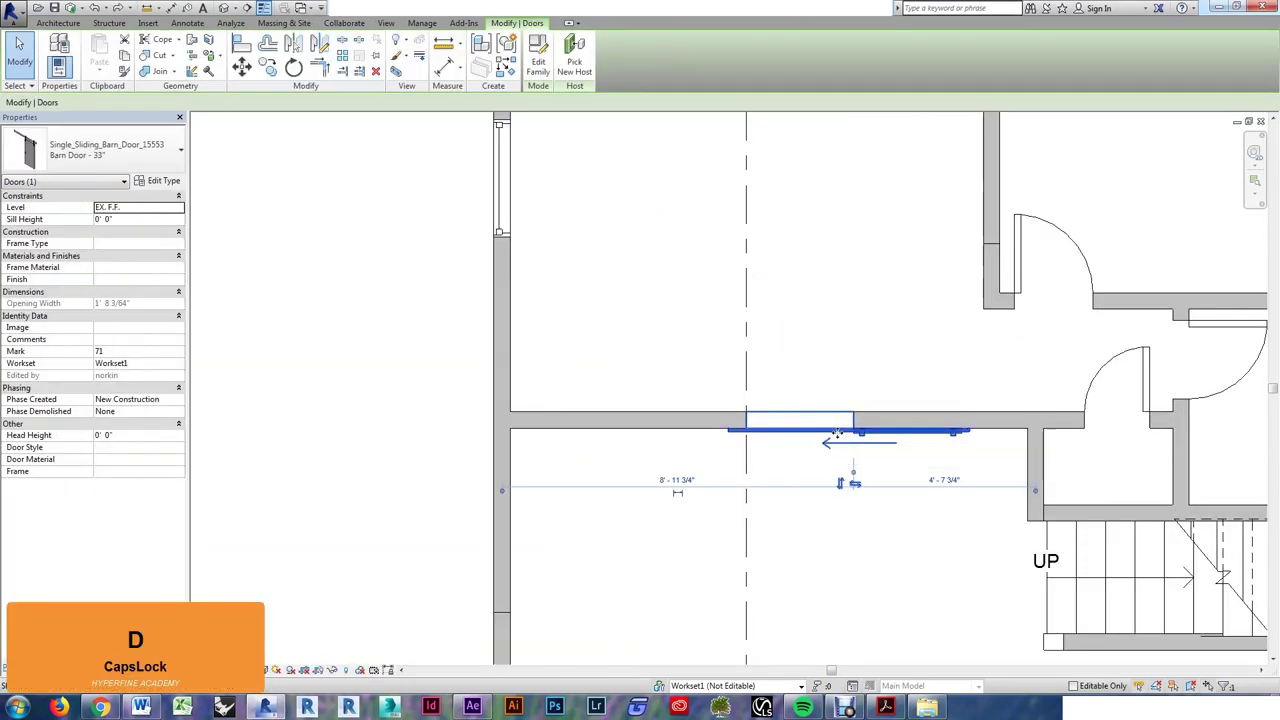
key(m)
click(746, 292)
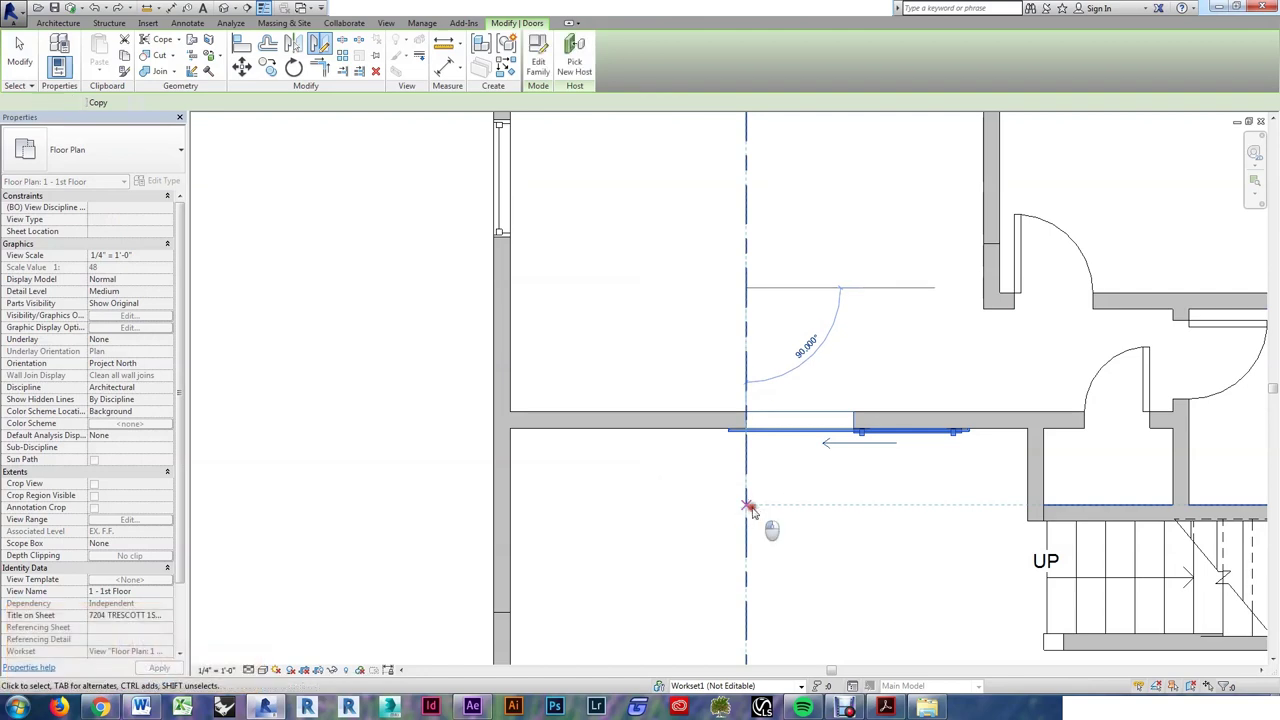
click(748, 509)
key(Escape)
key(Escape)
key(ctrl+z)
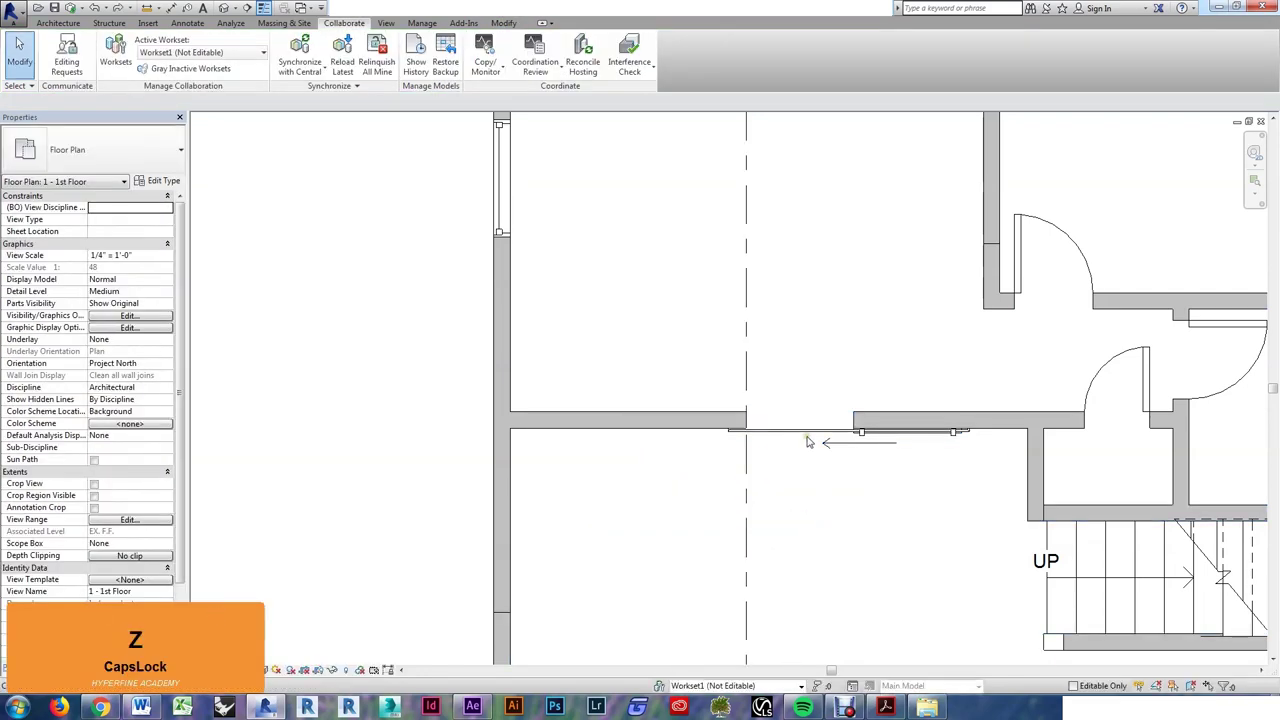
- Mirror the barn door across the dashed centre line to form a matching pair
click(808, 441)
key(m)
key(m)
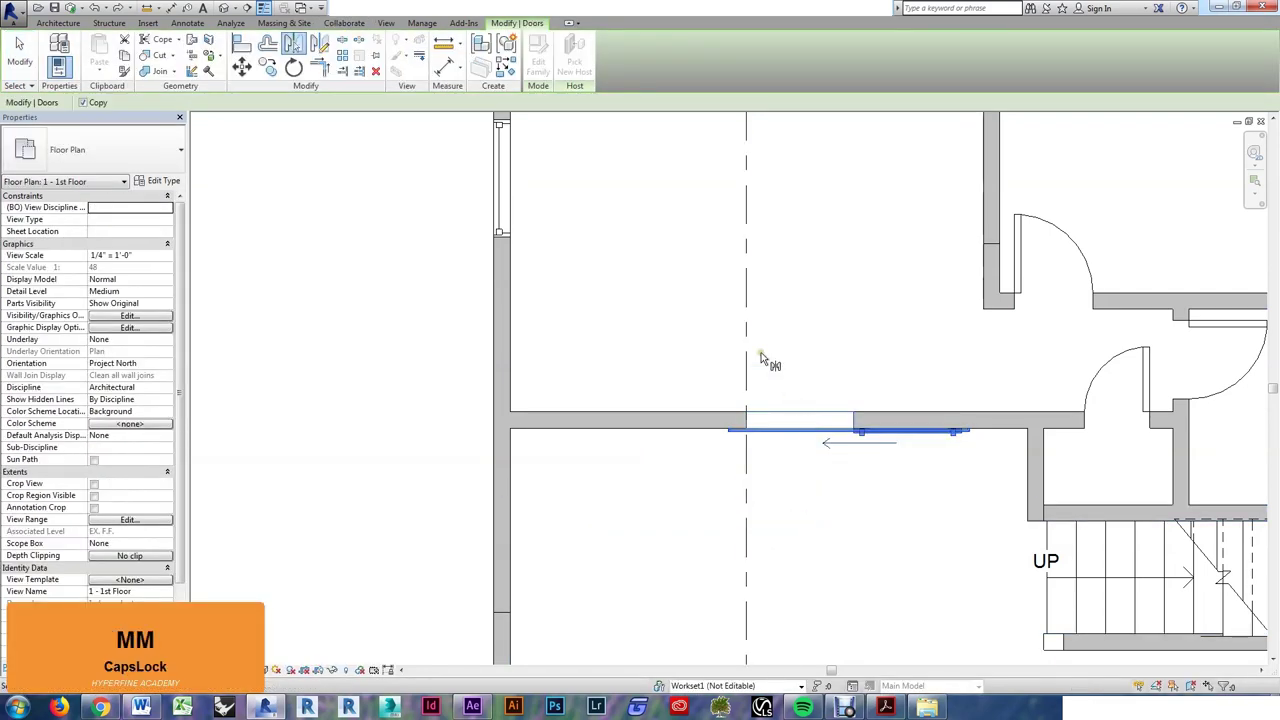
click(746, 337)
scroll(1060, 358, down, 3)
click(1060, 358)
- Override the interior wall's cut pattern in this view to blue with a fill pattern
key(d)
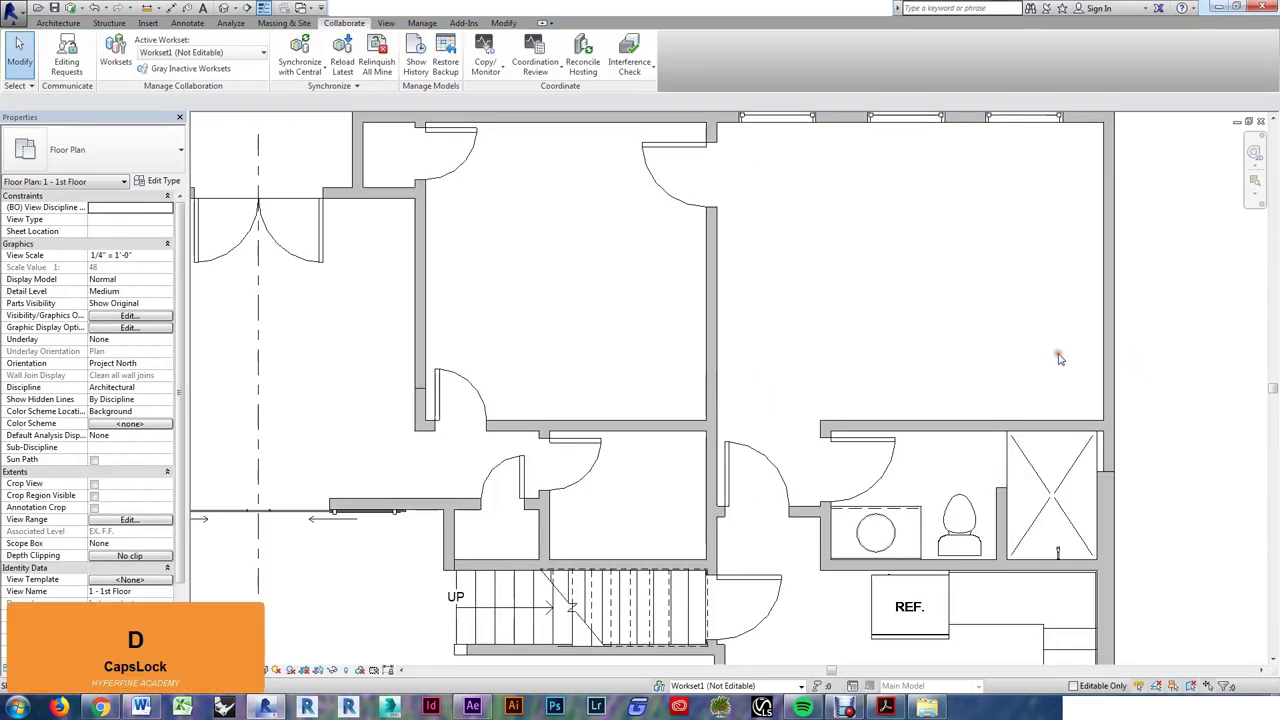
key(r)
key(space)
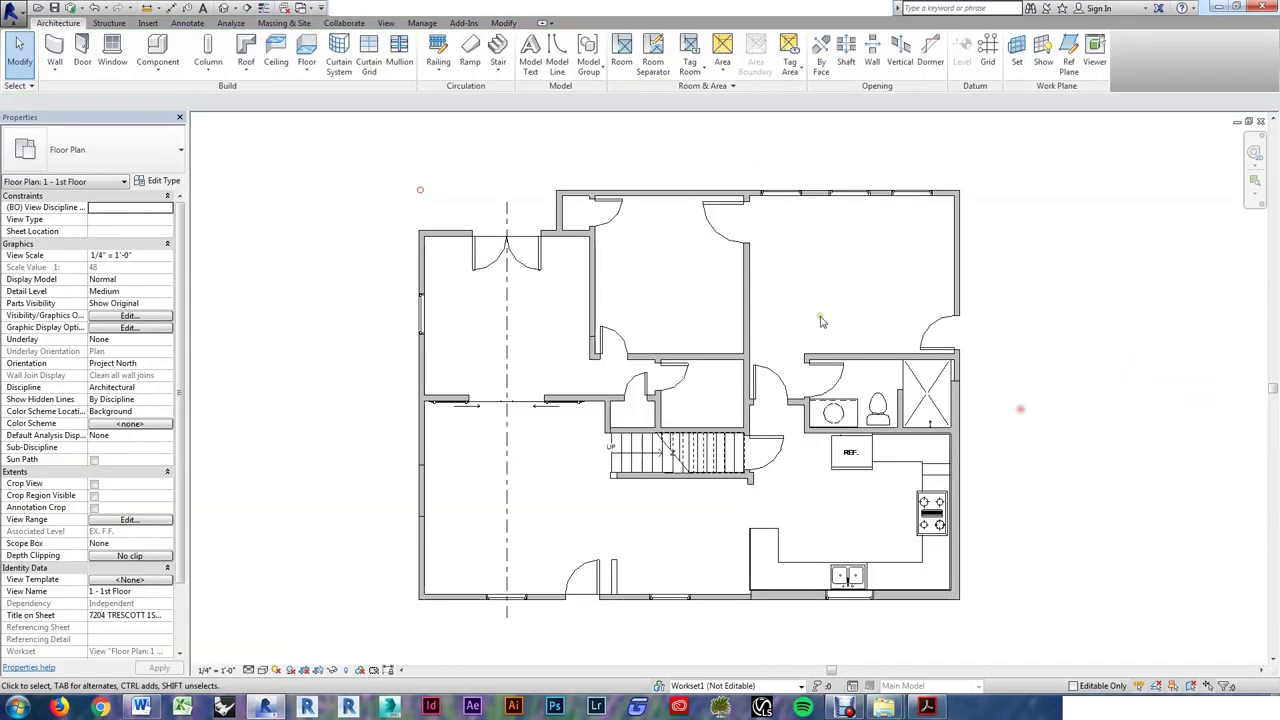
click(746, 283)
key(e)
key(e)
key(e)
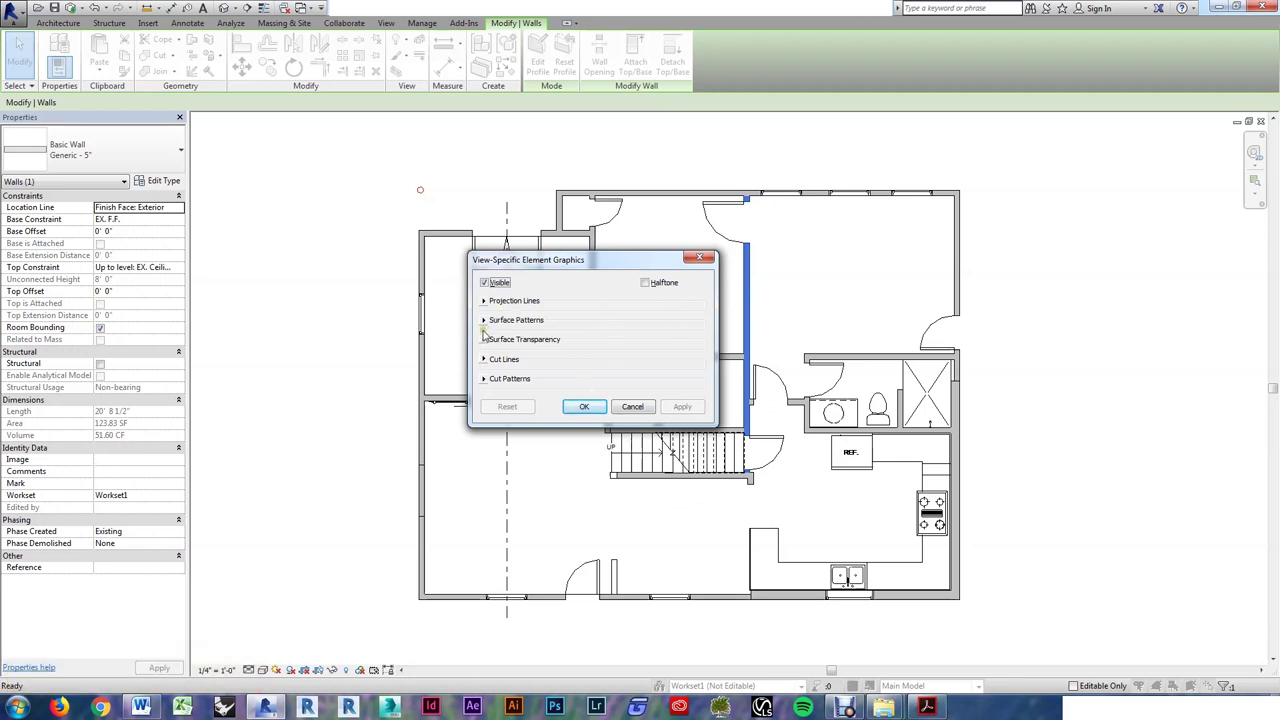
click(483, 378)
click(570, 416)
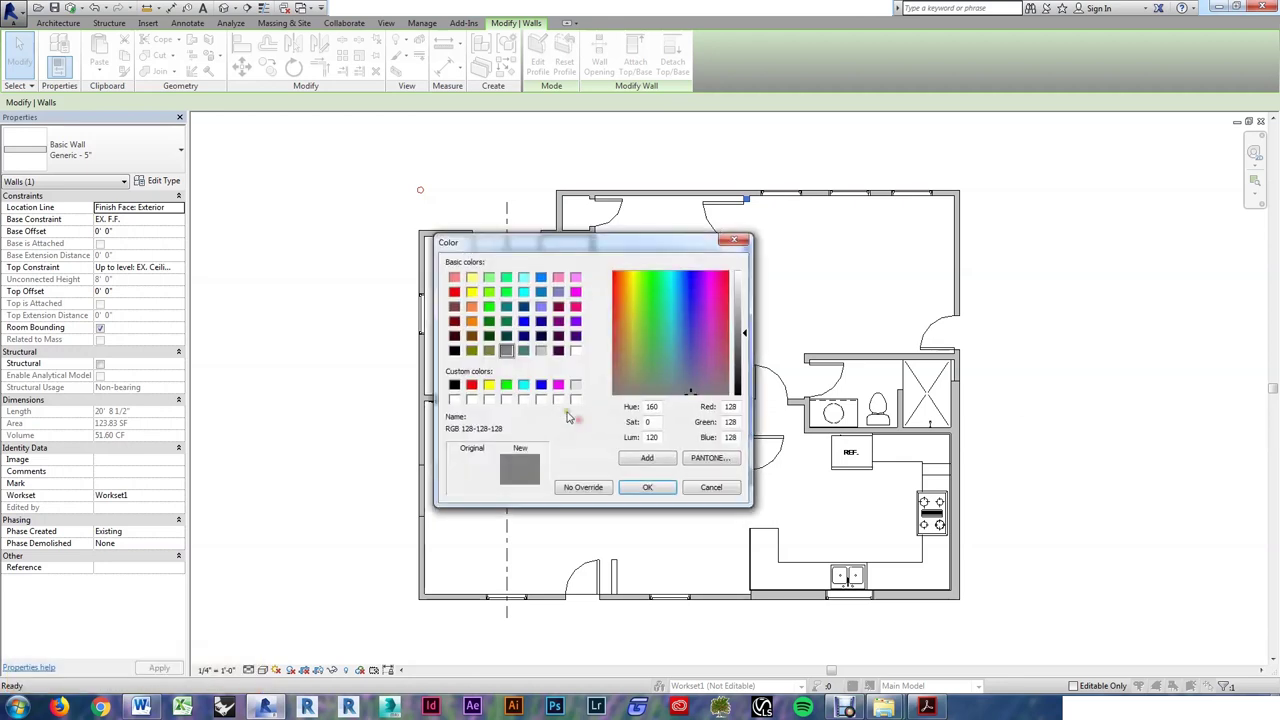
click(540, 385)
click(647, 487)
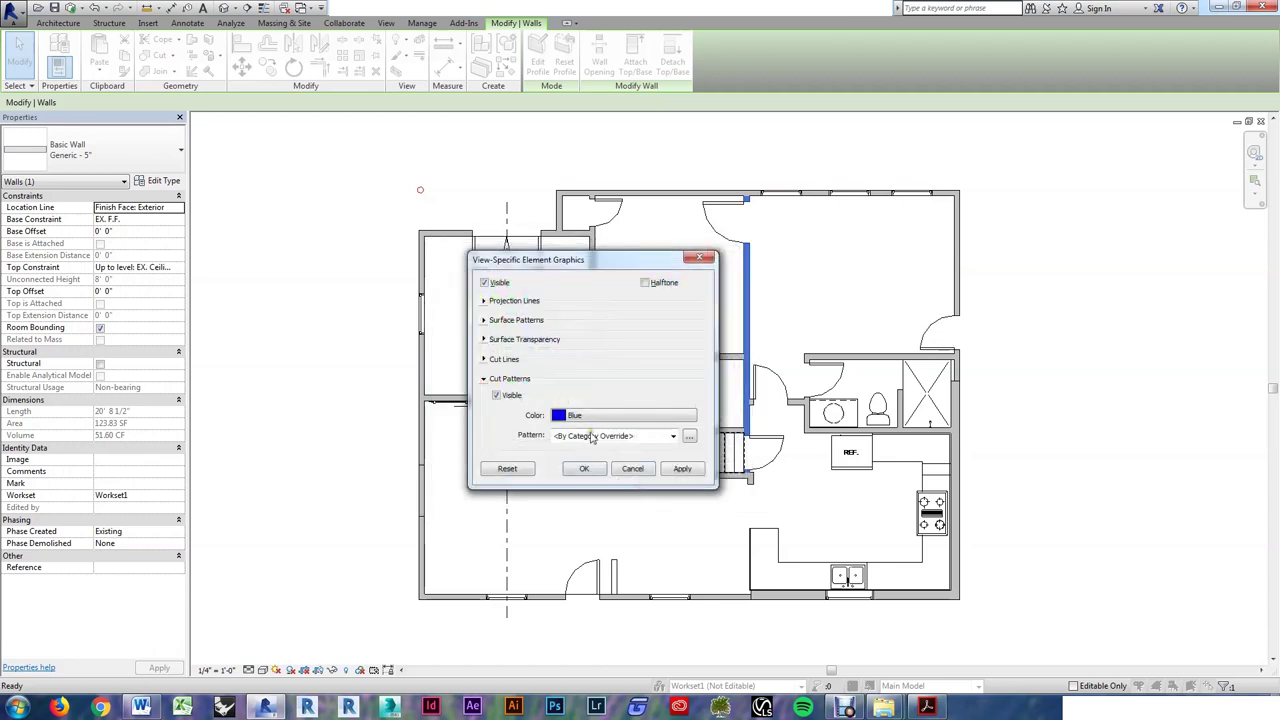
click(605, 436)
click(650, 412)
click(583, 469)
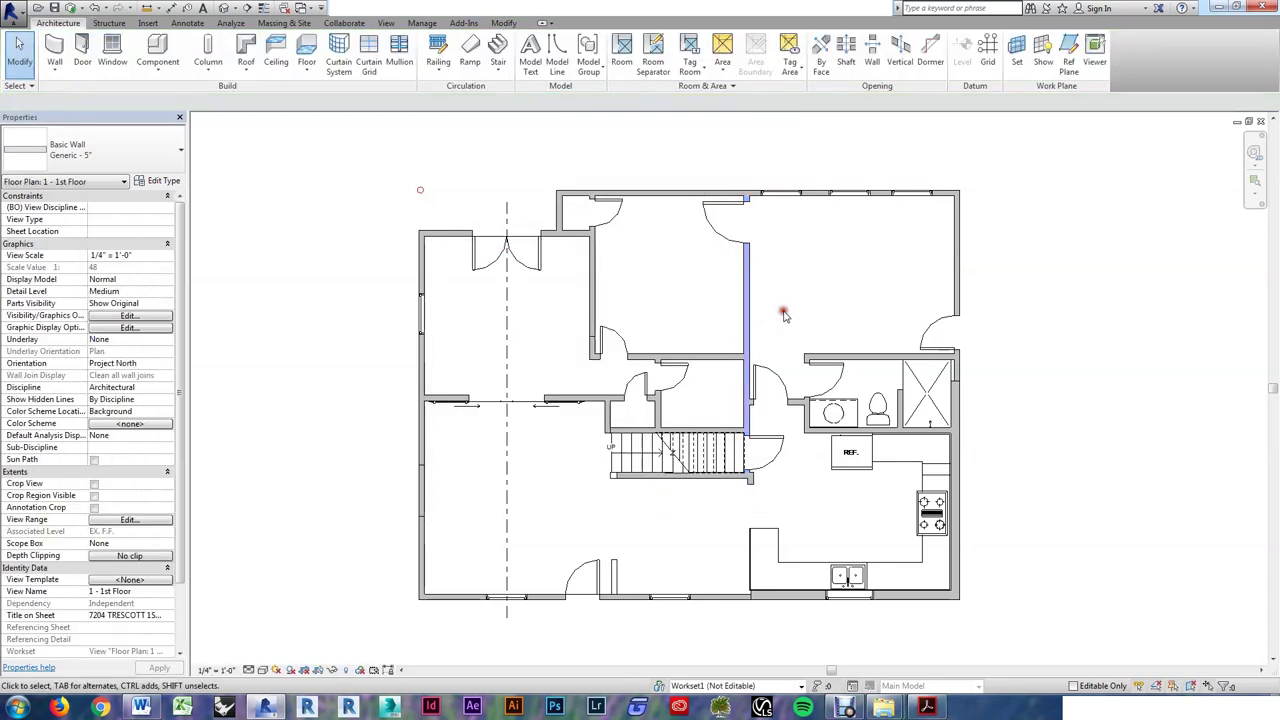
- Duplicate the door type as 36" x 84" and set its Width to 3' 0"
scroll(748, 290, up, 4)
click(730, 276)
key(e)
key(t)
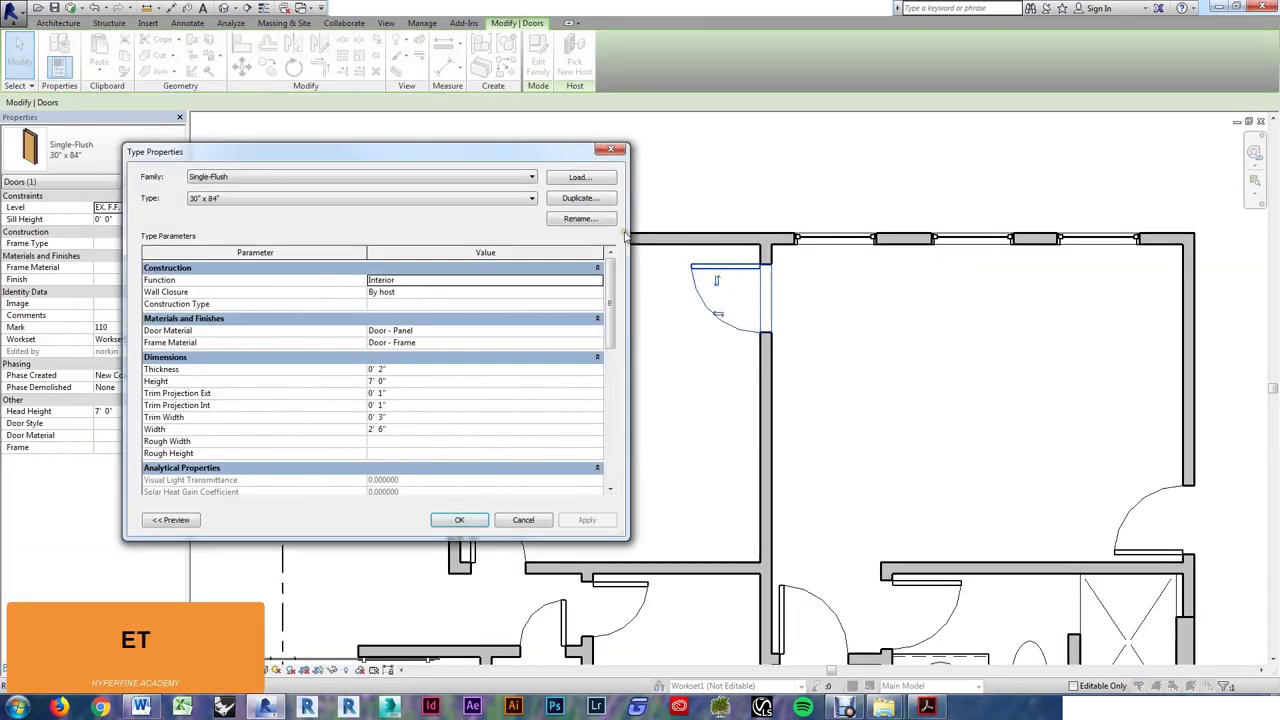
click(582, 199)
key(Right)
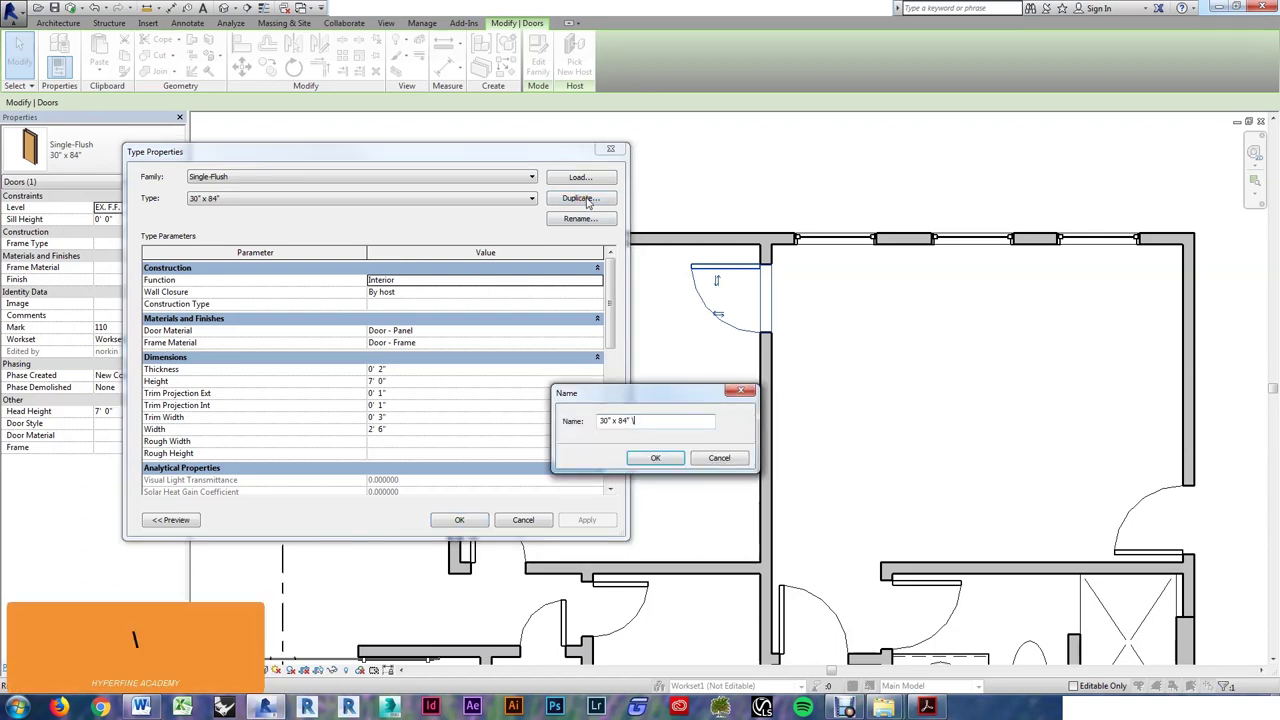
key(BackSpace)
key(Left)
click(655, 459)
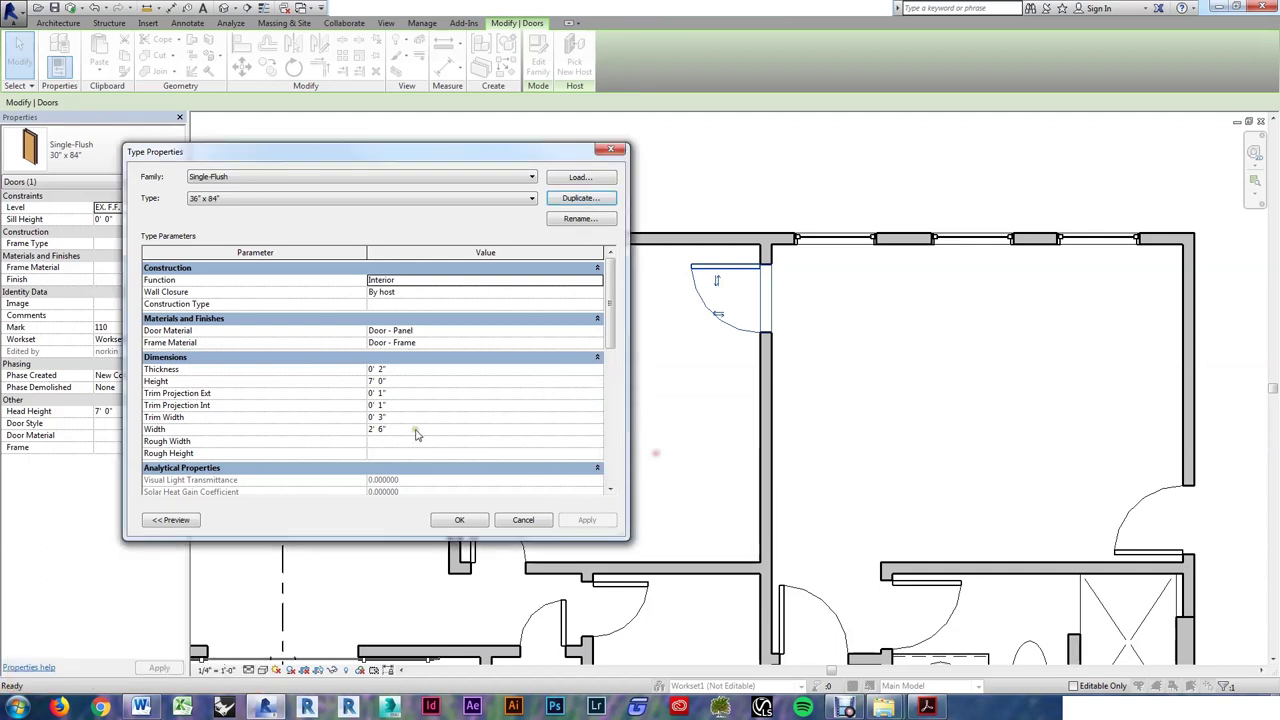
click(408, 429)
text(3)
key(Tab)
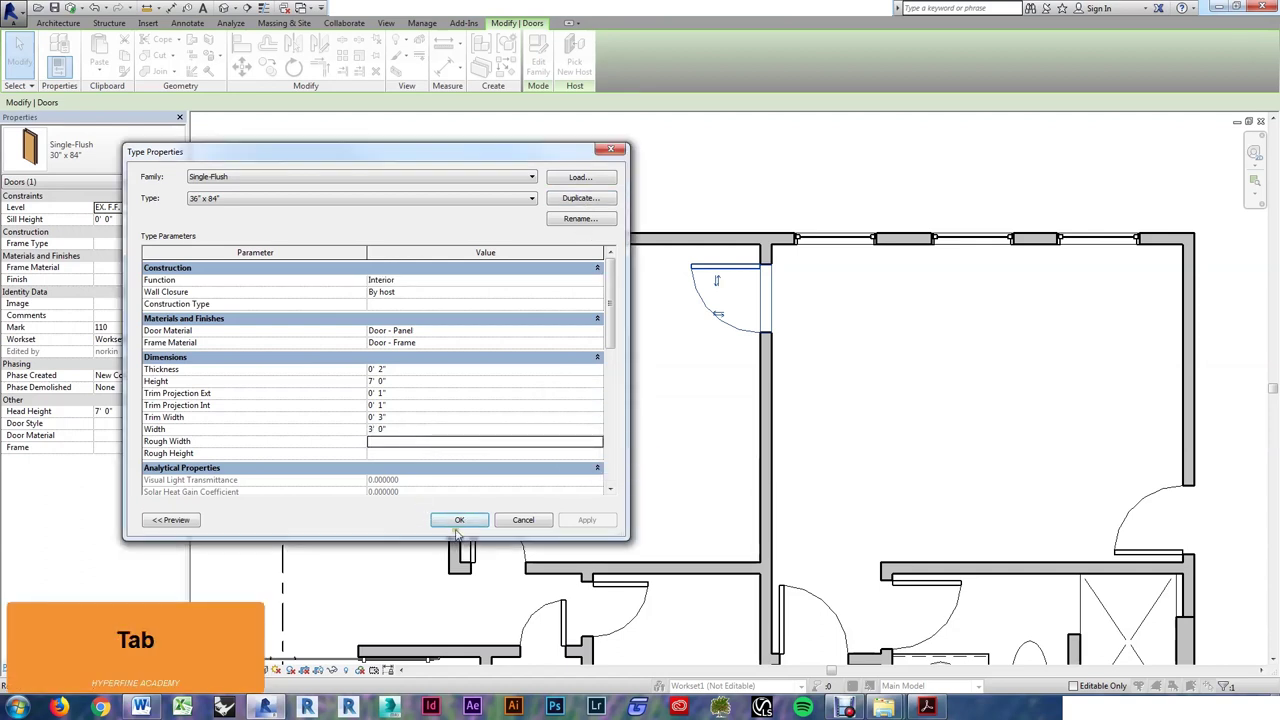
click(455, 521)
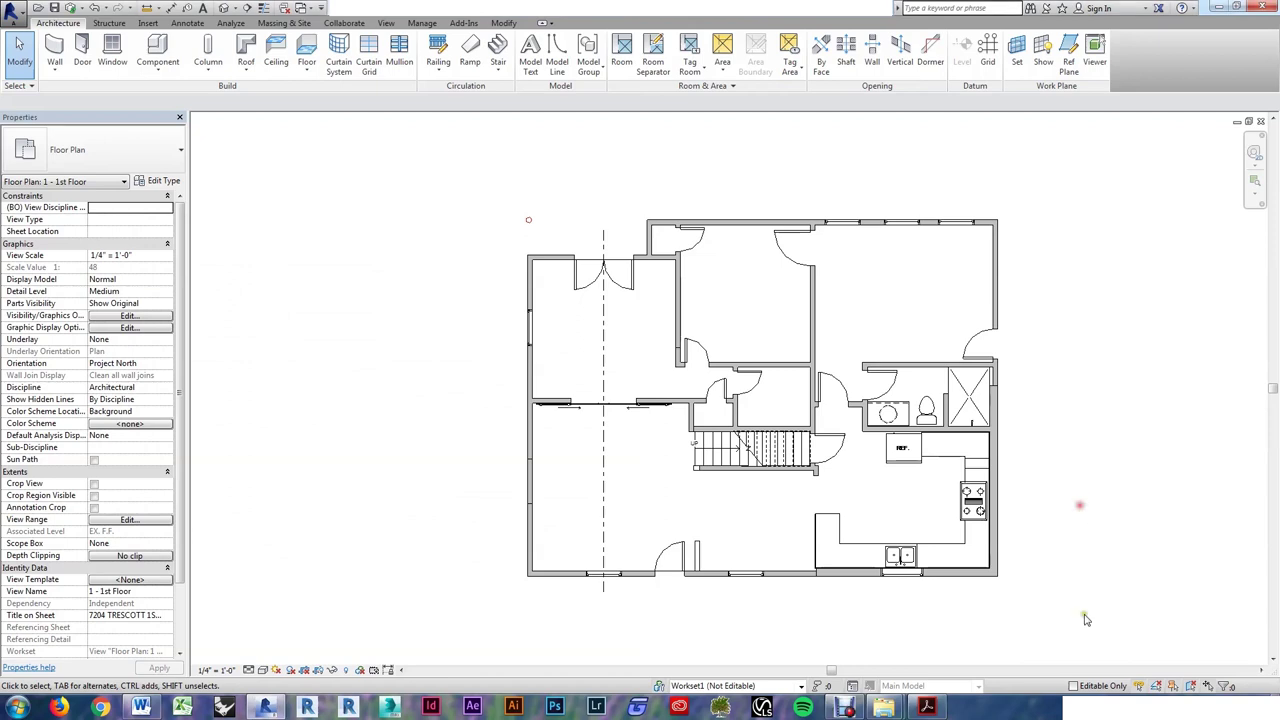
- Filter a crossing-window selection of the whole plan down to only the Stairs category
drag(1086, 614, 457, 186)
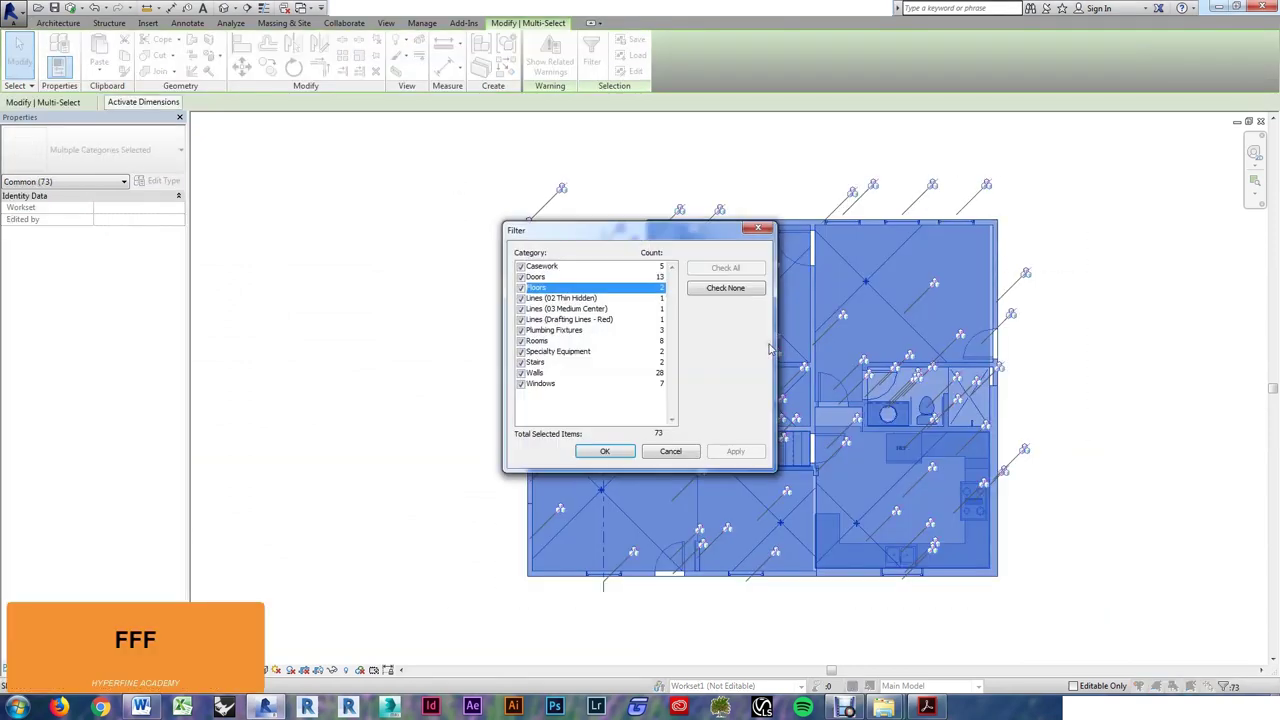
click(725, 289)
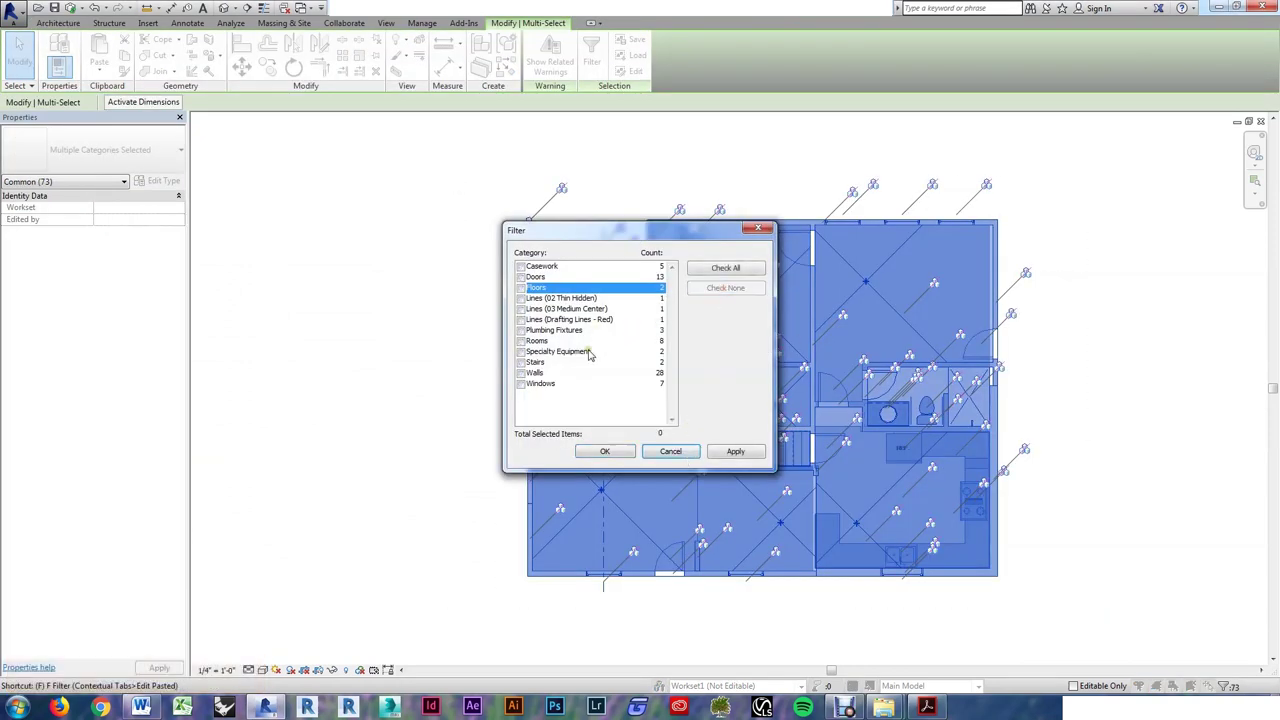
click(520, 363)
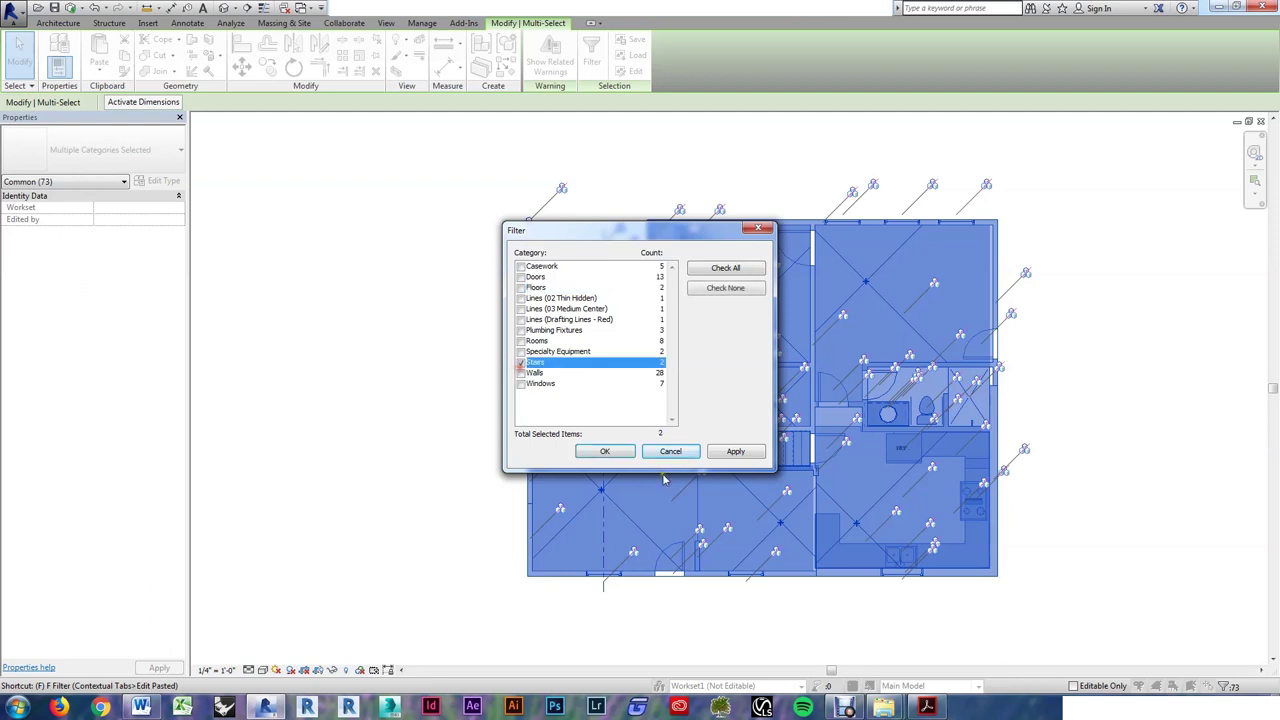
click(591, 453)
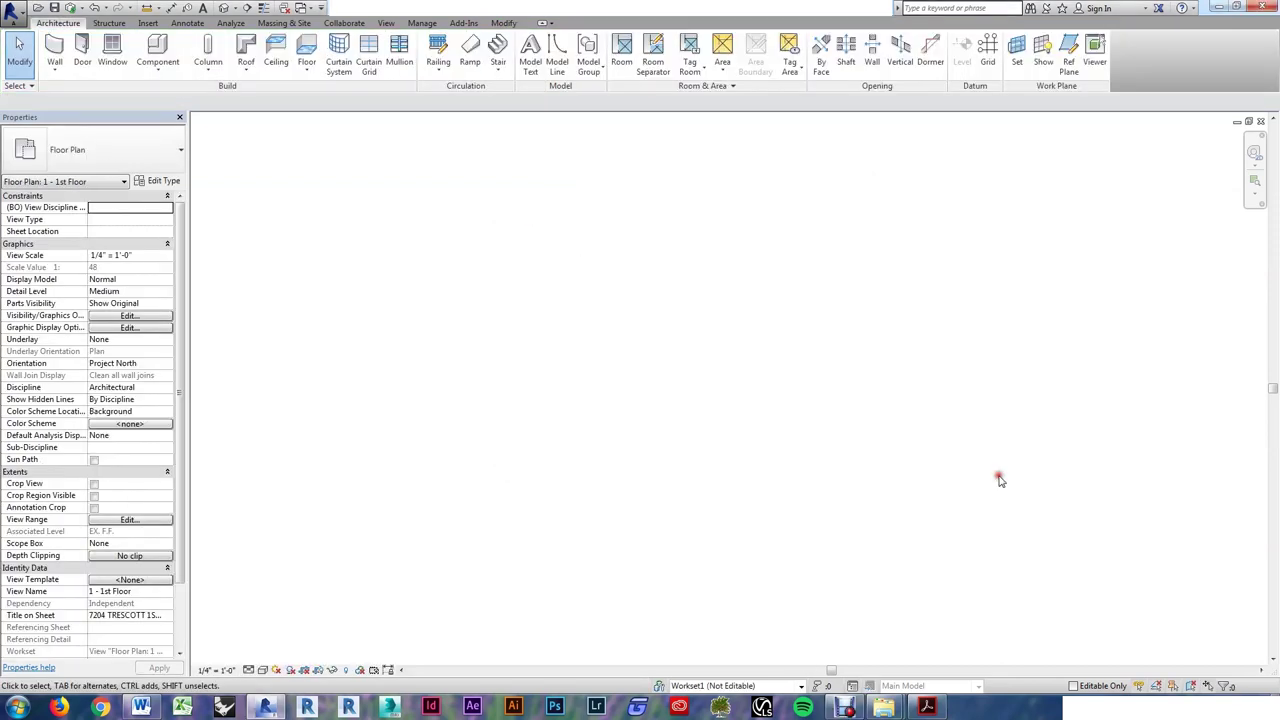
- Draw vertical grid line 1 in the plan
key(g)
key(r)
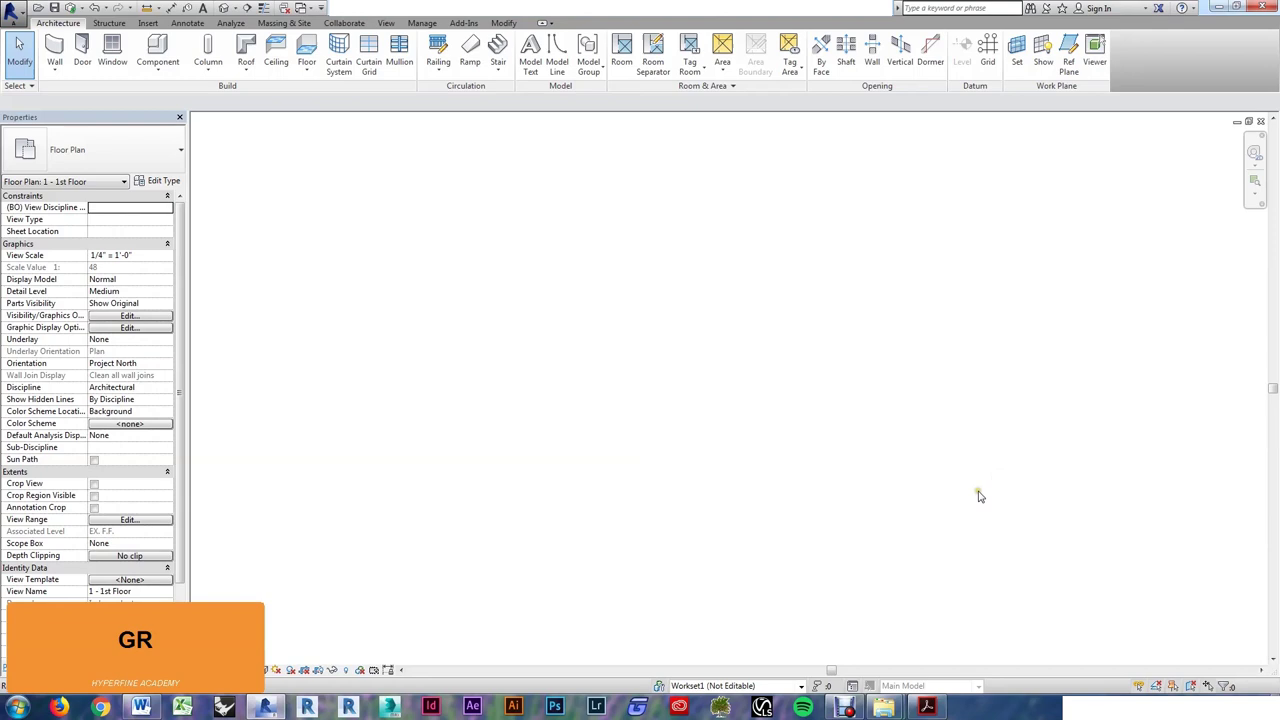
click(839, 525)
click(839, 332)
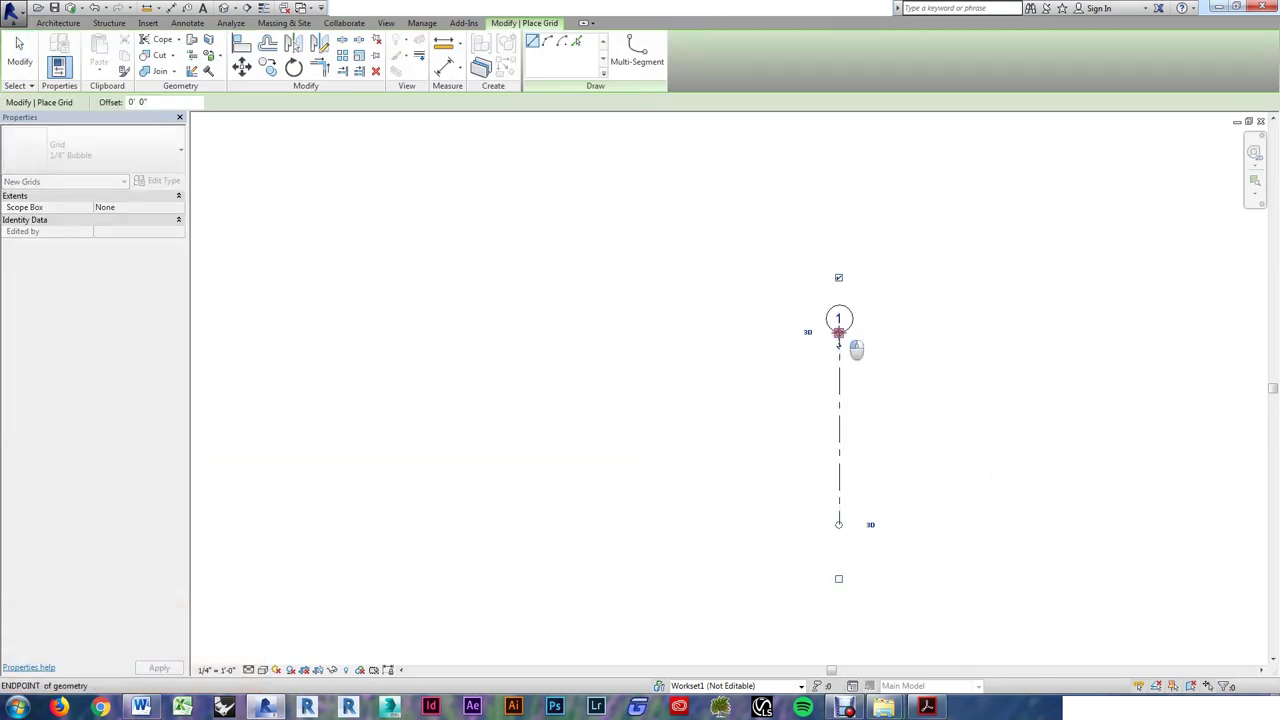
key(Escape)
key(Escape)
- Array grid 1 into five vertical grids spaced 10 feet apart
click(839, 363)
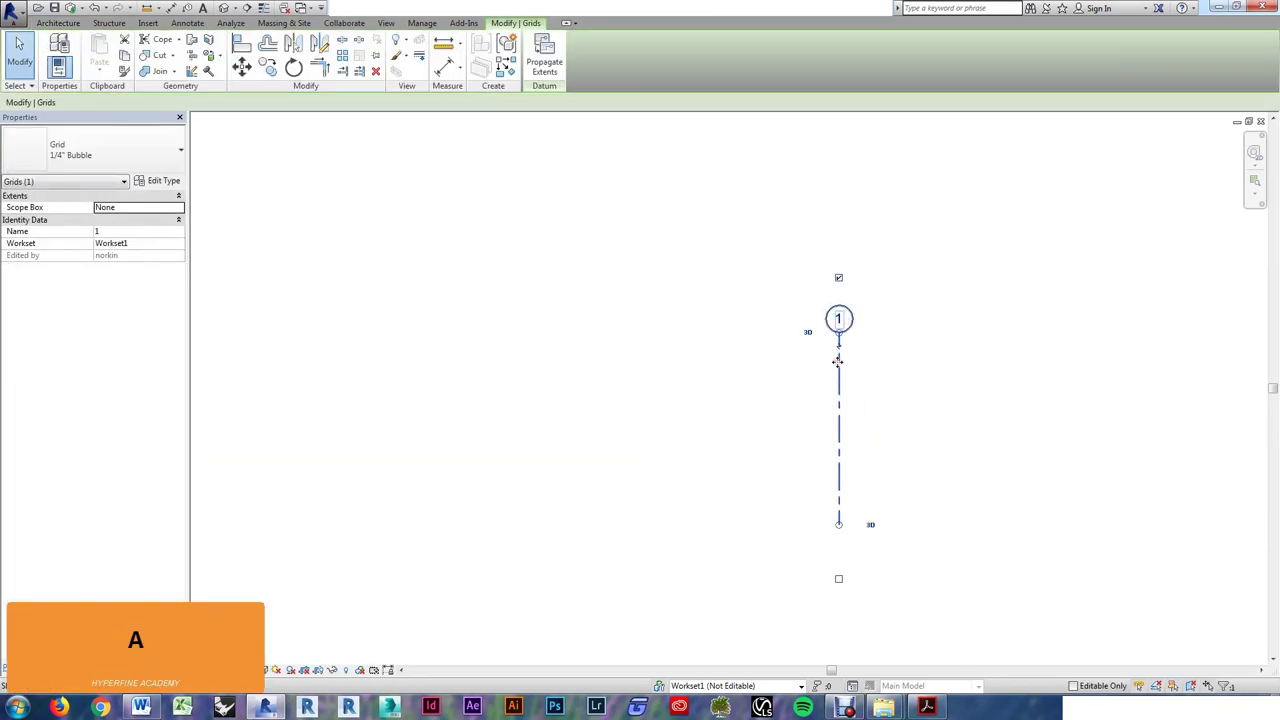
key(r)
click(178, 104)
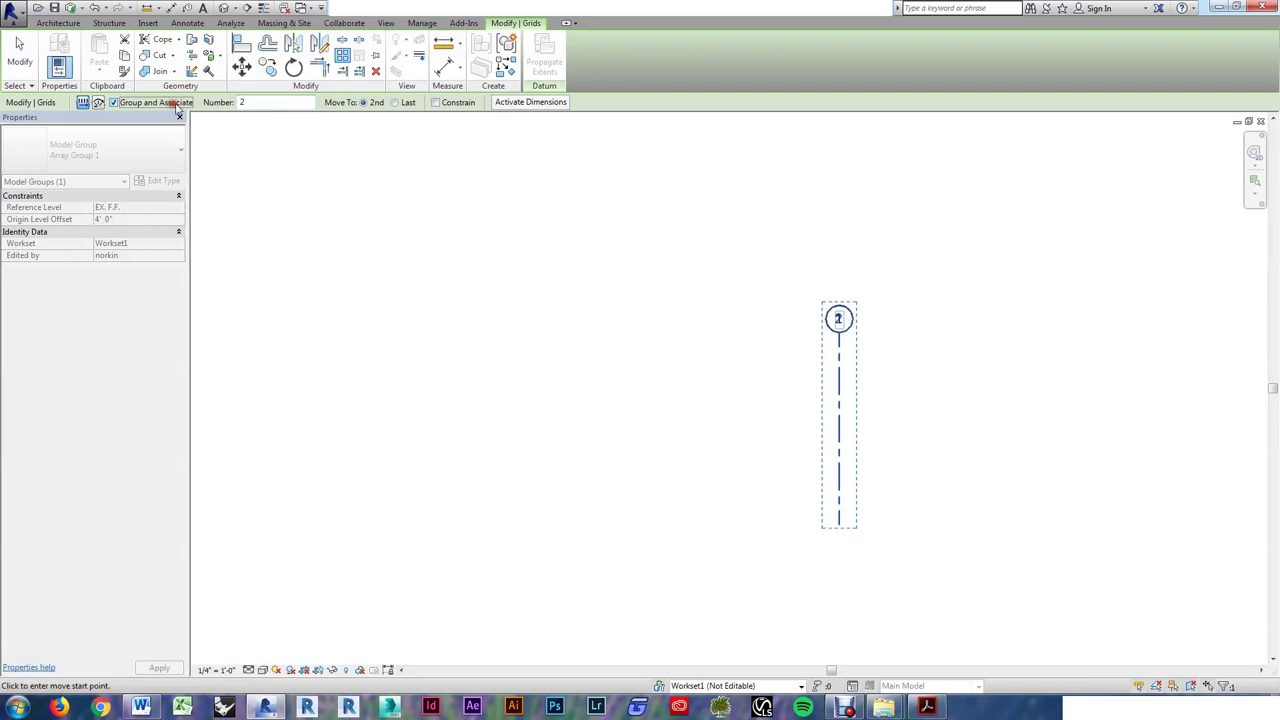
text(5)
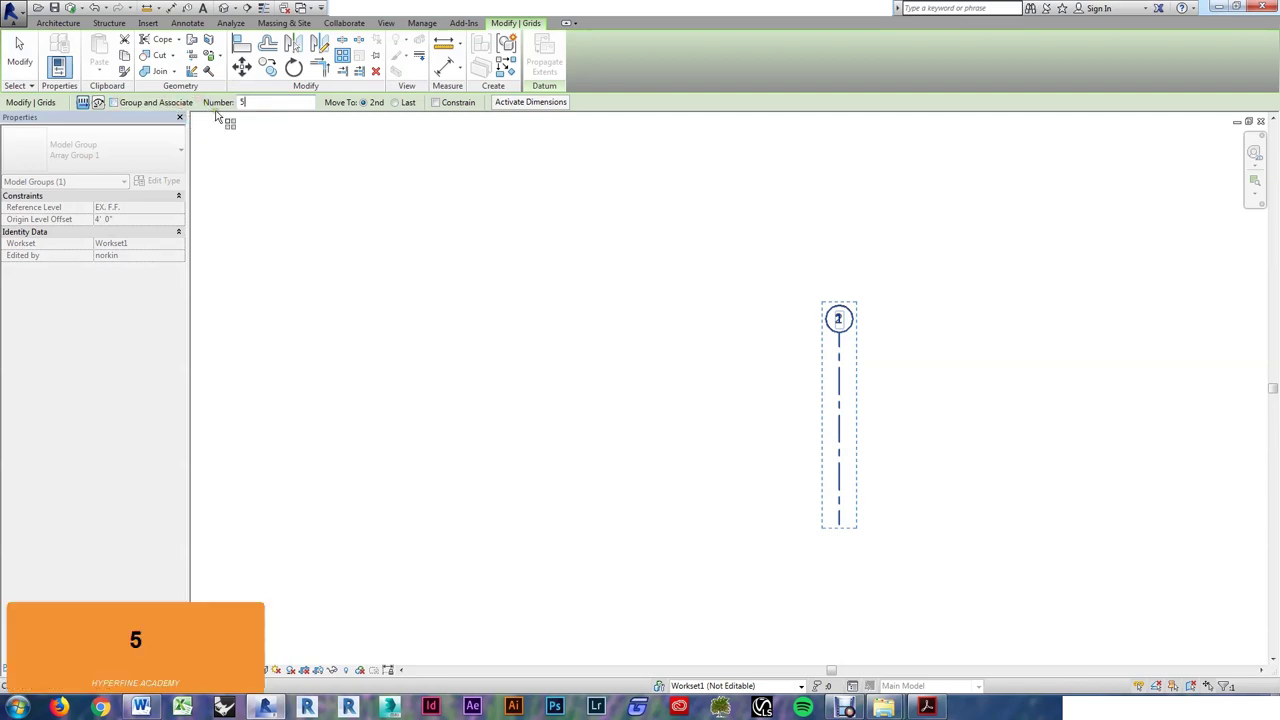
click(789, 400)
text(10)
key(Return)
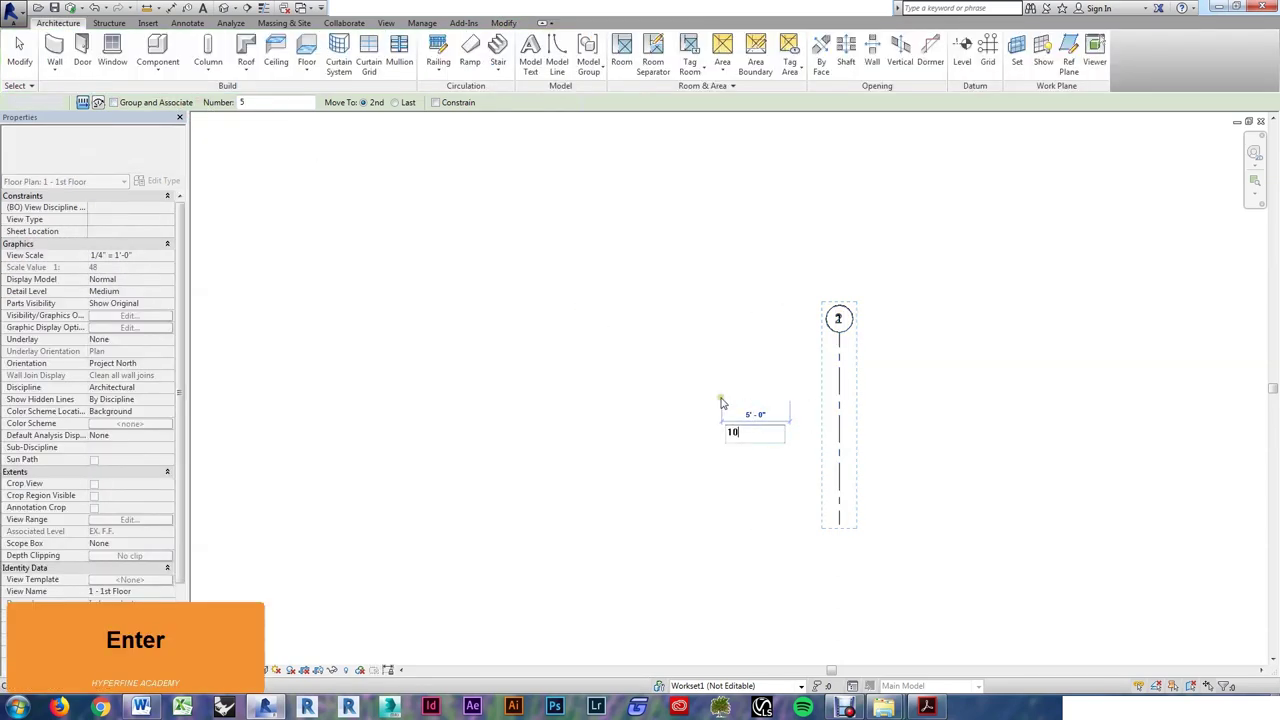
key(Escape)
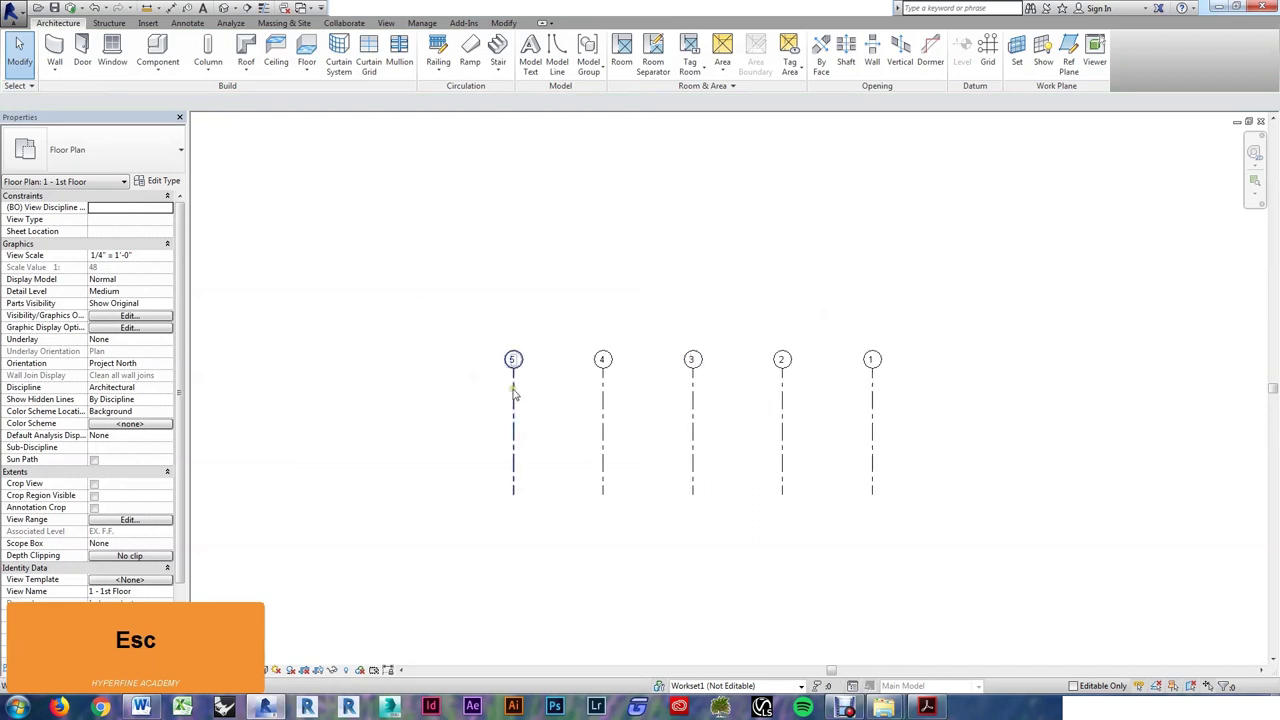
- Draw a horizontal grid across the plan using Create Similar from grid 5
click(513, 393)
key(c)
key(s)
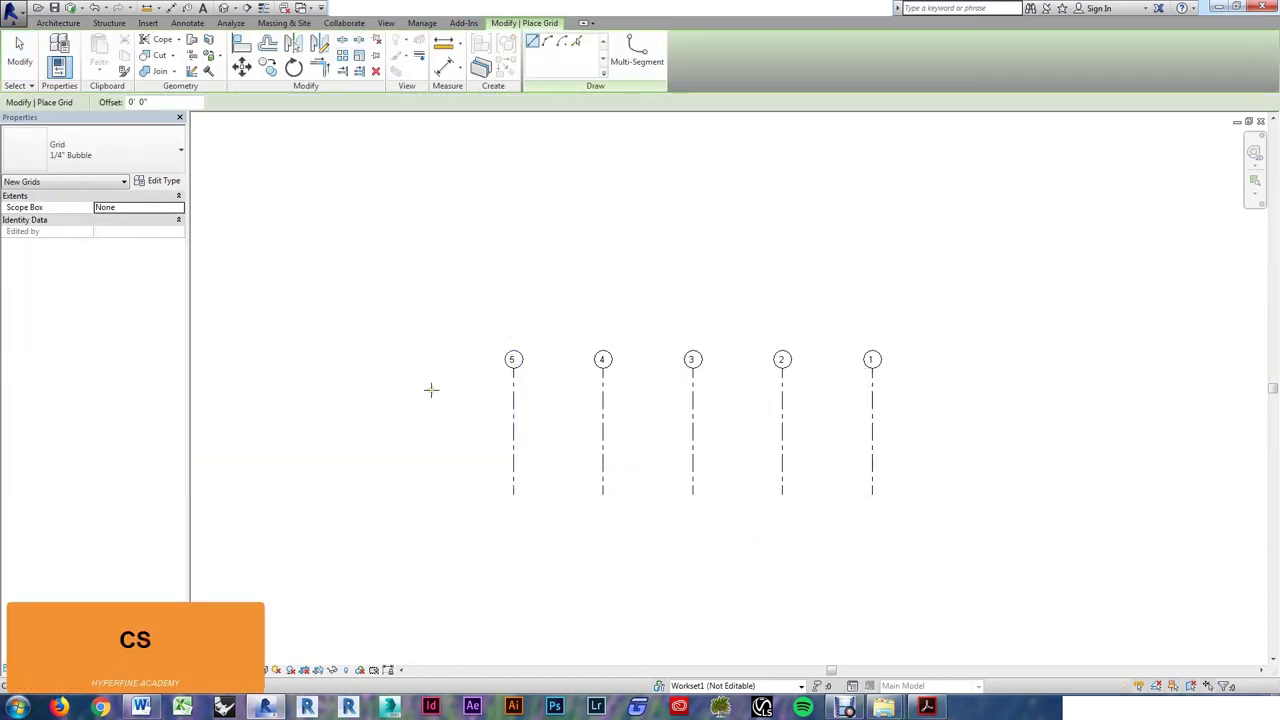
click(431, 390)
click(903, 390)
key(Escape)
key(Escape)
- Rename the horizontal grid's bubble to A and begin copying it
scroll(940, 406, up, 2)
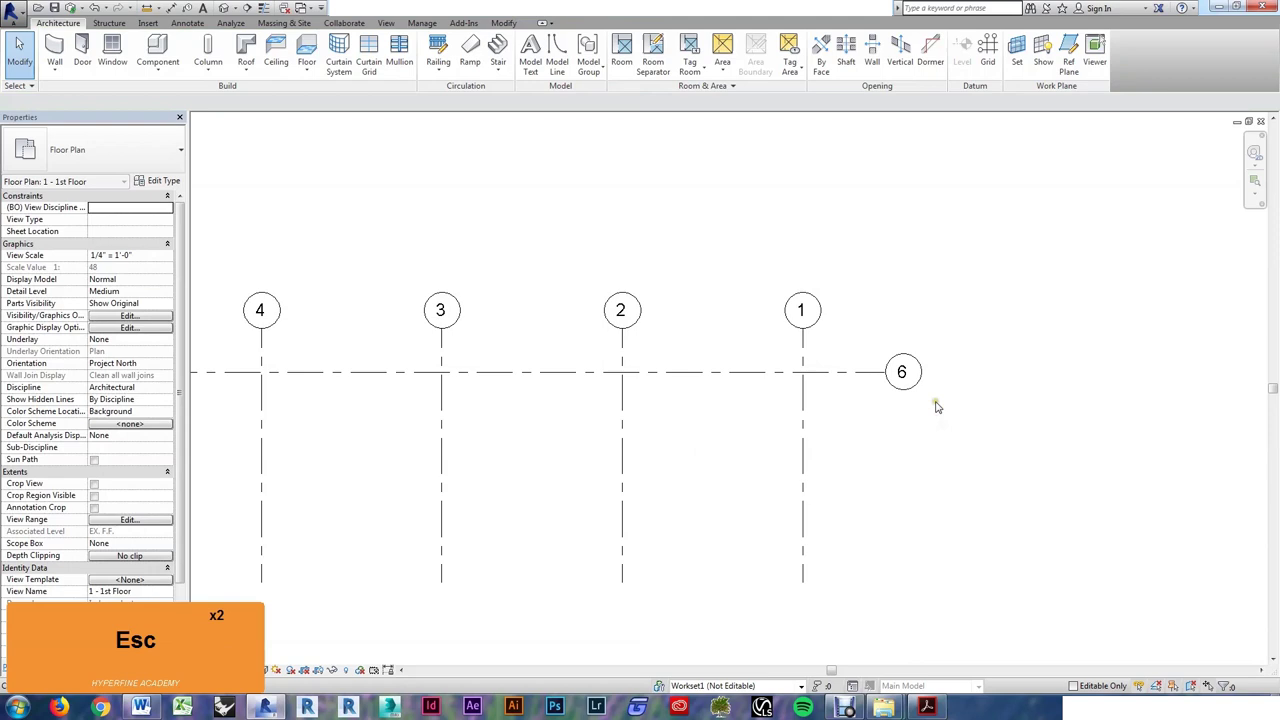
click(901, 372)
click(901, 372)
text(A)
key(Return)
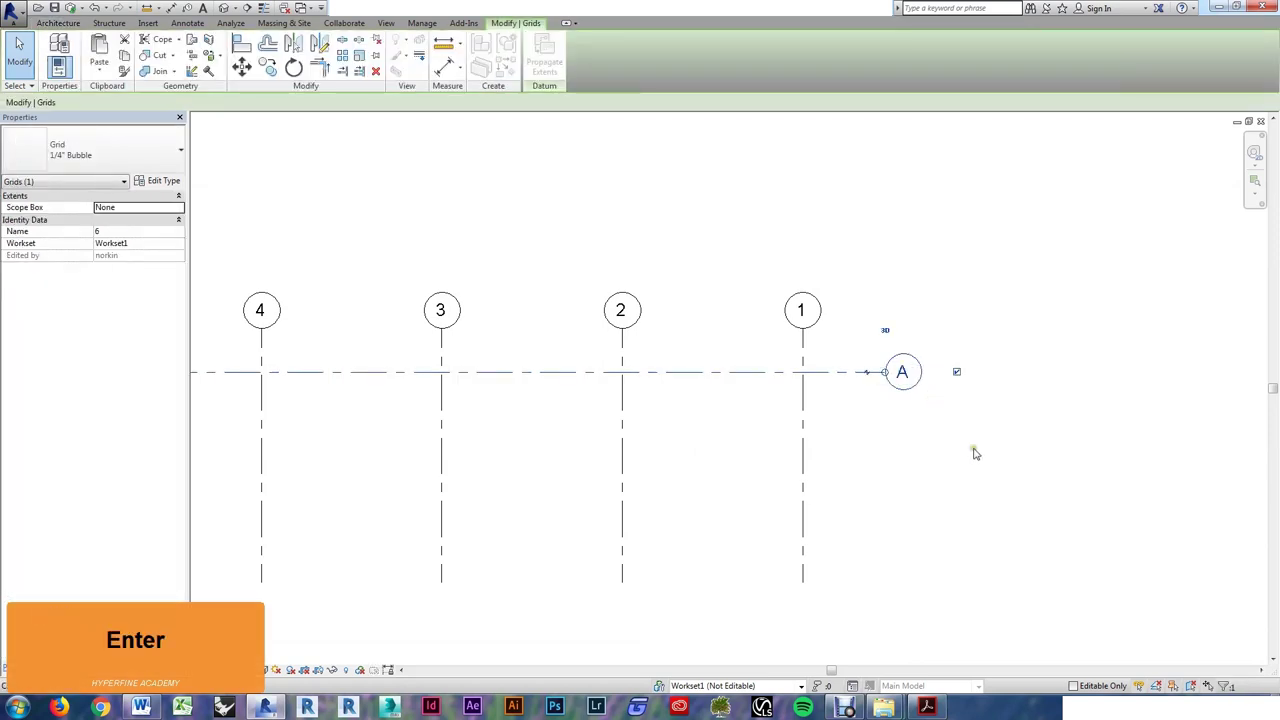
click(883, 394)
click(857, 376)
key(c)
key(o)
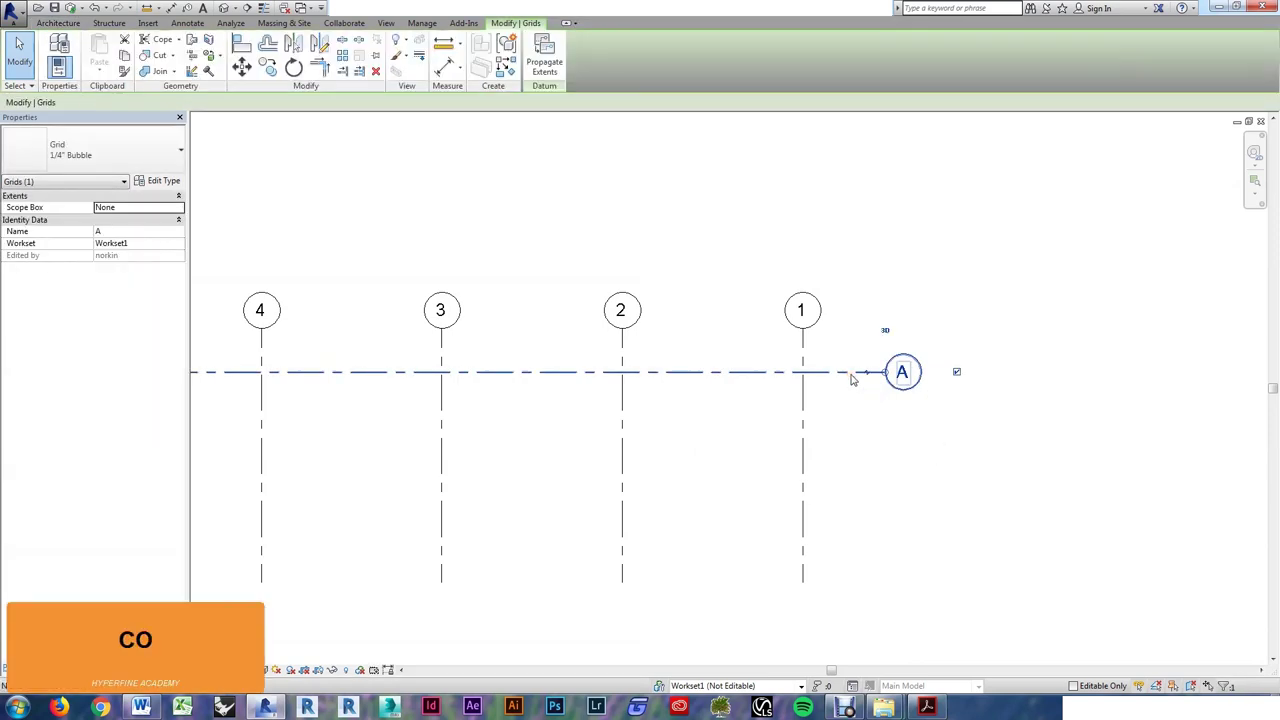
click(852, 379)
- Place grid B below grid A, then temporarily hide all walls and a door
click(849, 480)
key(Escape)
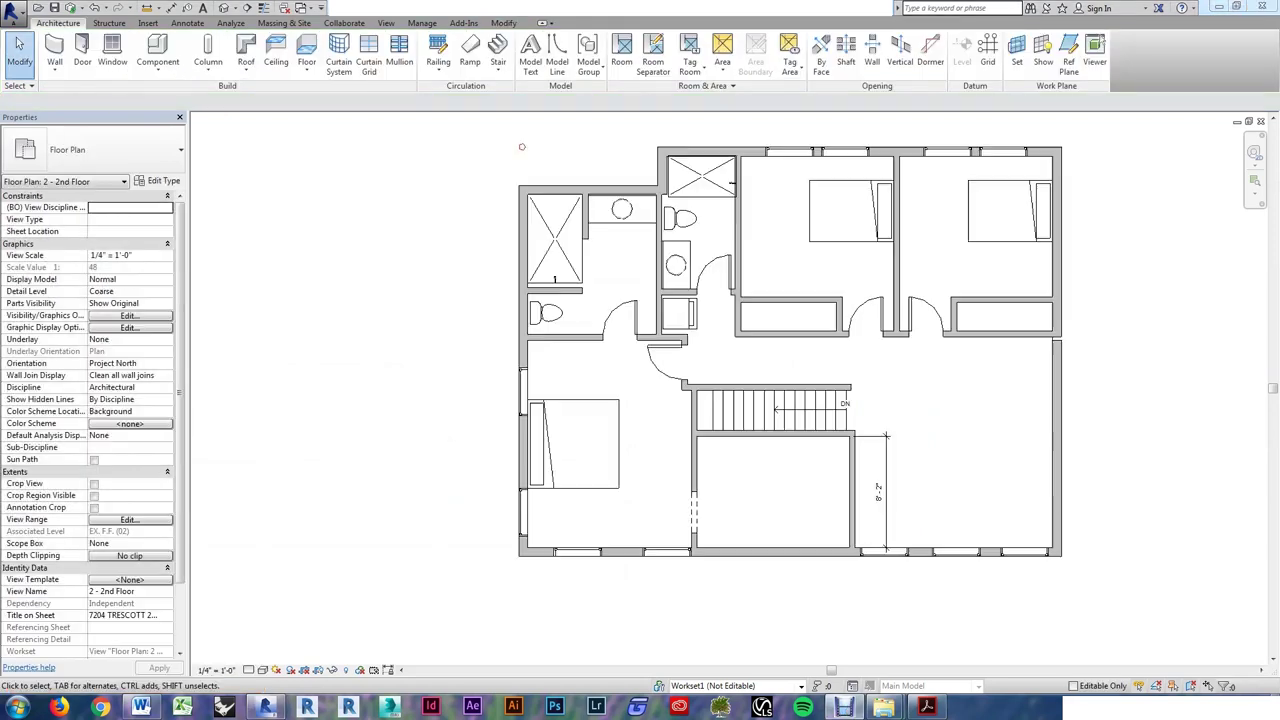
click(813, 341)
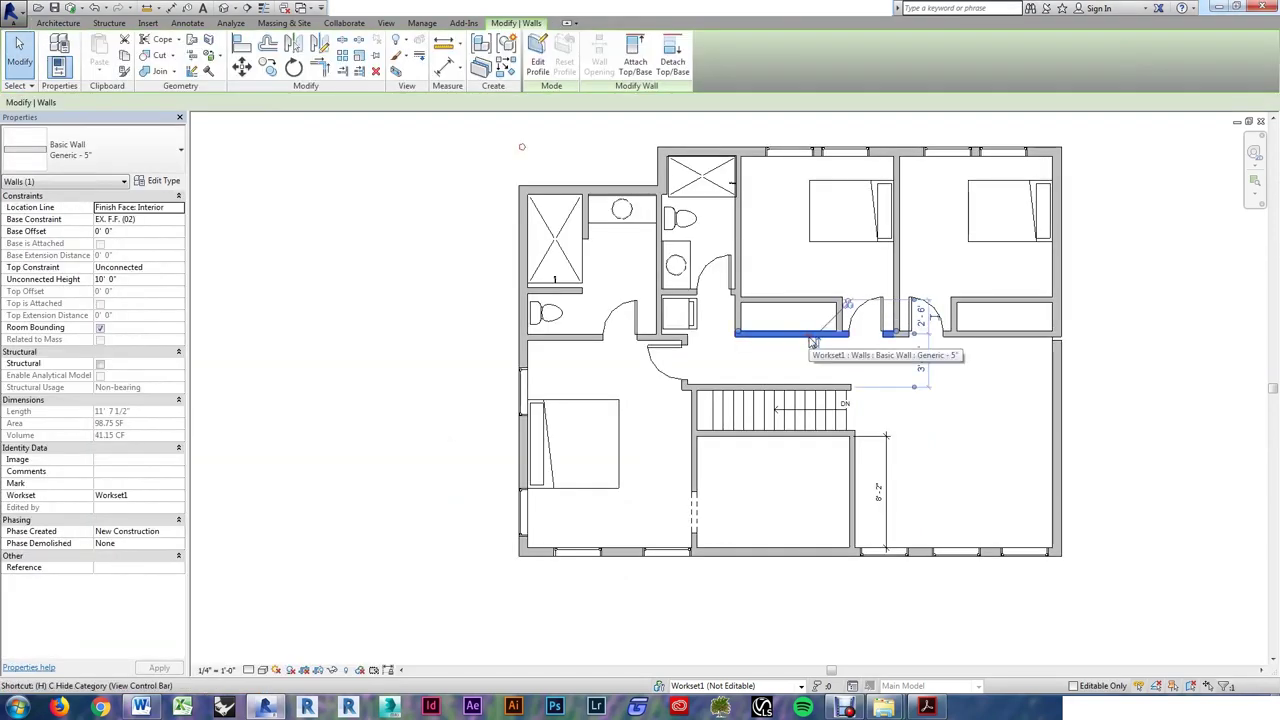
key(h)
key(c)
click(632, 318)
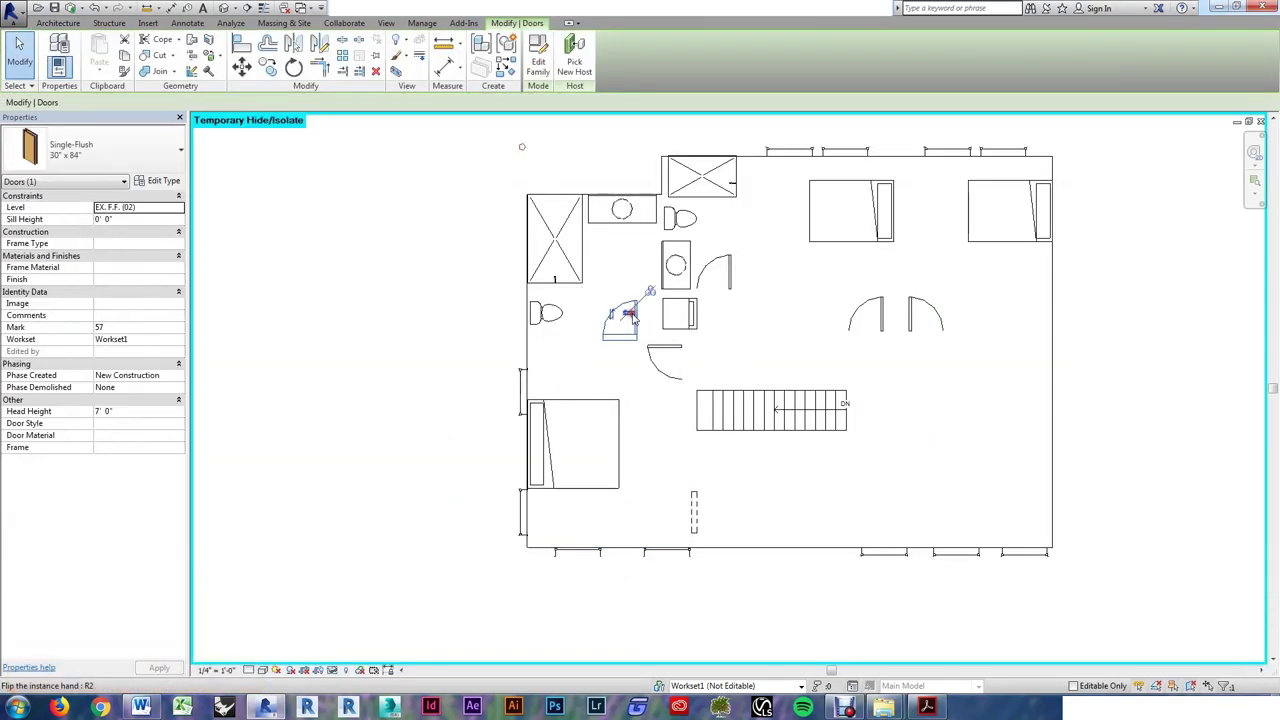
key(h)
key(h)
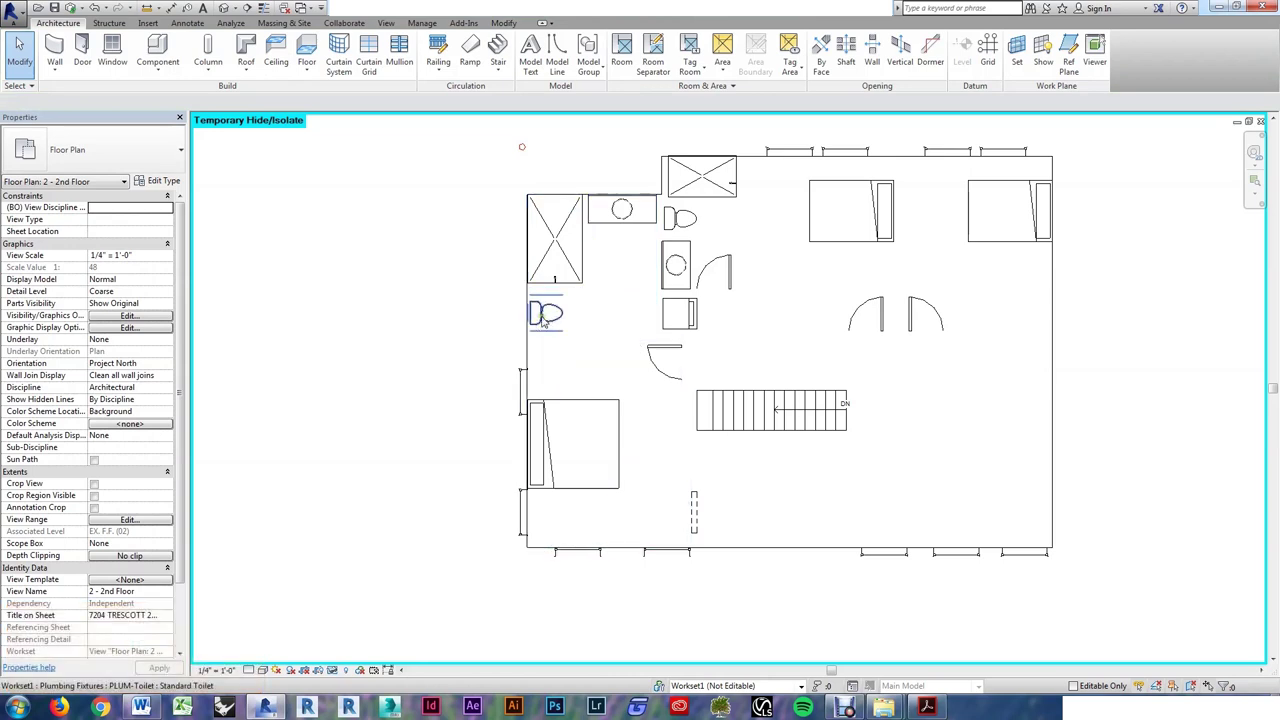
- Isolate the left toilet, restore the full plan, and temporarily hide the closet's lower wall
click(545, 314)
key(h)
key(i)
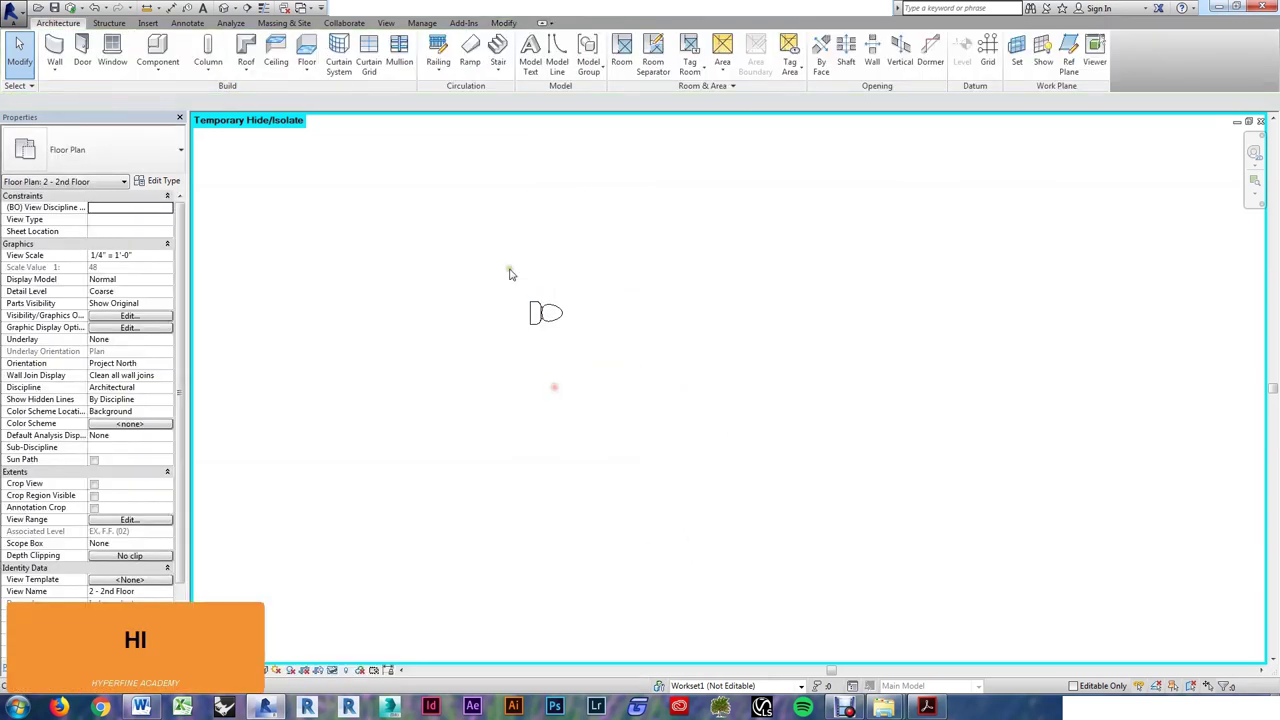
key(h)
key(r)
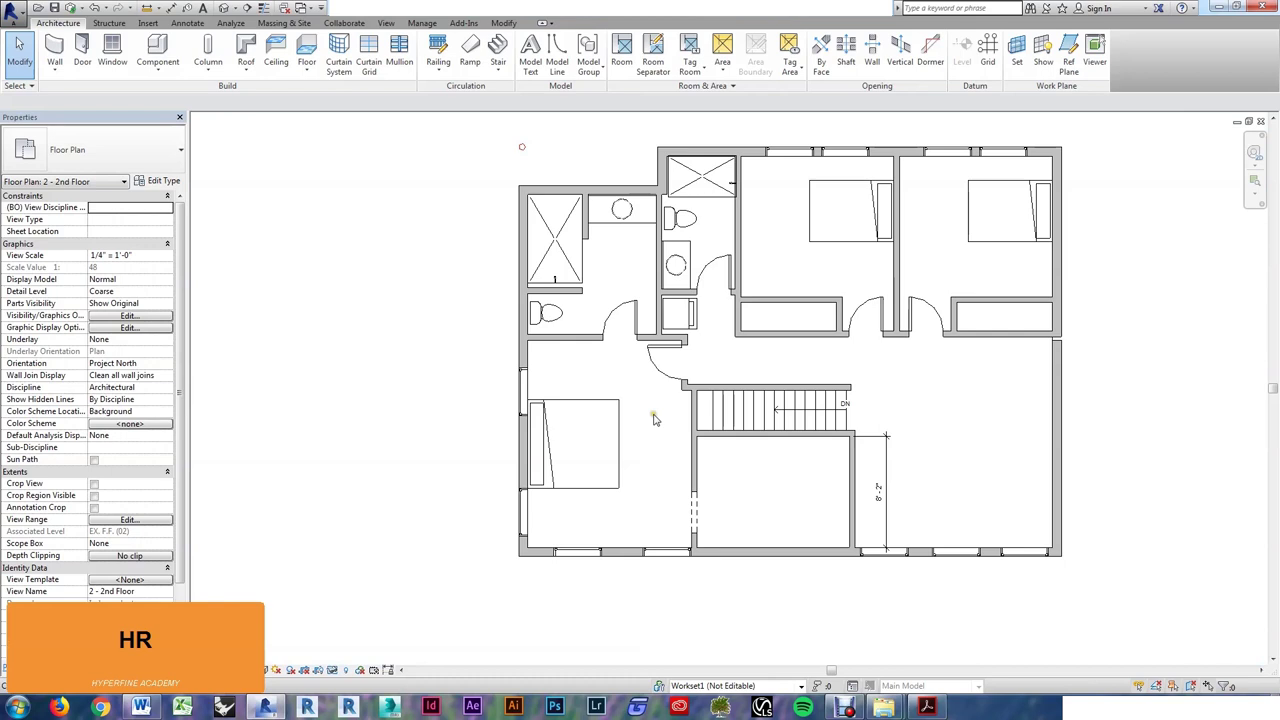
scroll(1184, 234, up, 2)
click(660, 367)
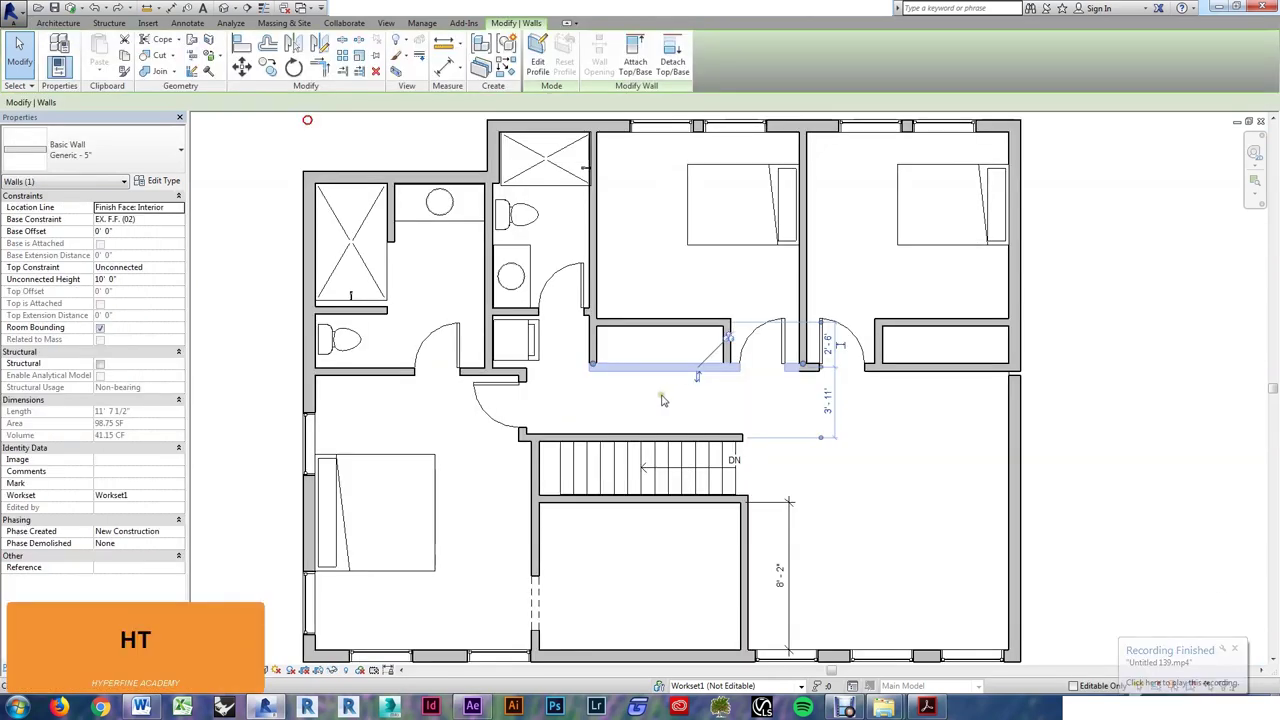
key(h)
key(h)
click(660, 322)
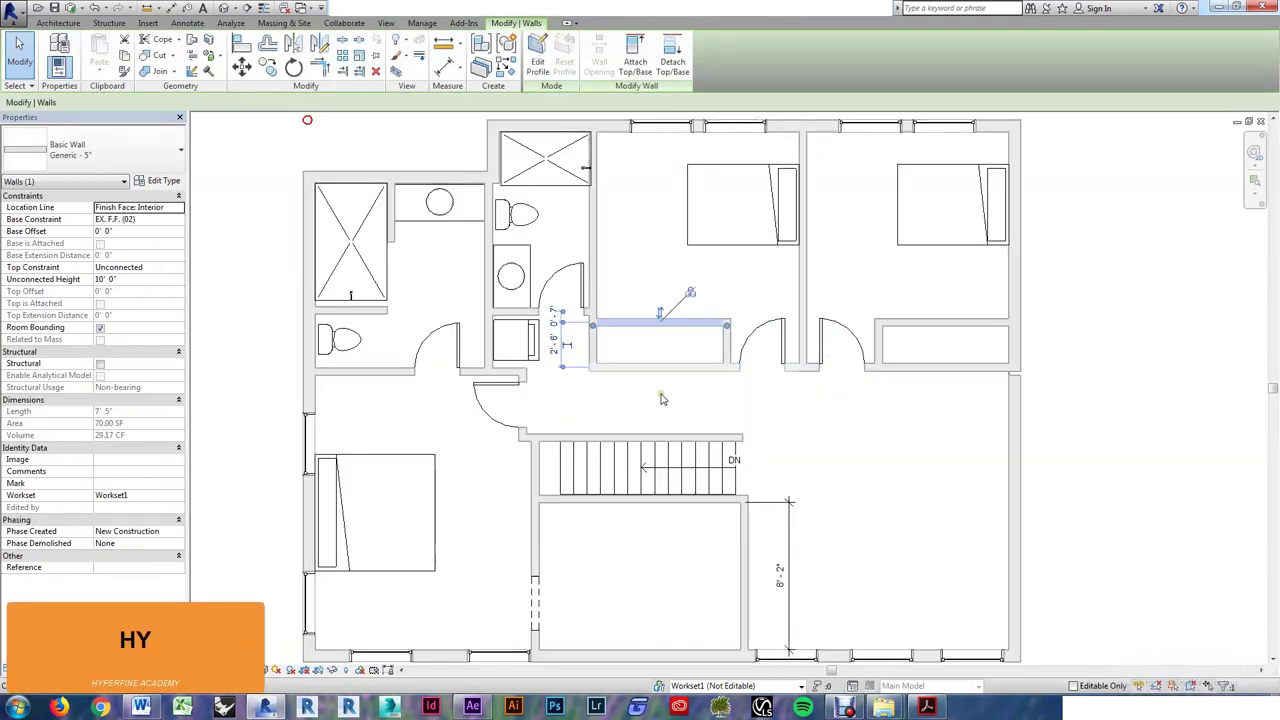
- Check the Walls category in Visibility/Graphics without changes, then bring up Keyboard Shortcuts with KS
key(v)
key(g)
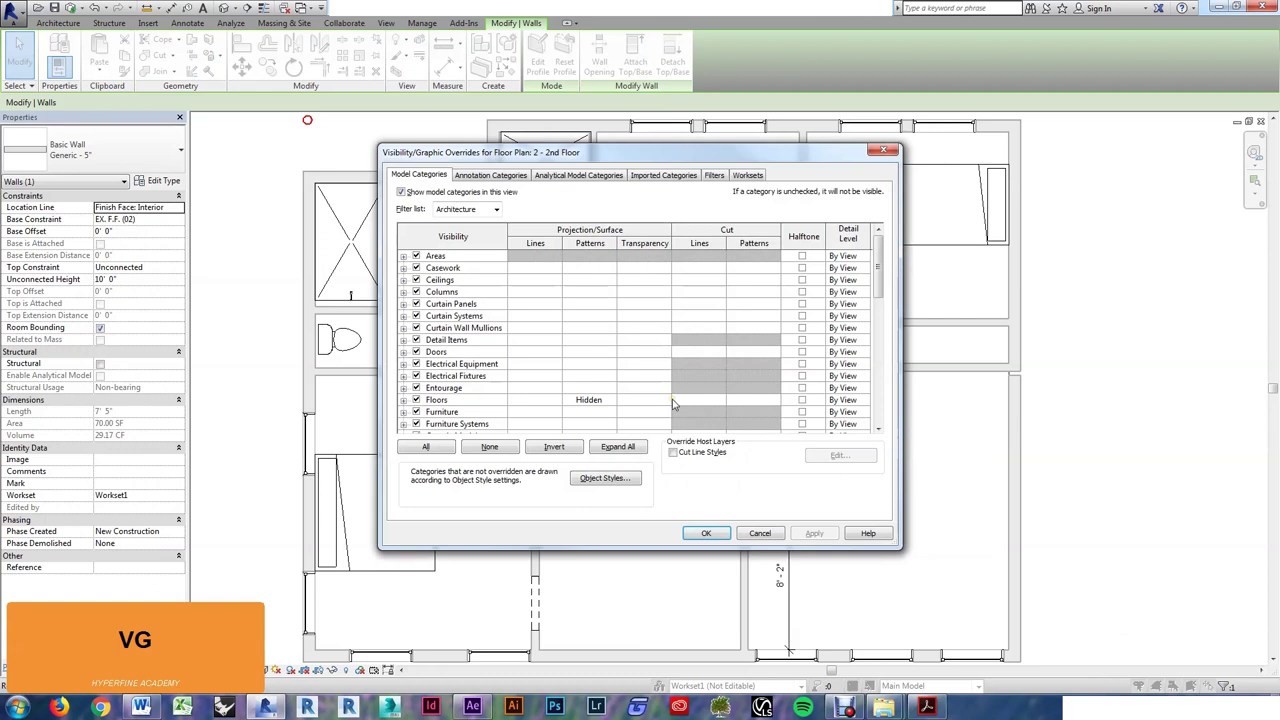
key(w)
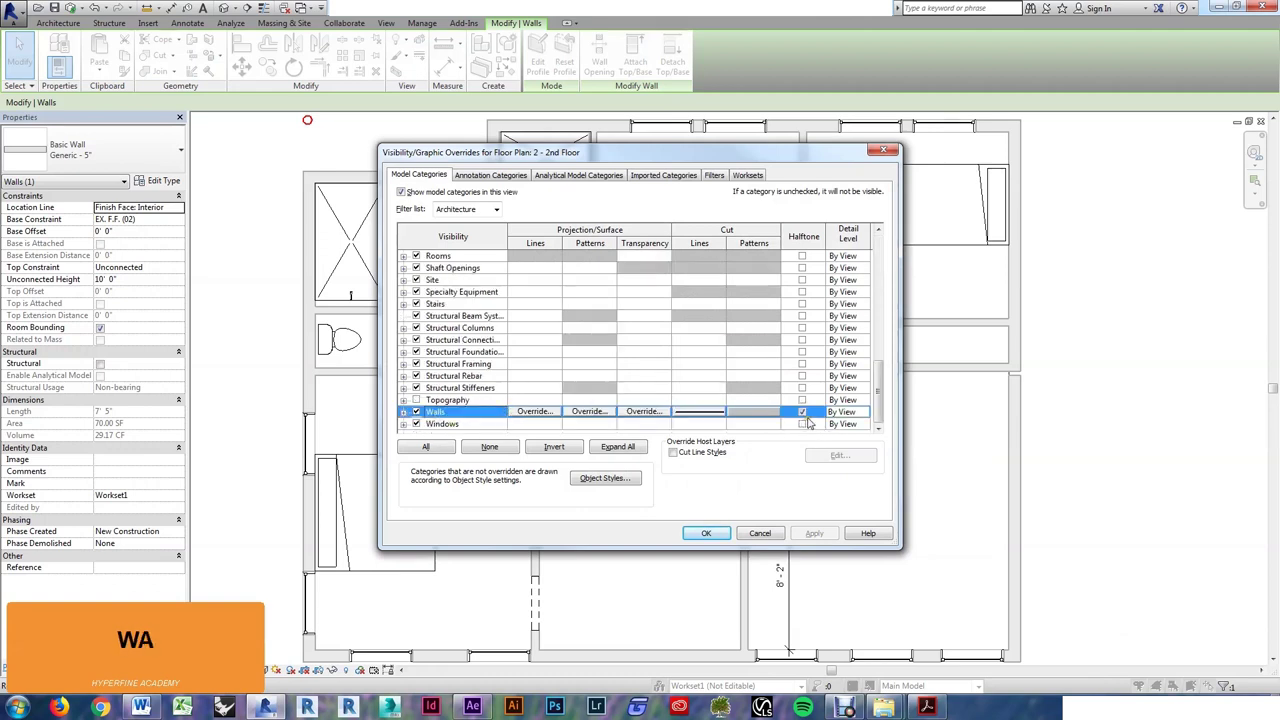
click(760, 533)
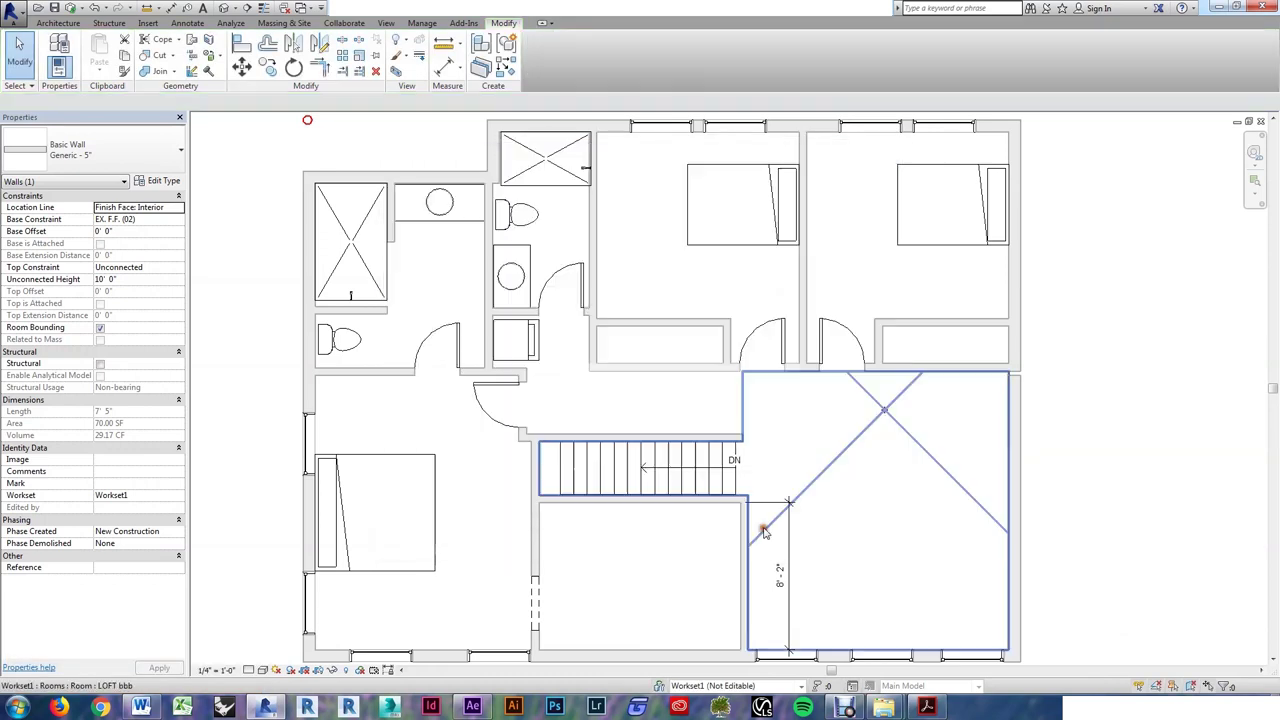
key(k)
key(s)
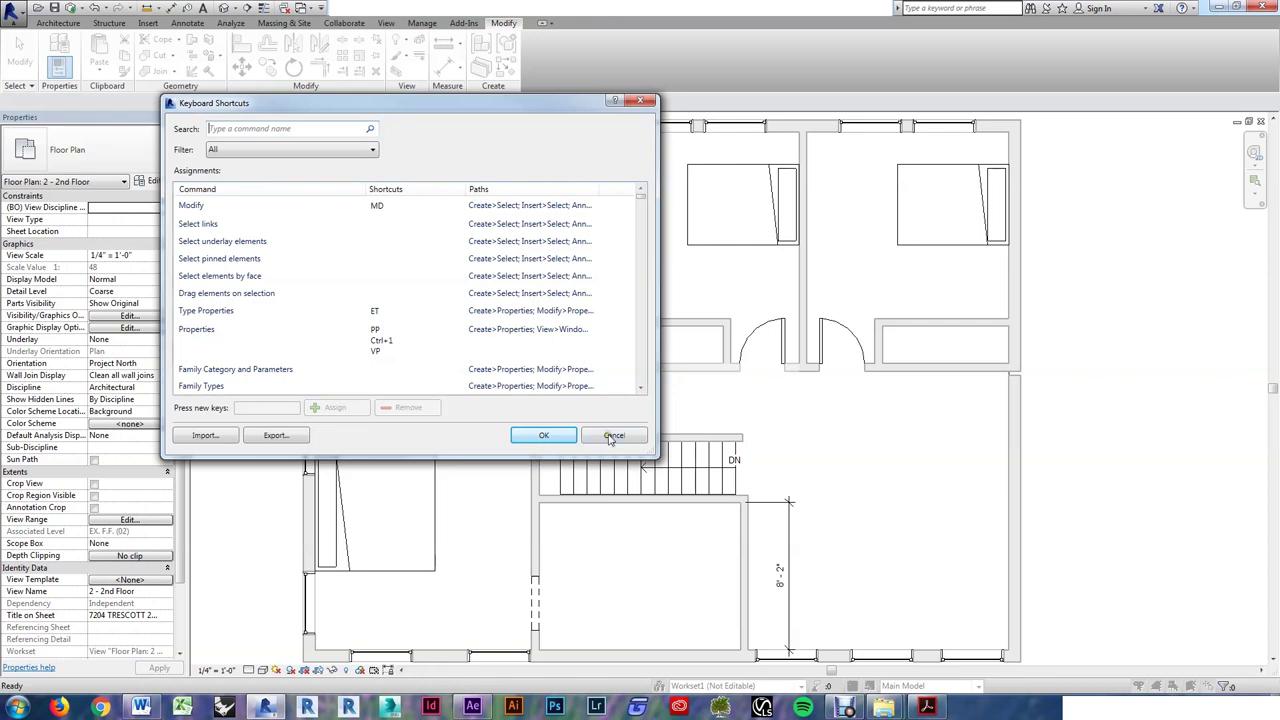
- Close the Keyboard Shortcuts dialog with OK
click(543, 435)
- Give the lower-left door the larger type of the top-right door with Match Type (MA)
key(l)
key(f)
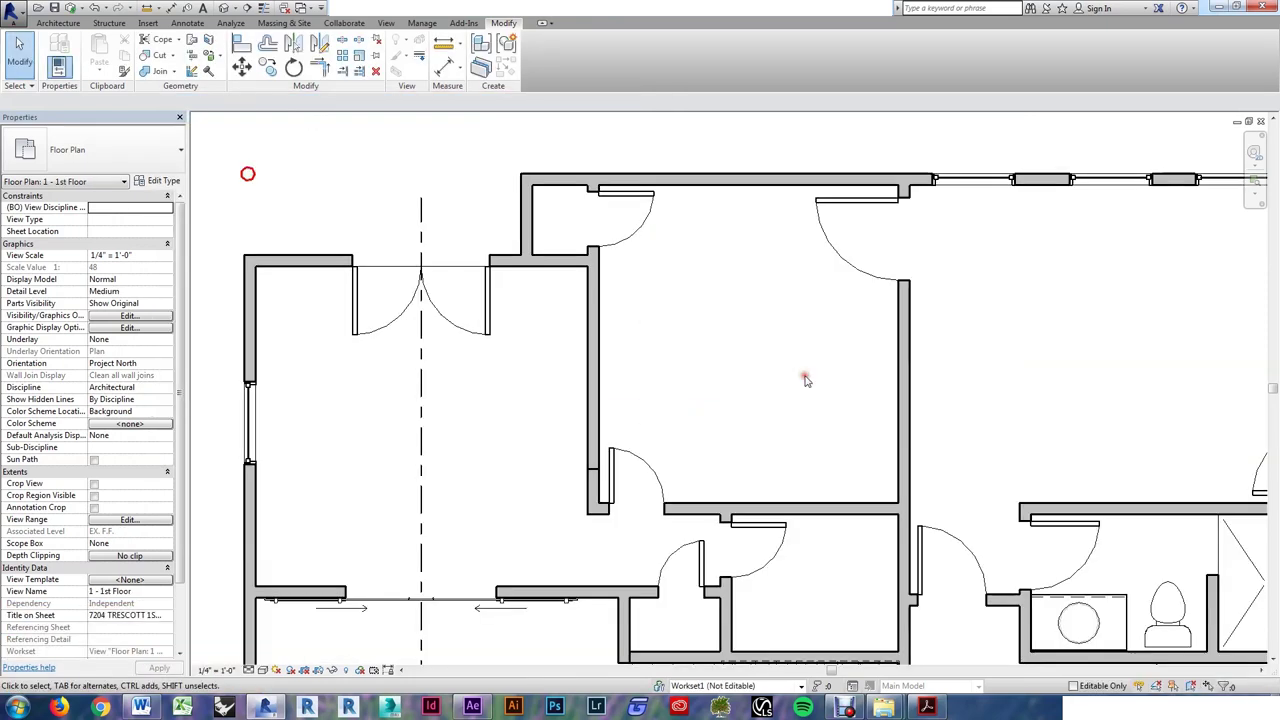
key(m)
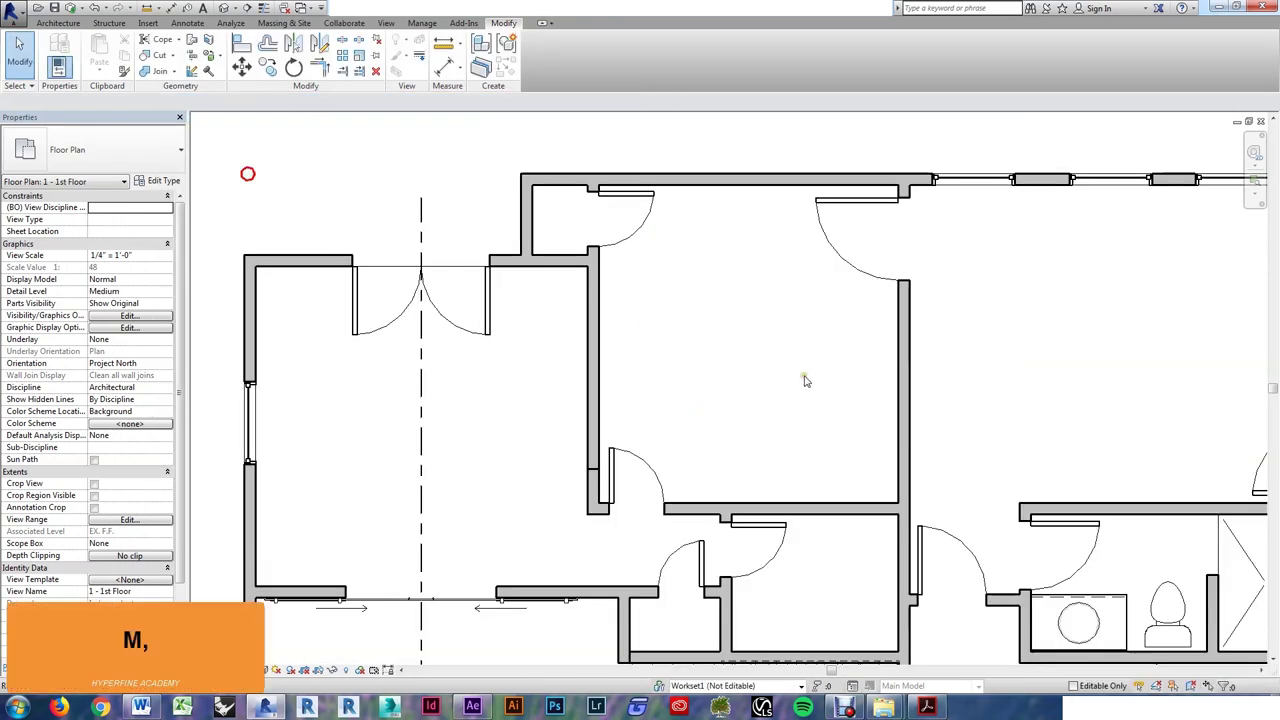
key(a)
key(t)
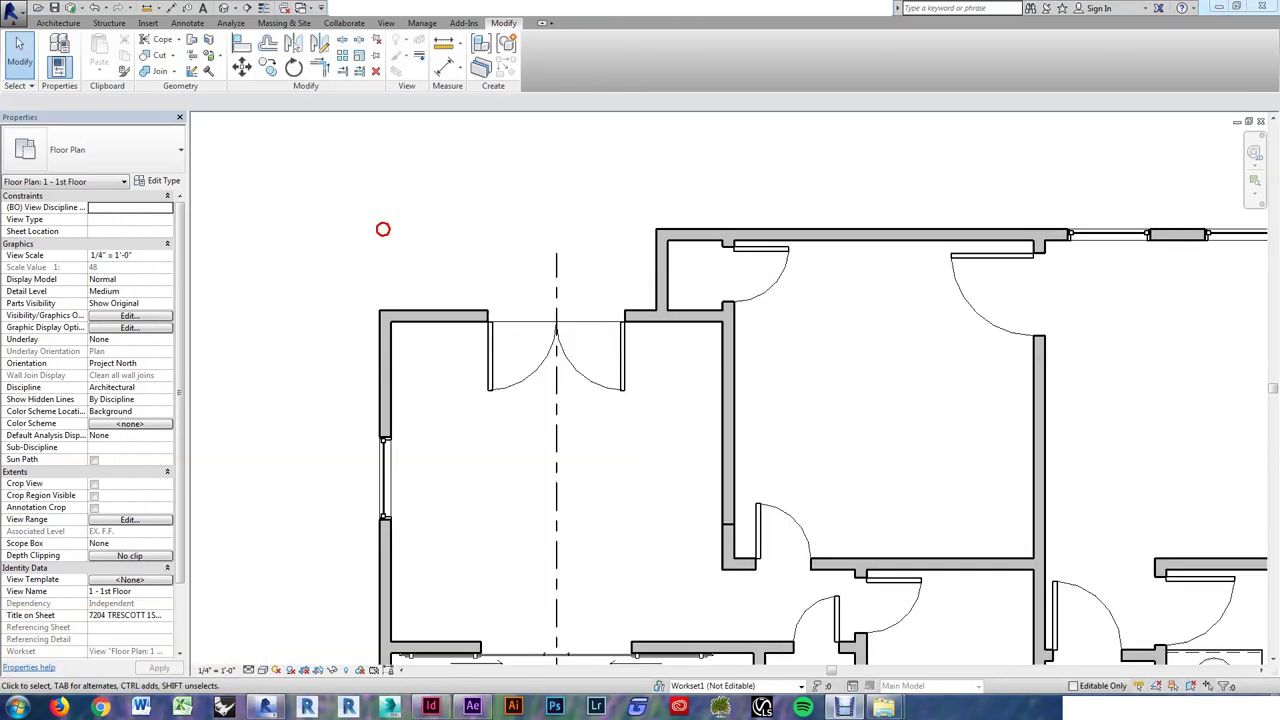
key(m)
key(a)
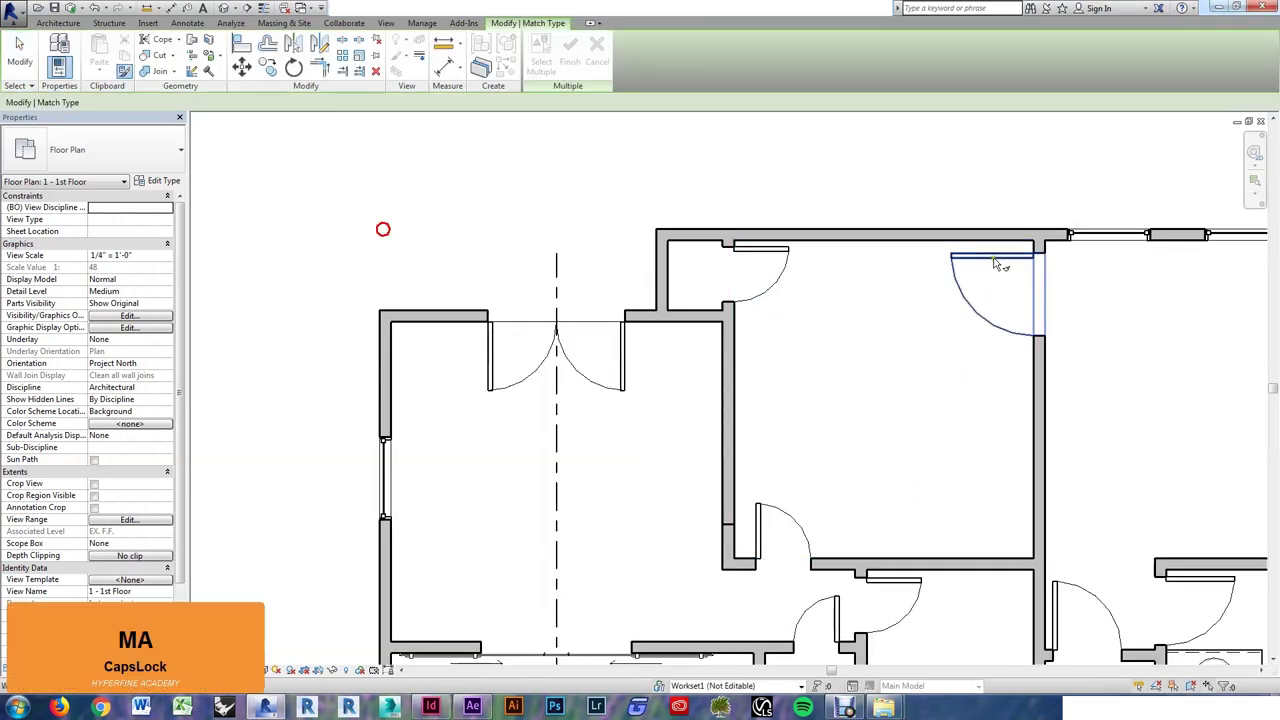
click(972, 288)
click(771, 514)
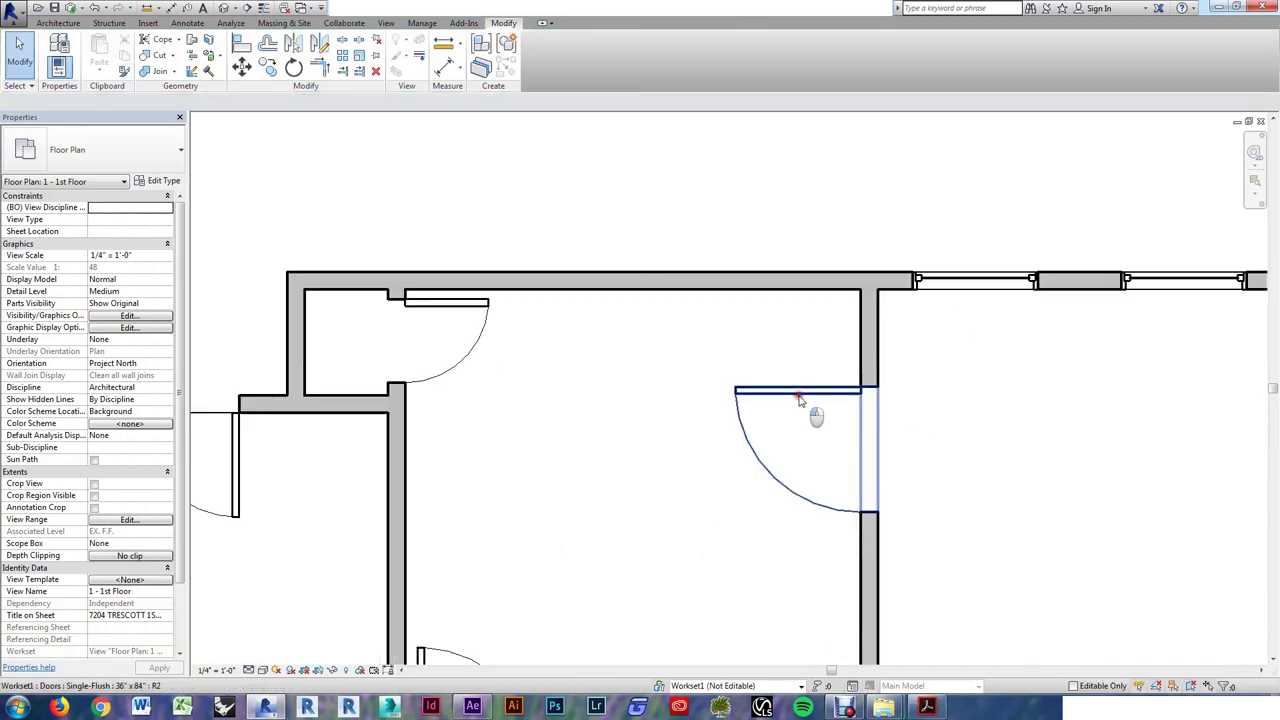
- Move the middle door 2 feet up toward the top wall, then clear the selection
click(800, 391)
key(m)
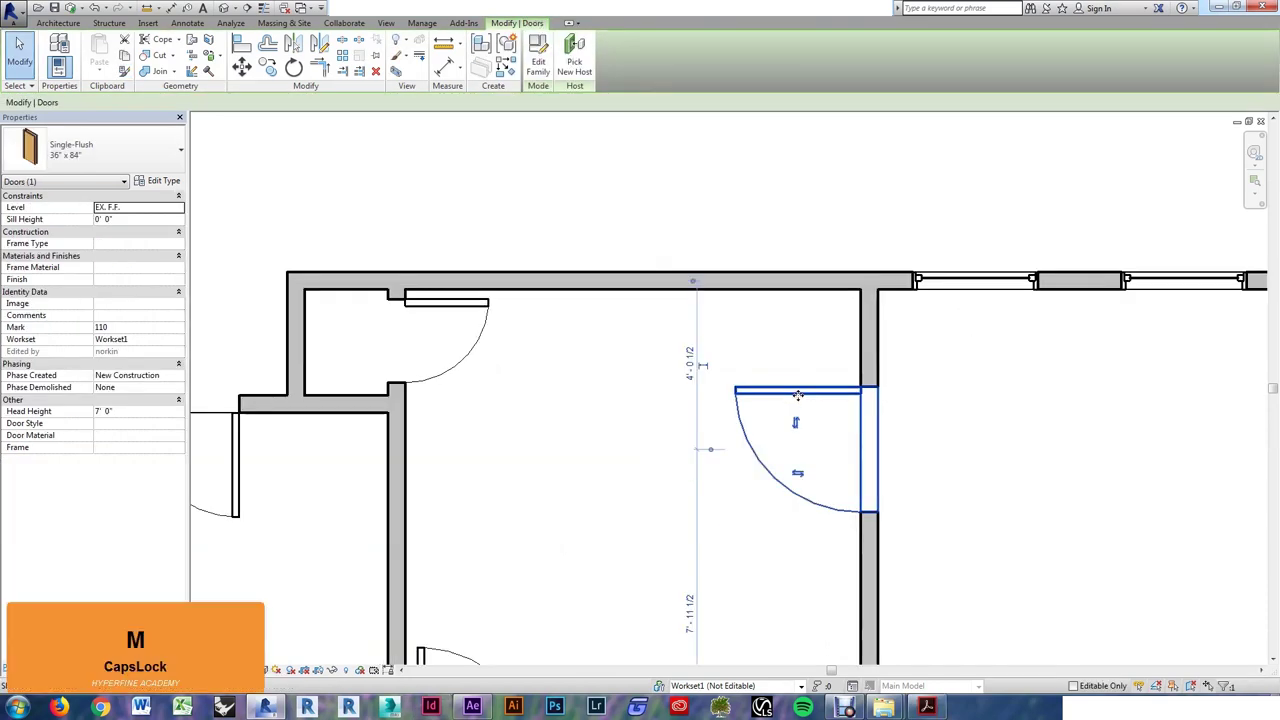
key(v)
click(800, 392)
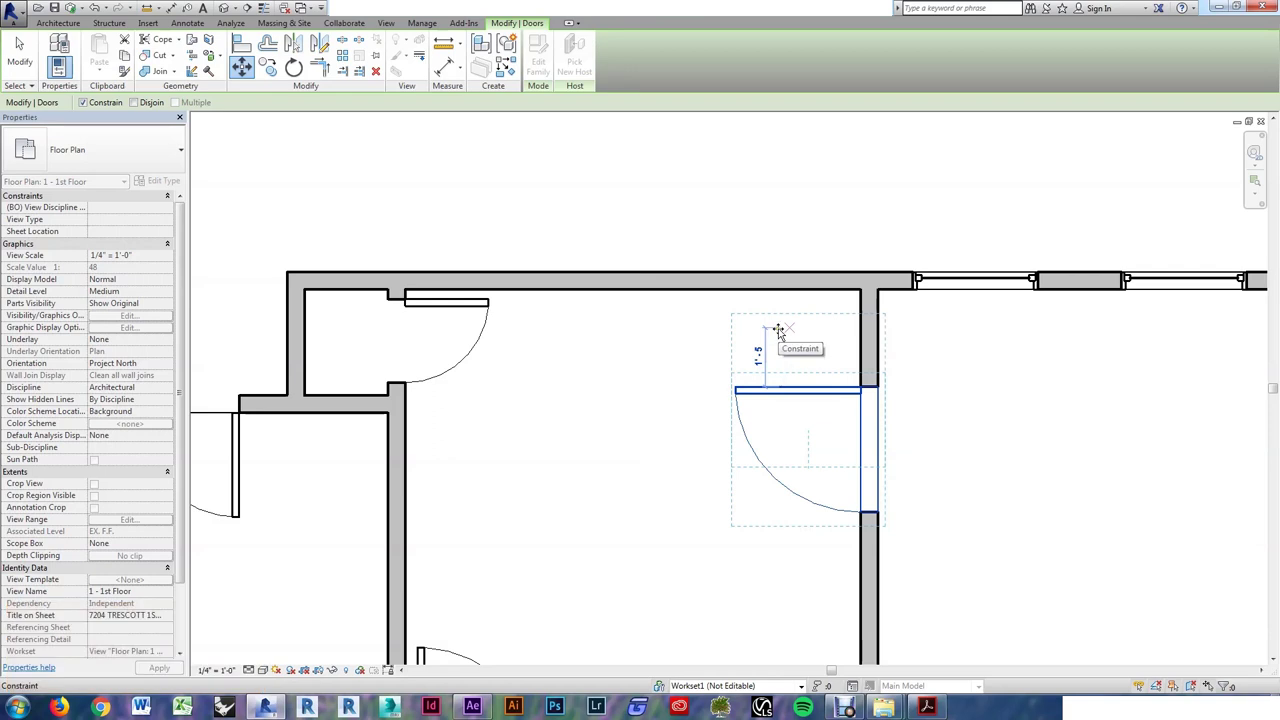
text(2)
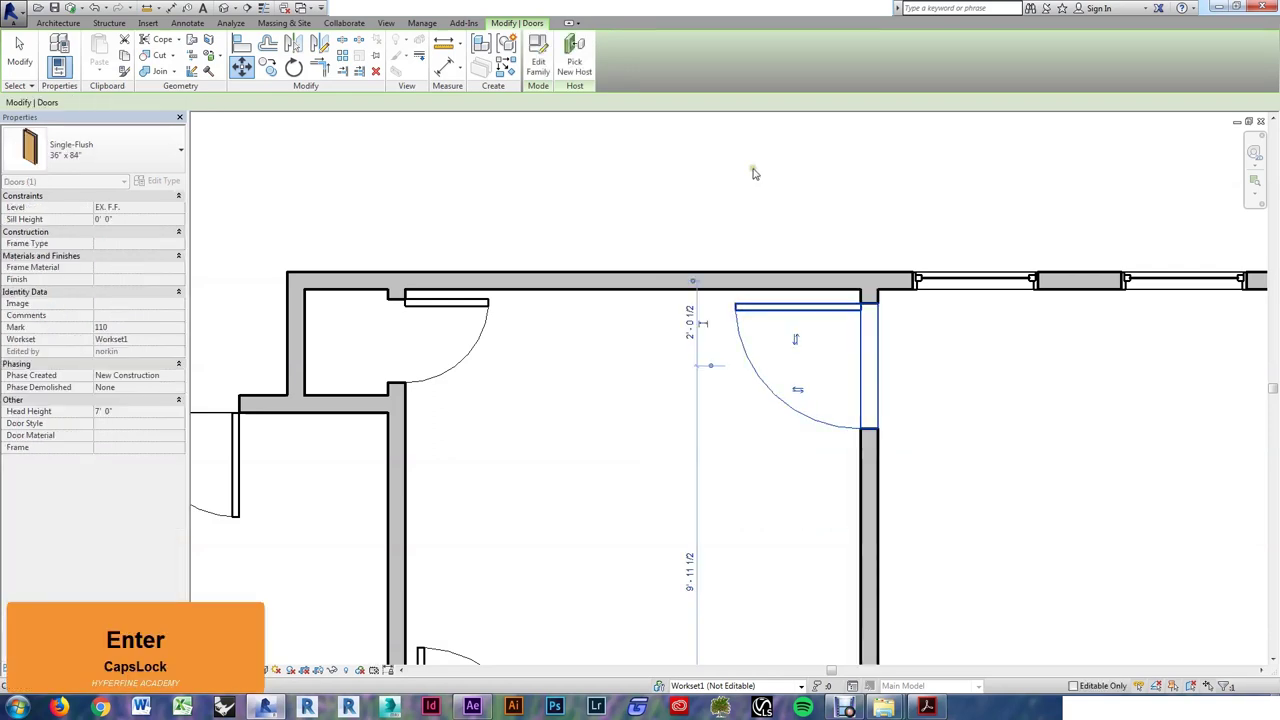
click(755, 173)
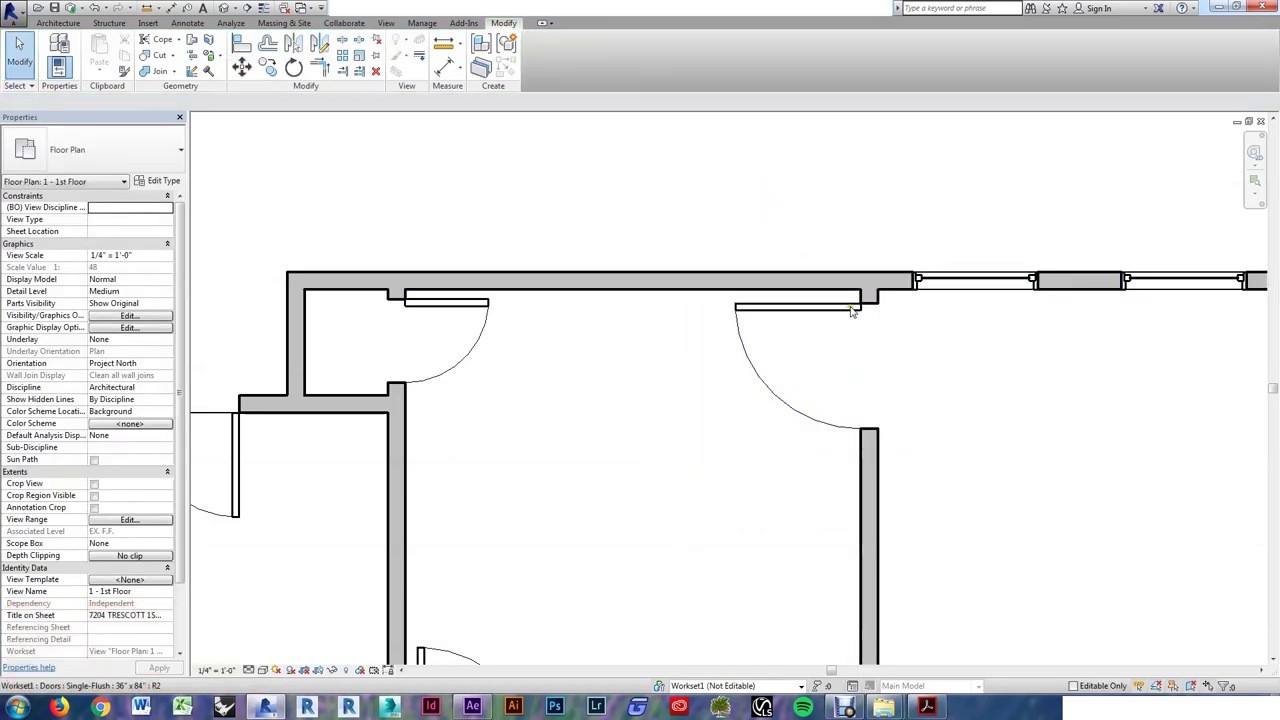
- In the 3D view, paint the lower-left brick wall face with Concrete, Cast-in-Place gray
key(ctrl+Tab)
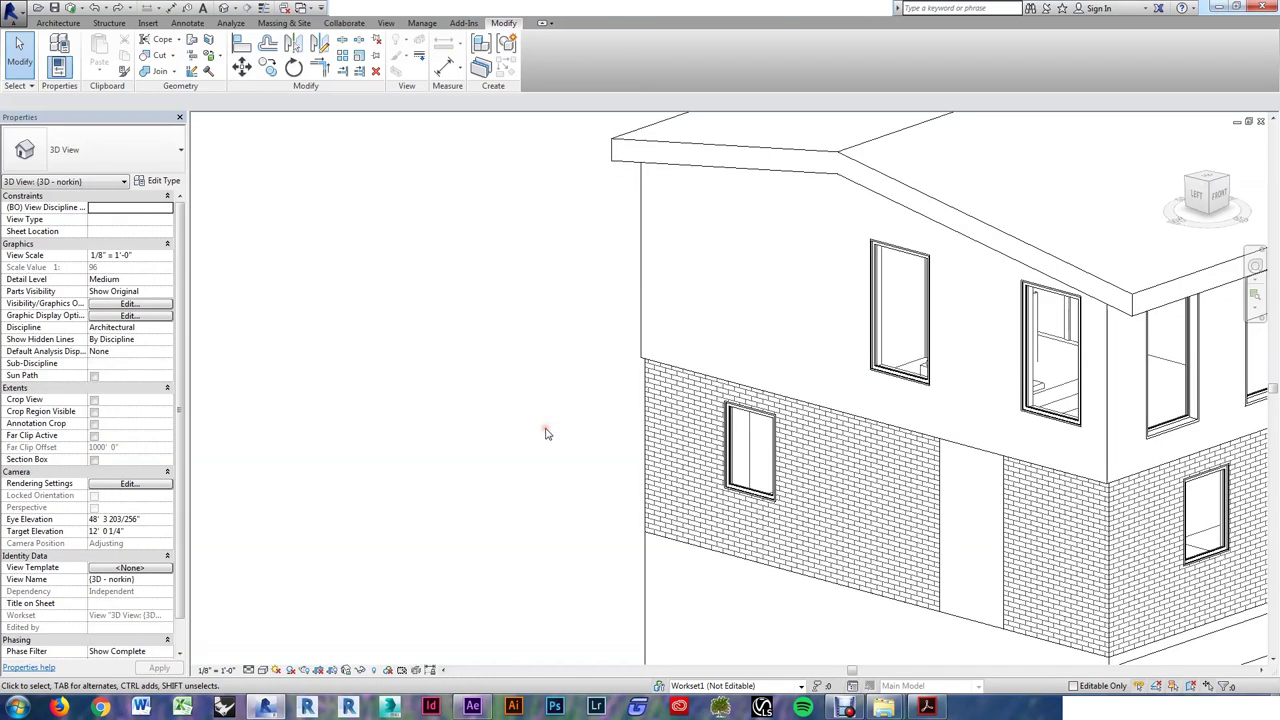
key(p)
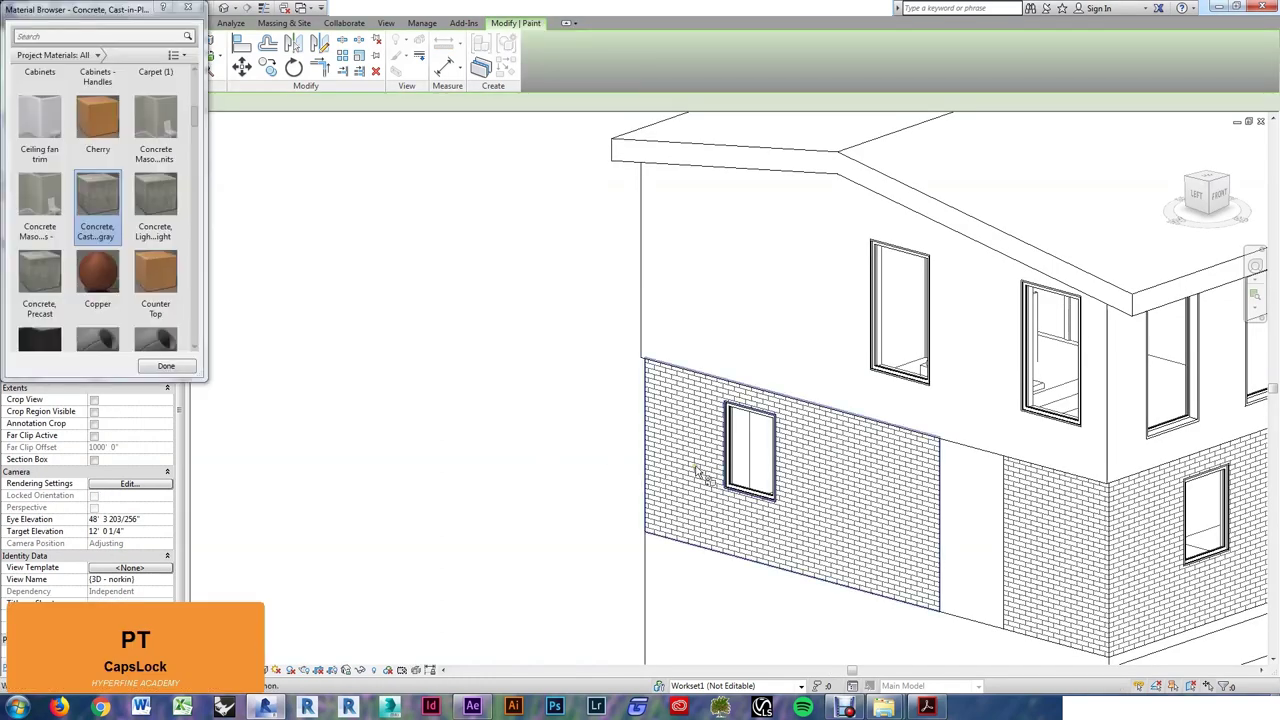
click(695, 467)
key(Escape)
key(Escape)
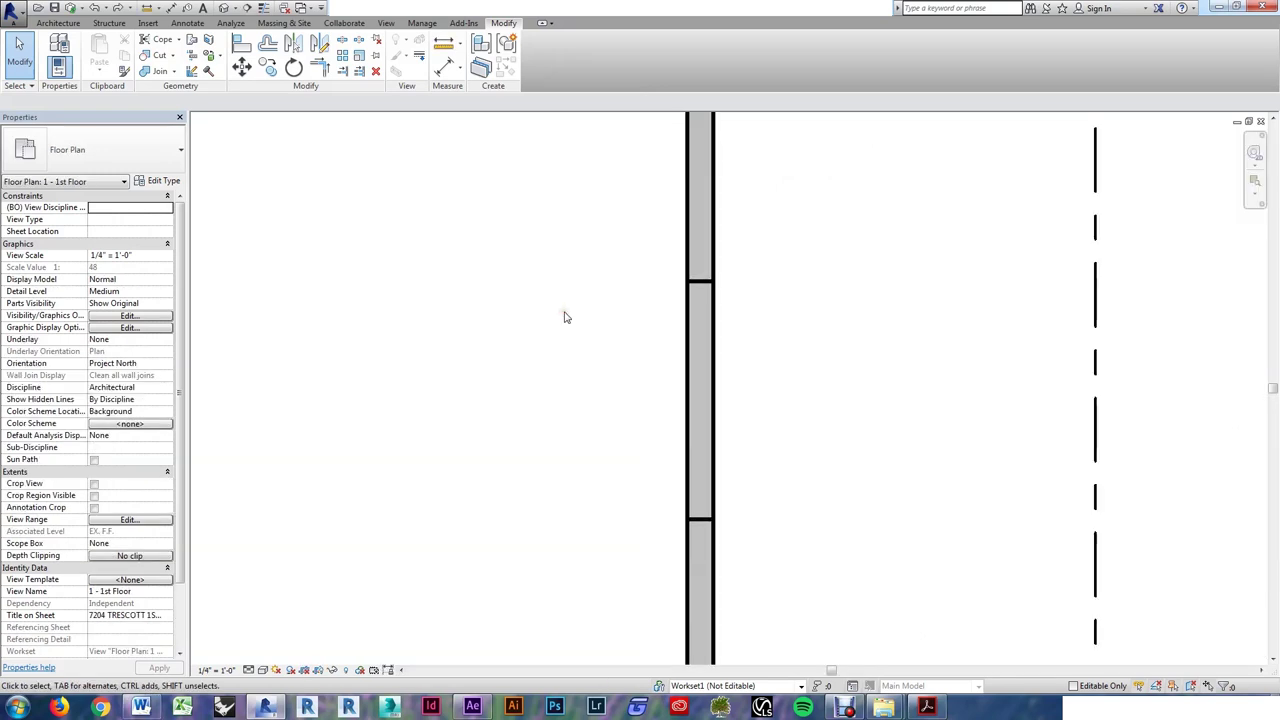
key(q)
key(w)
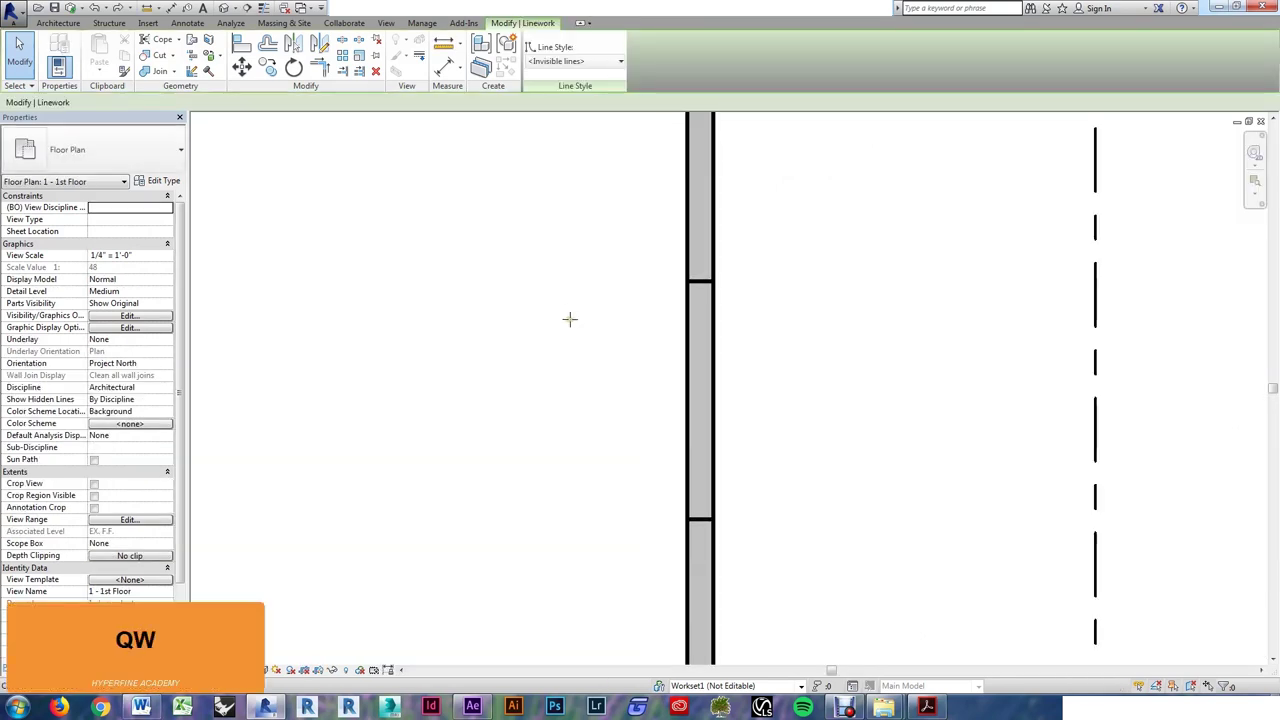
- Apply the <Invisible lines> style to the upper and lower cross lines in the wall
click(572, 62)
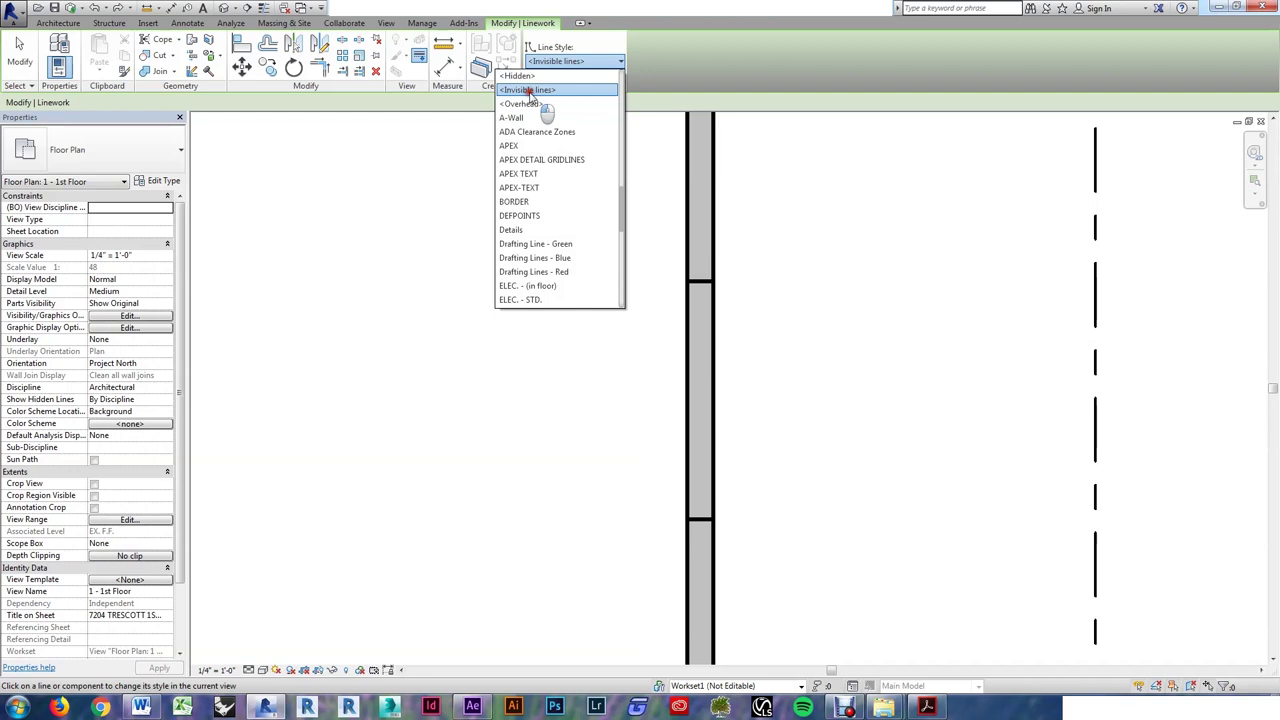
click(530, 91)
click(698, 284)
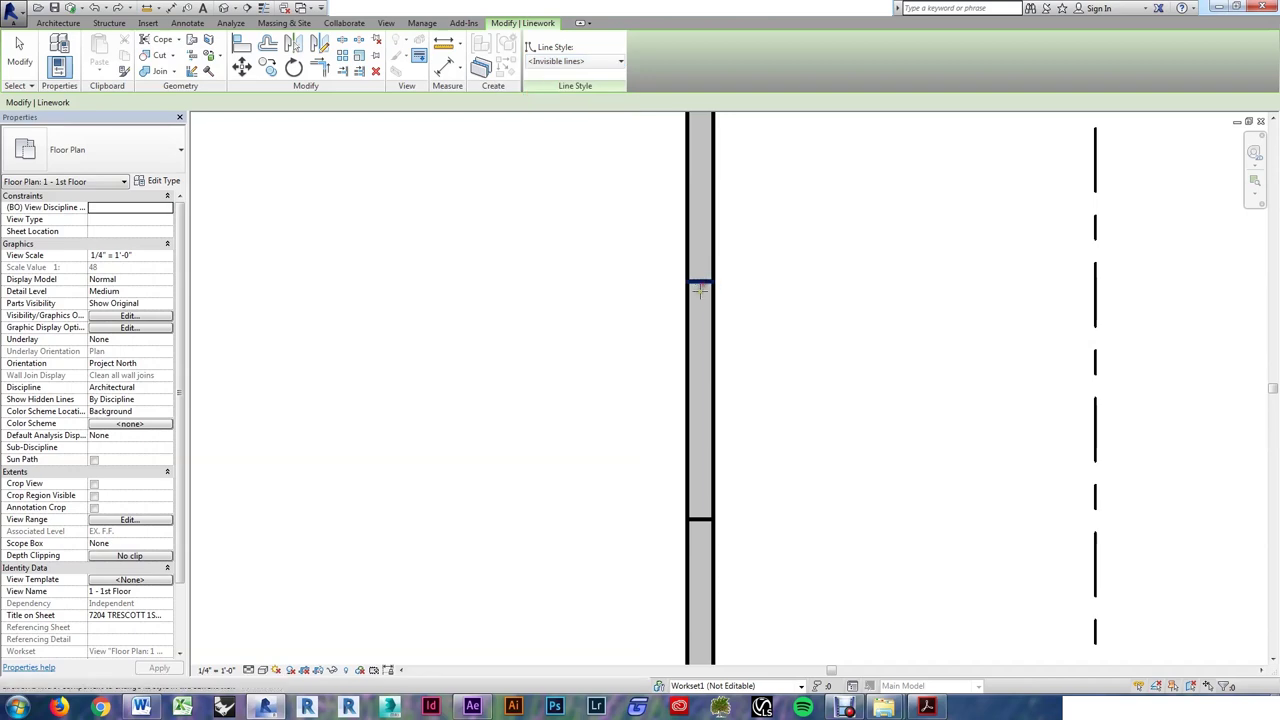
click(700, 519)
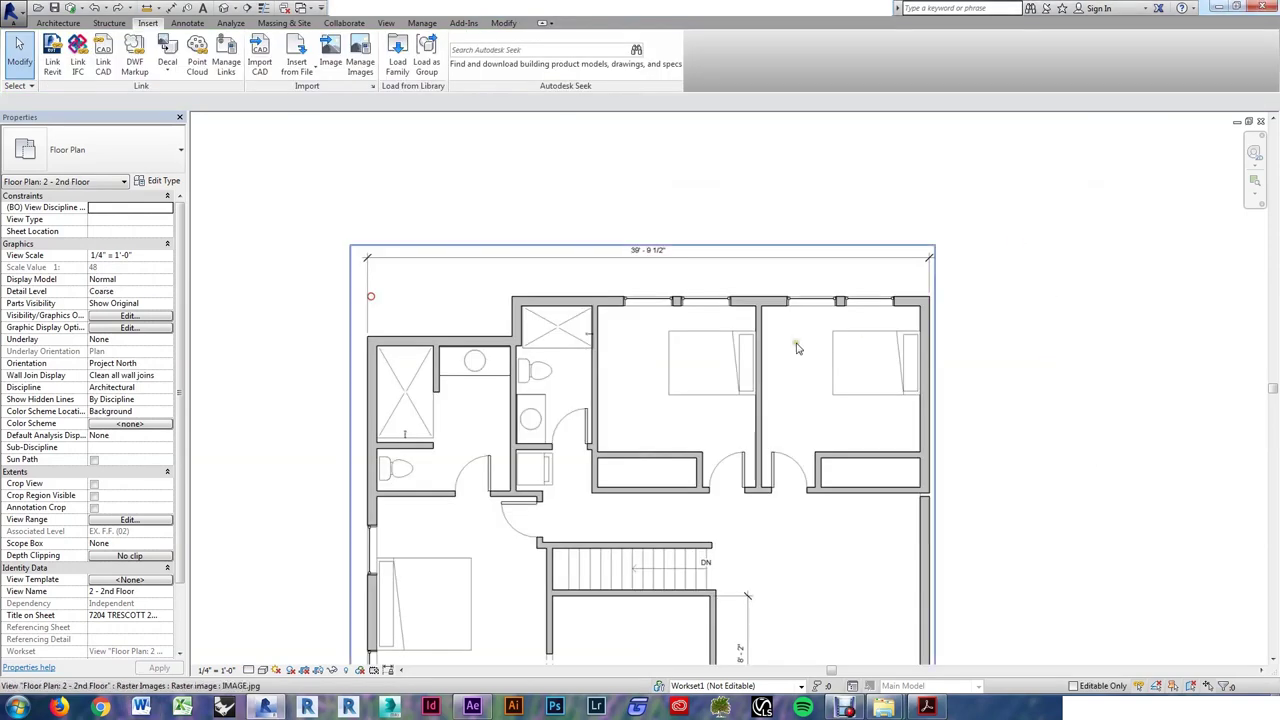
- Rescale the 2nd Floor raster plan image from its top-left corner to 39'-9 1/2", then return to 1st Floor
click(797, 346)
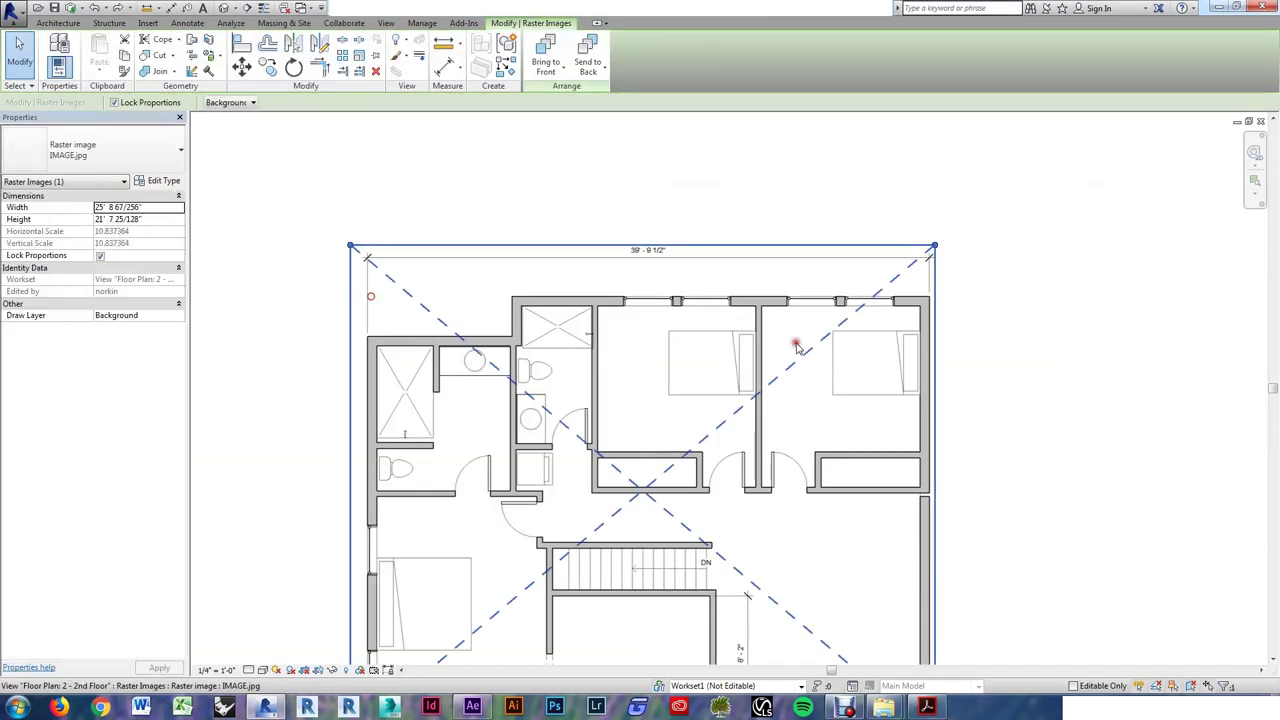
key(r)
key(e)
scroll(380, 268, up, 3)
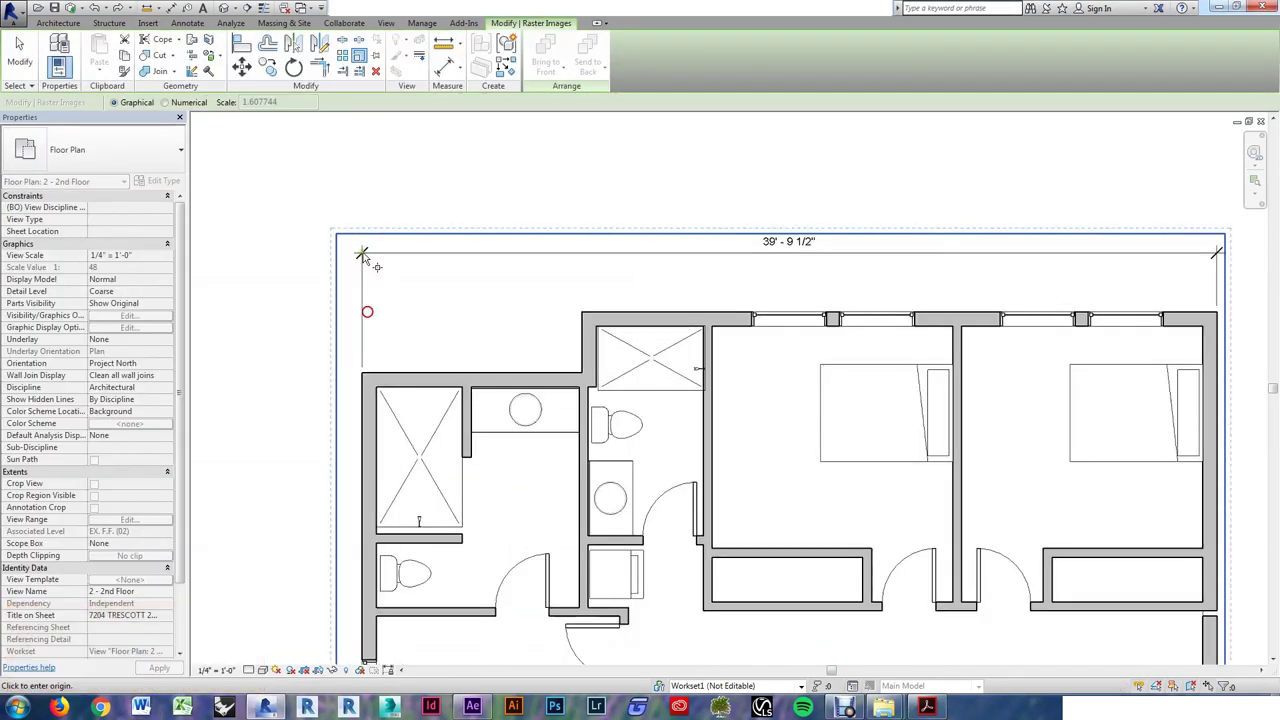
click(363, 255)
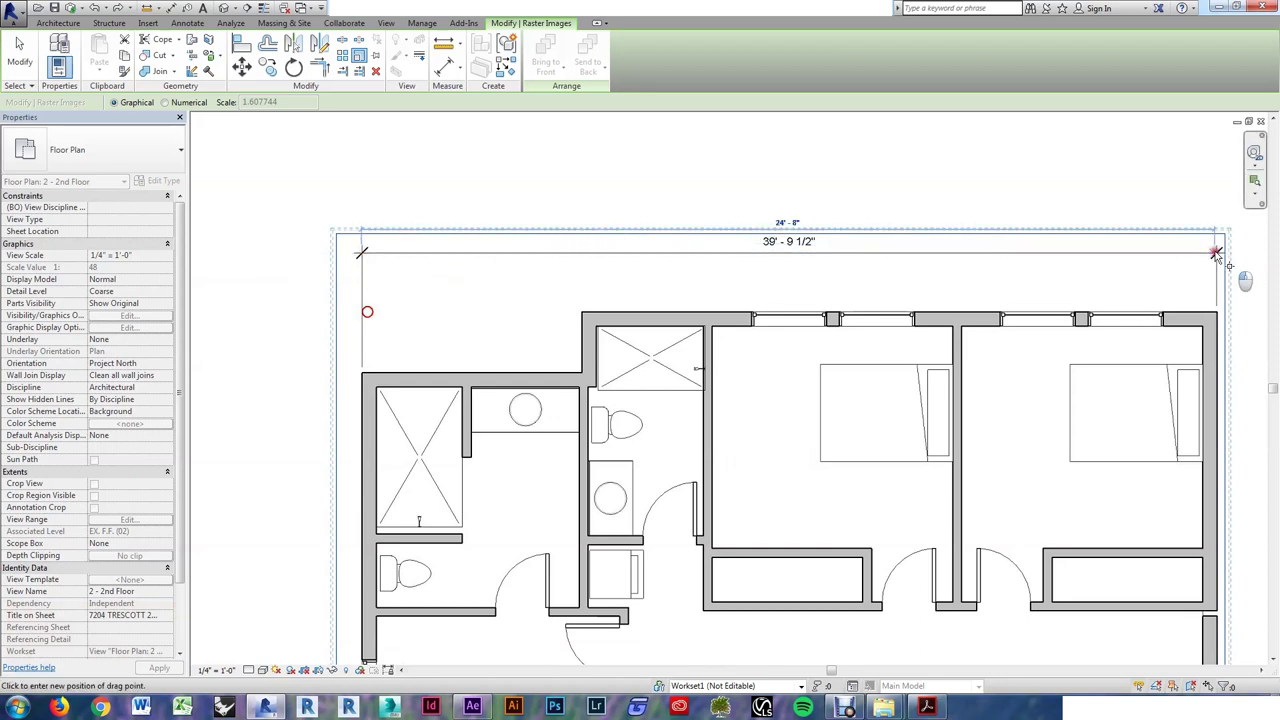
scroll(686, 252, down, 3)
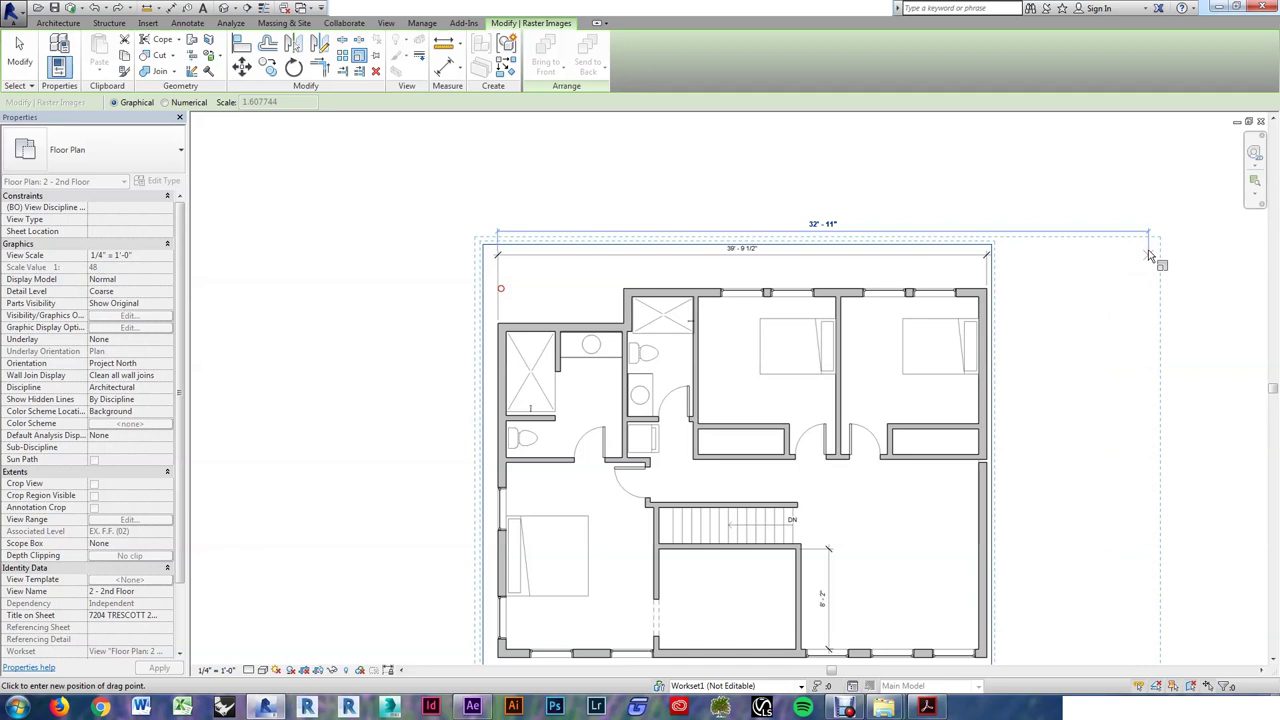
text(39 9.5)
key(Return)
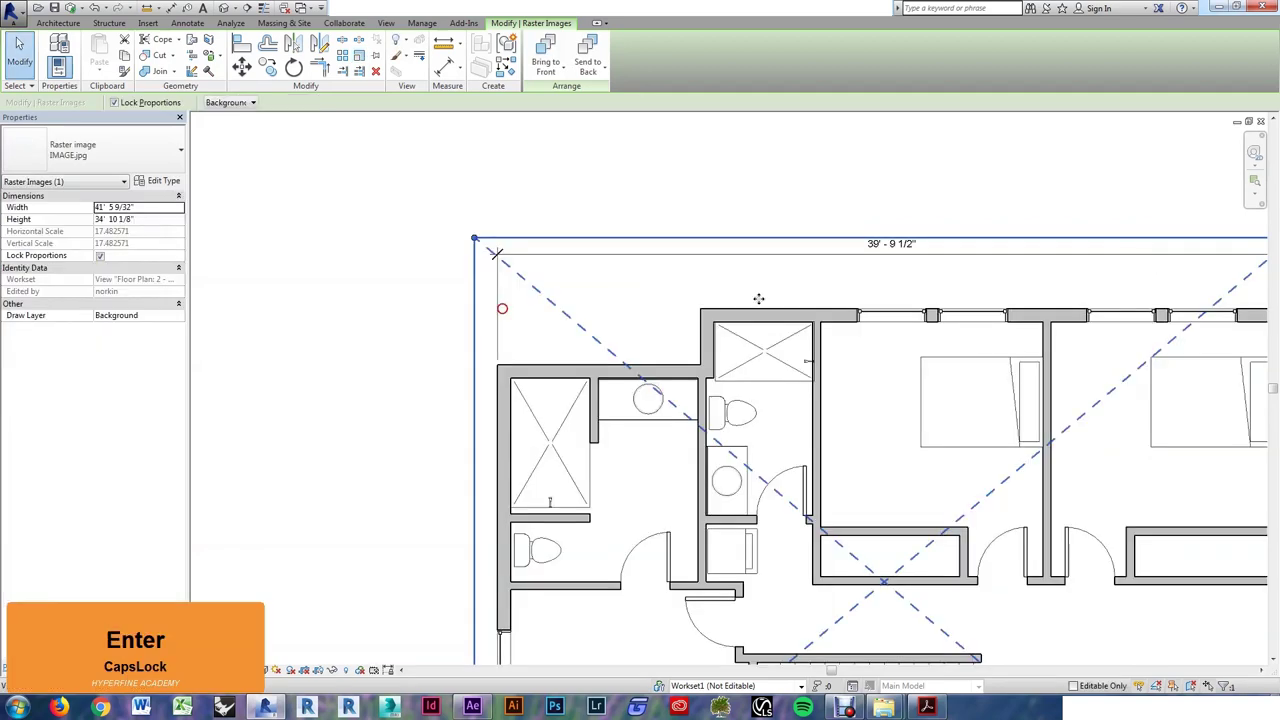
scroll(957, 206, down, 2)
key(Escape)
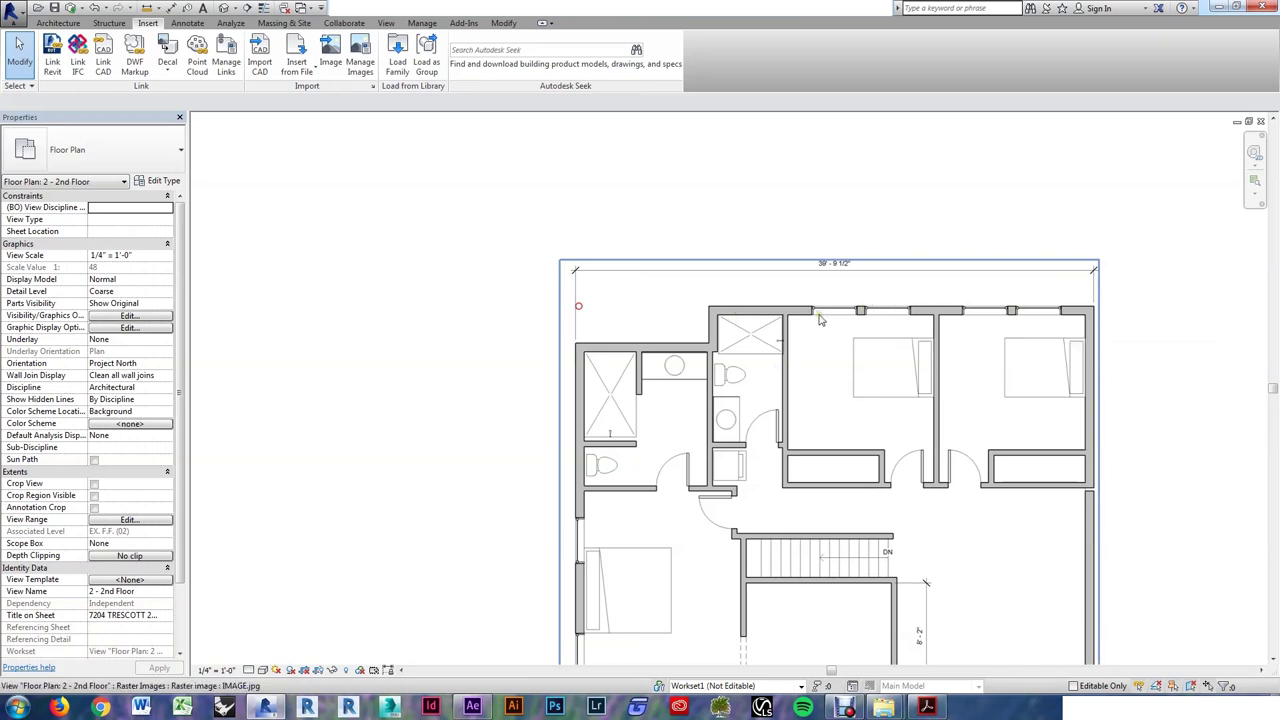
key(ctrl+Tab)
key(ctrl+Tab)
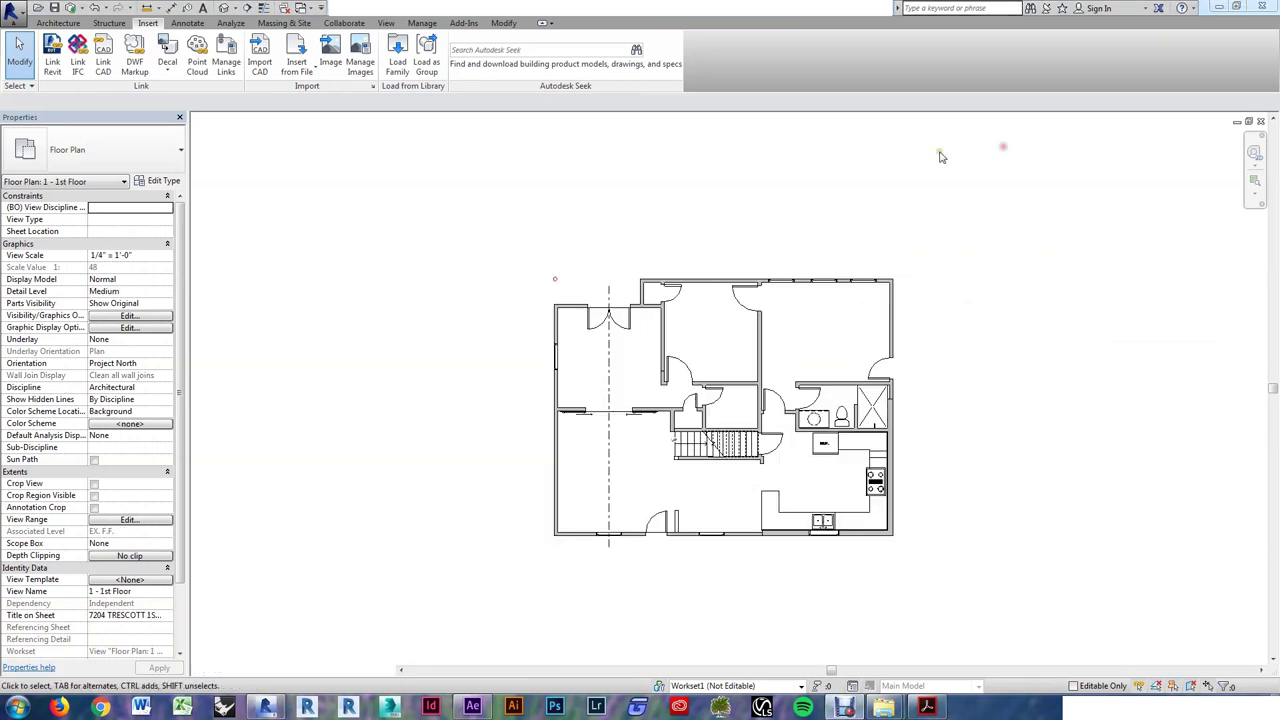
- Sketch a Diagonal Up - Small Trans filled-region rectangle around the top-right room
key(r)
key(f)
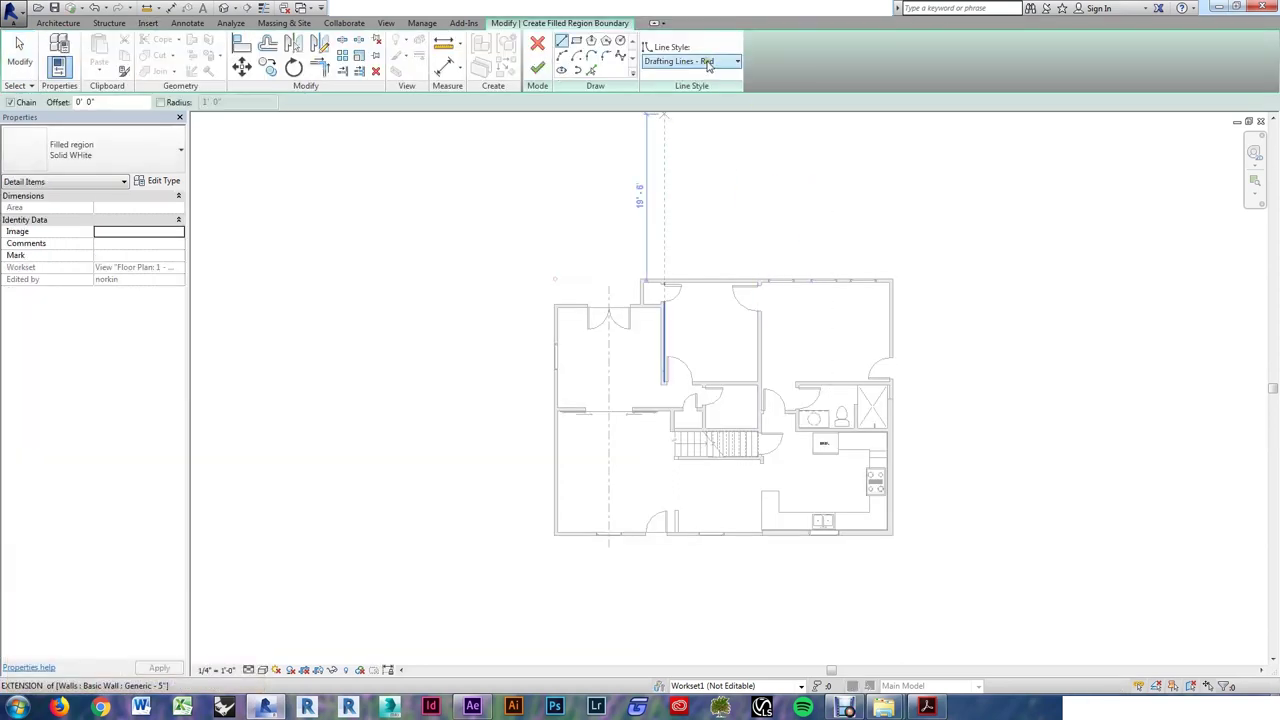
click(131, 152)
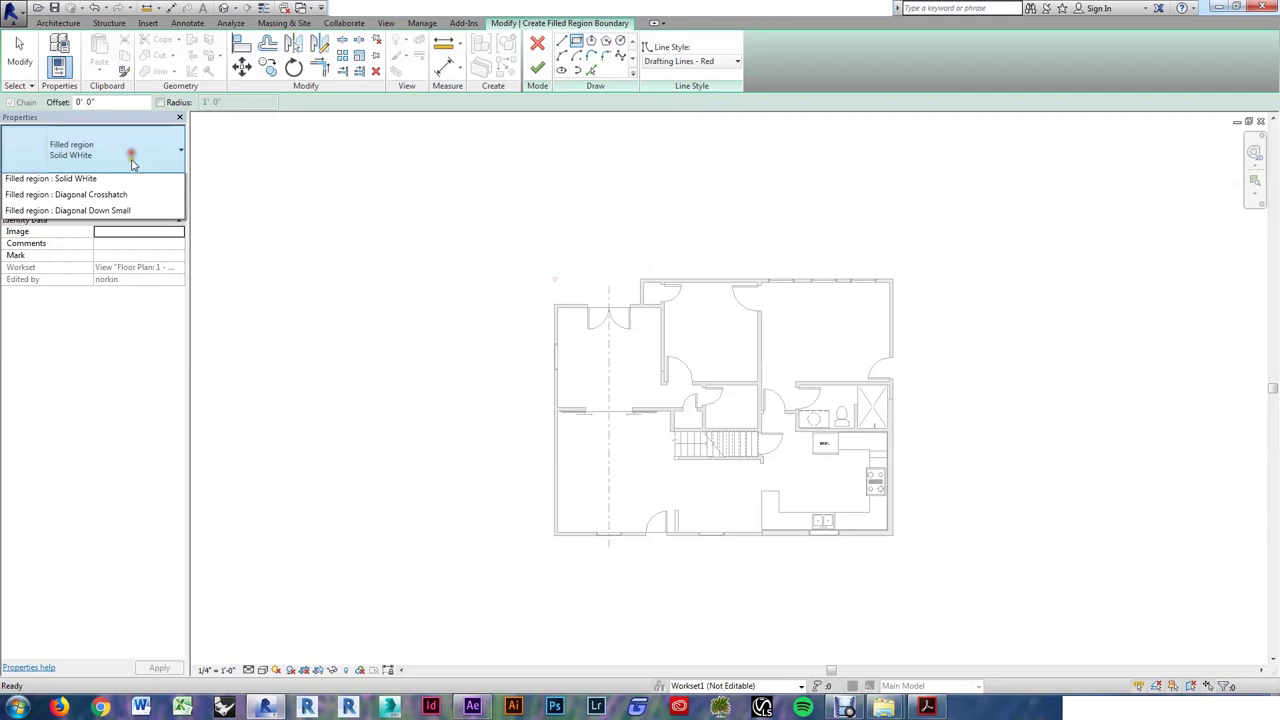
click(44, 261)
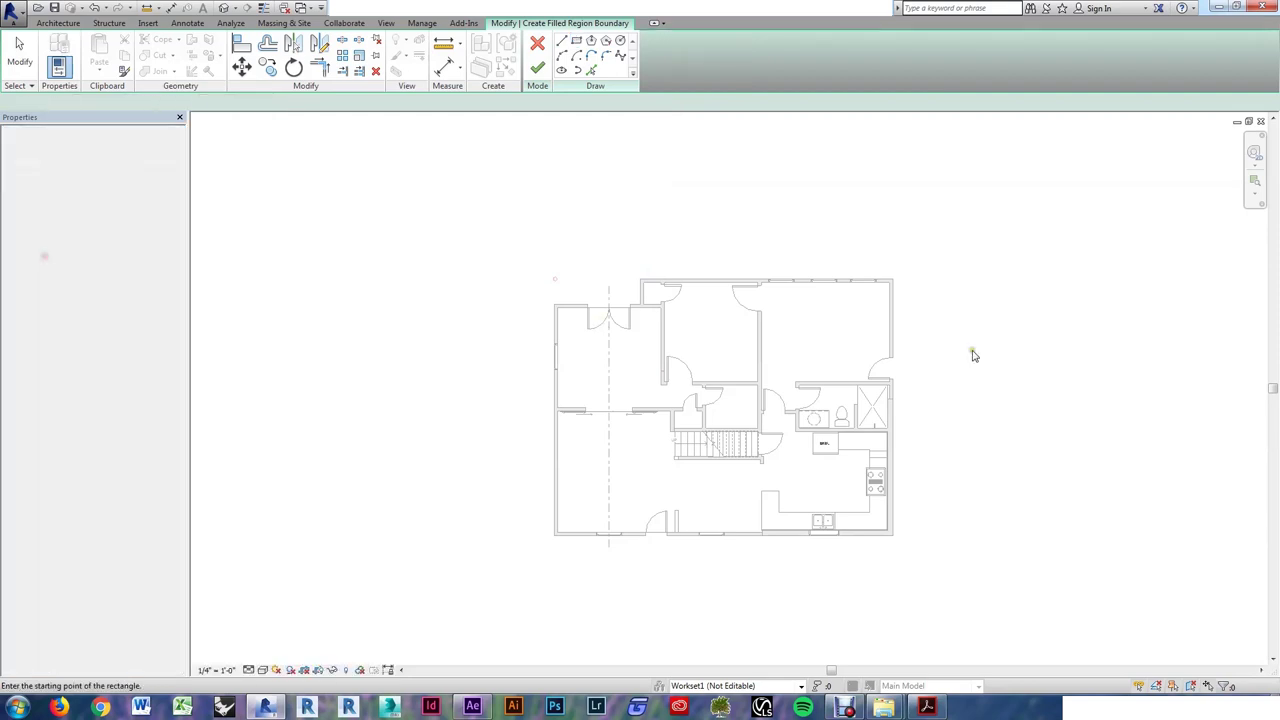
click(897, 280)
click(771, 371)
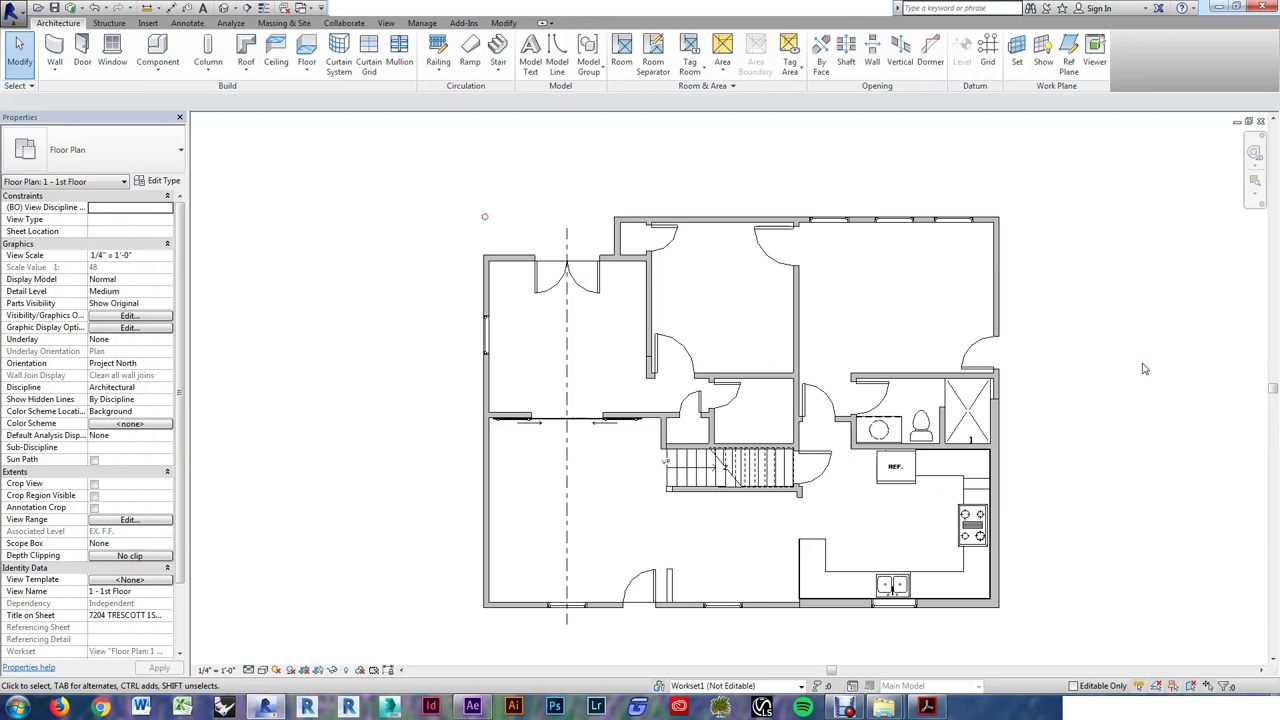
- Place rooms in the top-right, top-middle and large lower spaces
key(r)
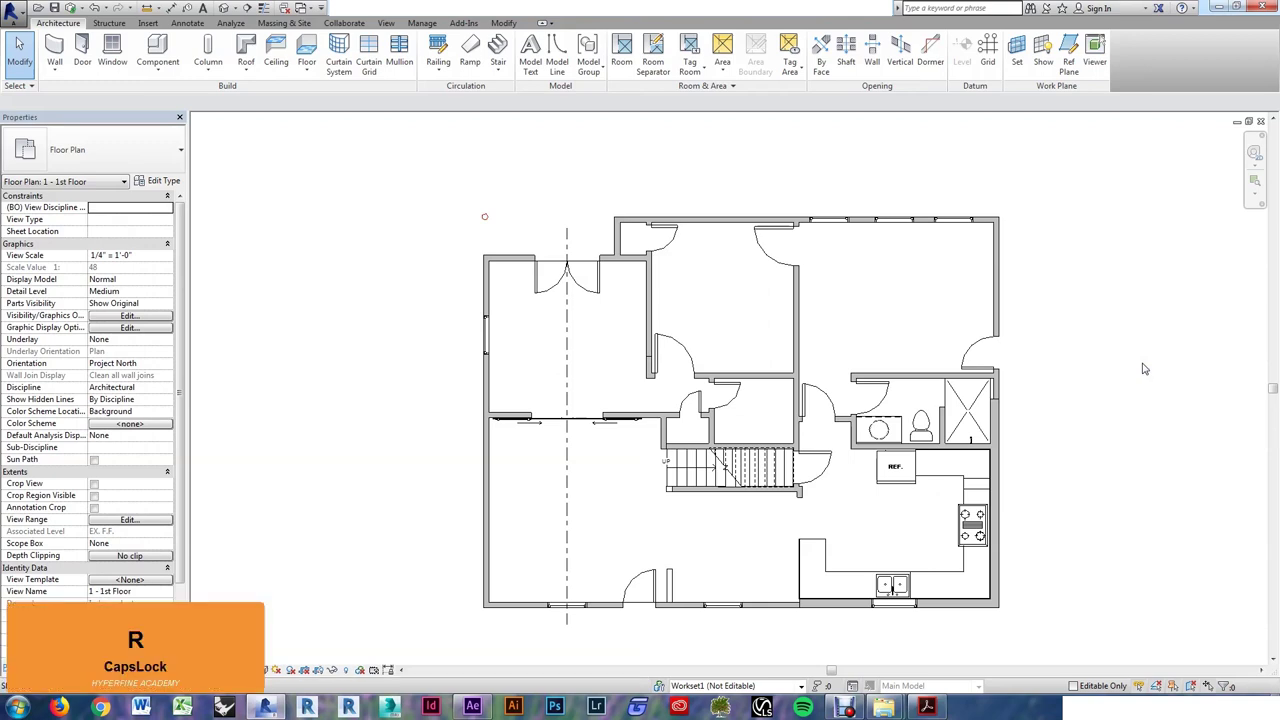
key(m)
click(884, 293)
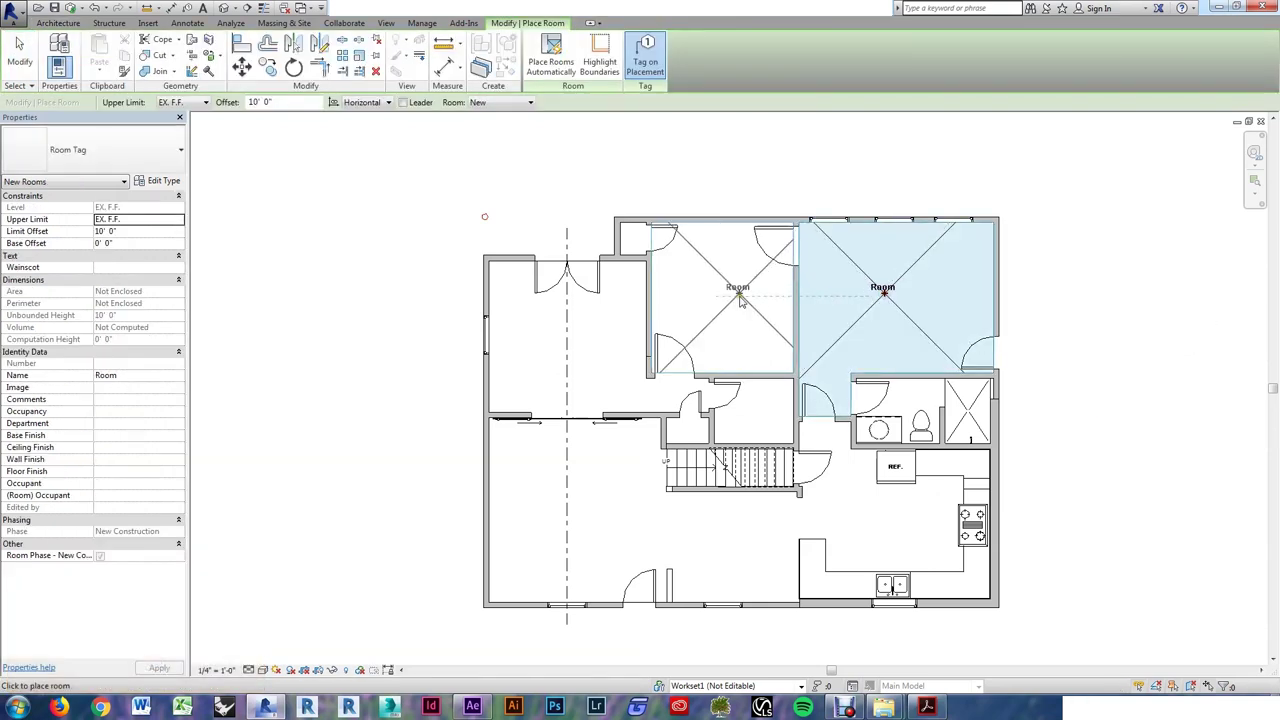
click(737, 291)
click(723, 537)
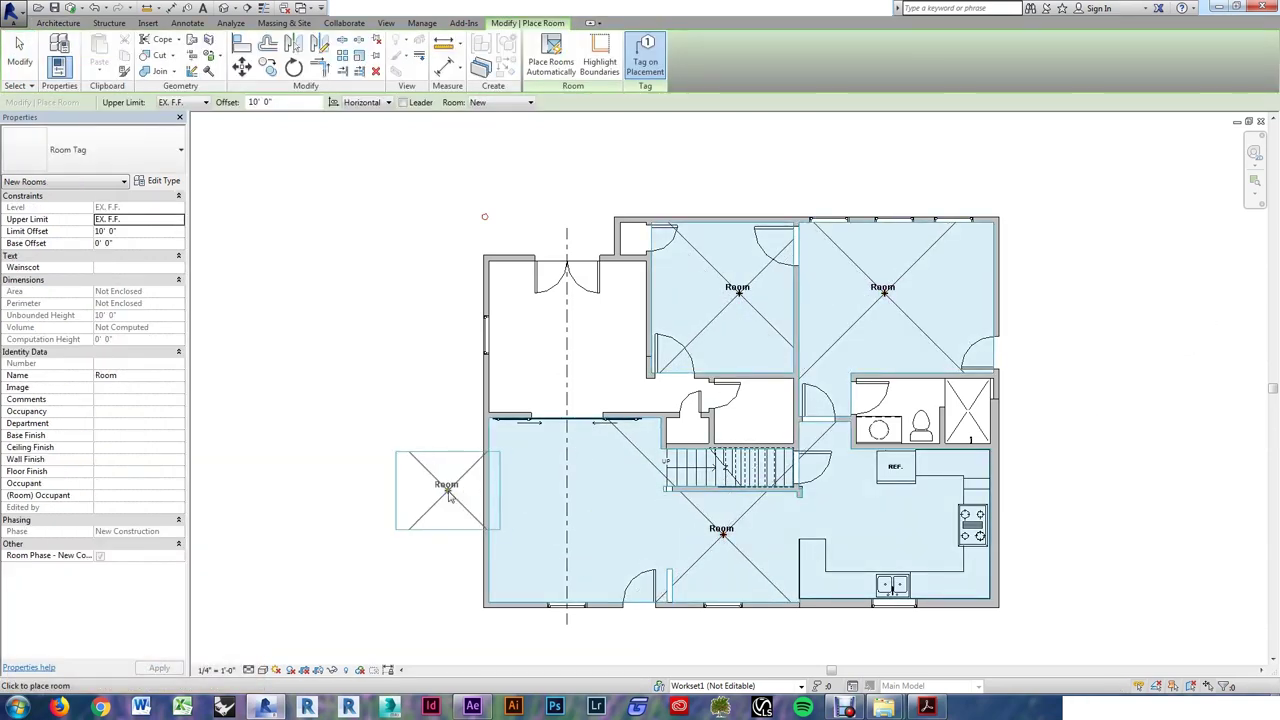
key(Escape)
key(Escape)
key(Escape)
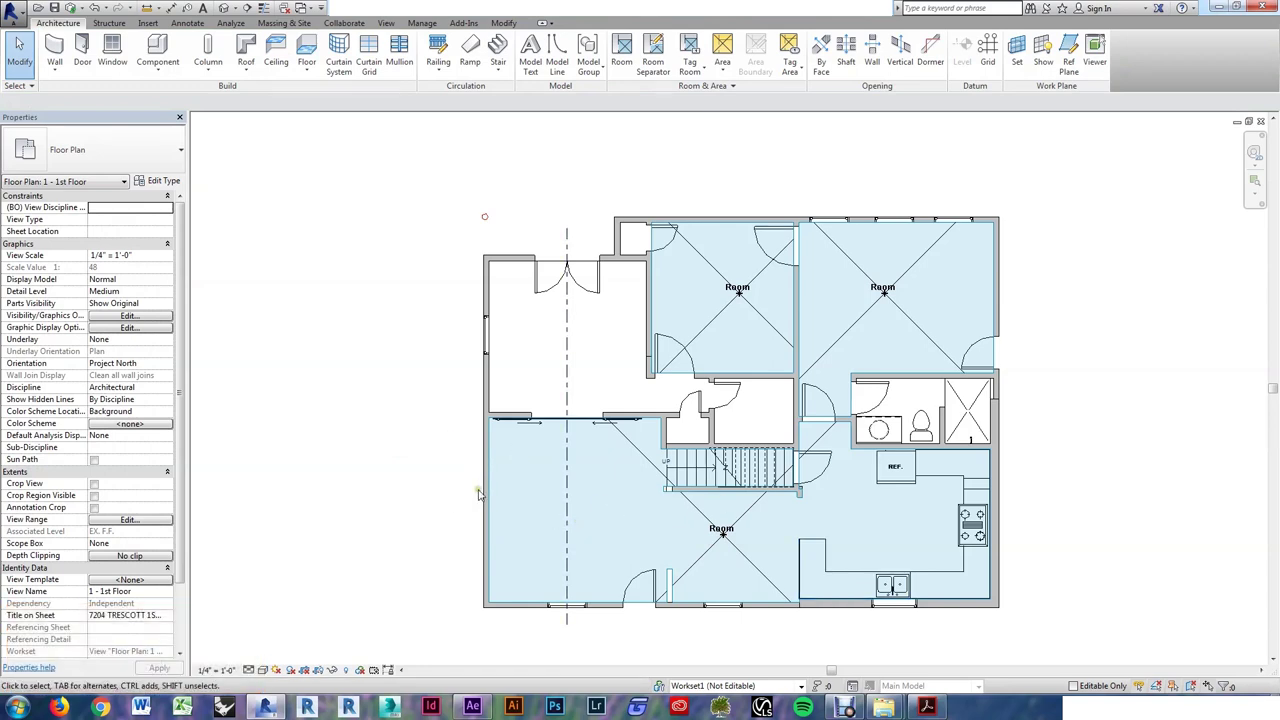
- Draw a room separation line from the door jamb to the stair wall
key(r)
scroll(630, 561, up, 3)
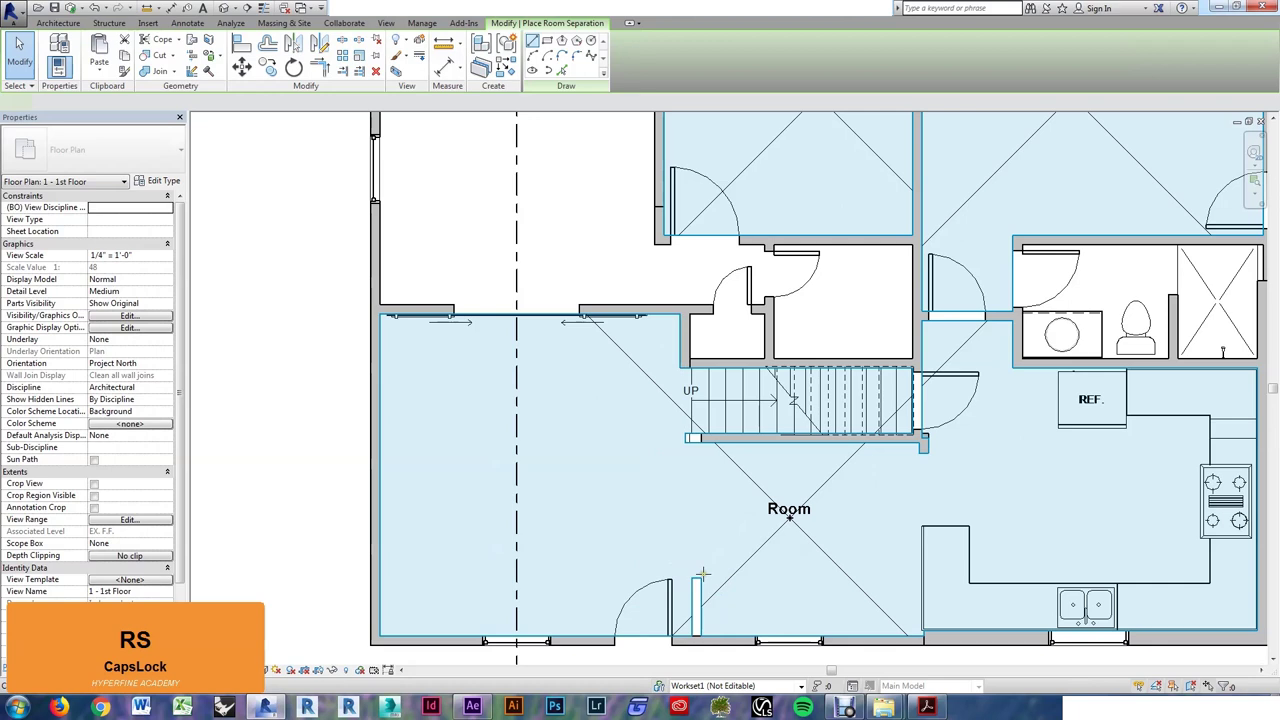
click(669, 571)
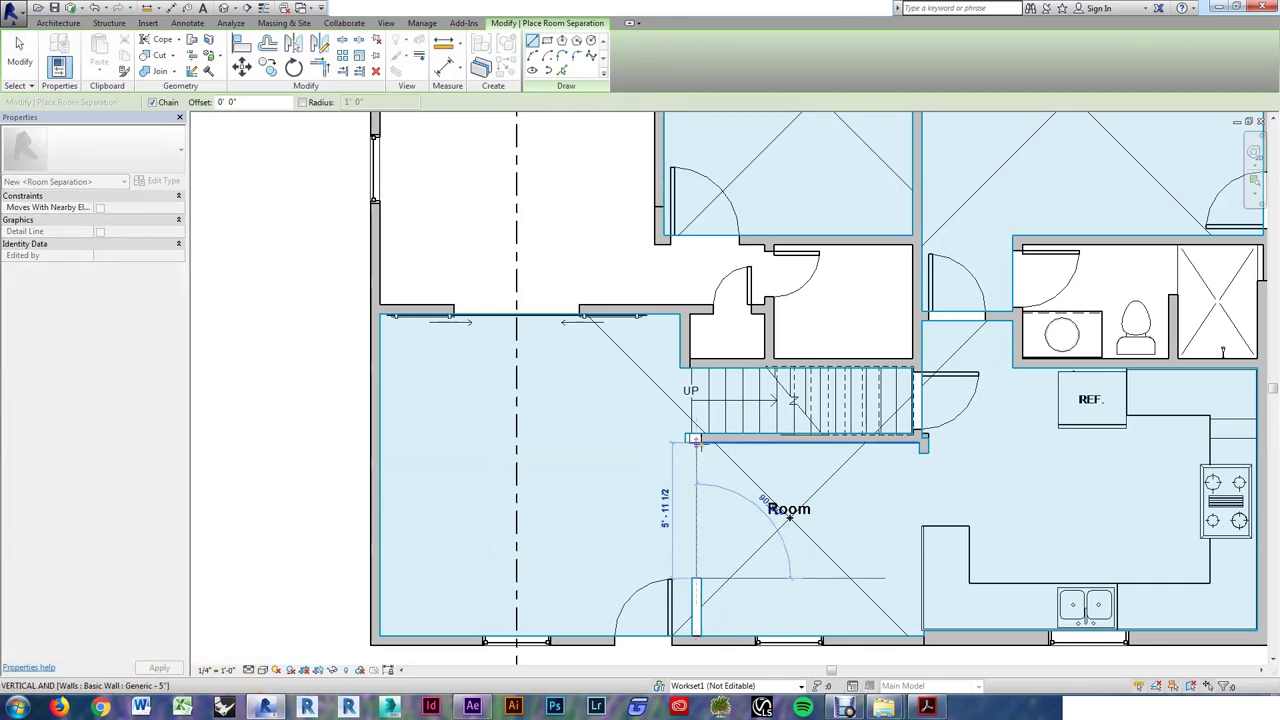
click(697, 440)
key(Escape)
key(Escape)
key(Escape)
scroll(880, 528, down, 3)
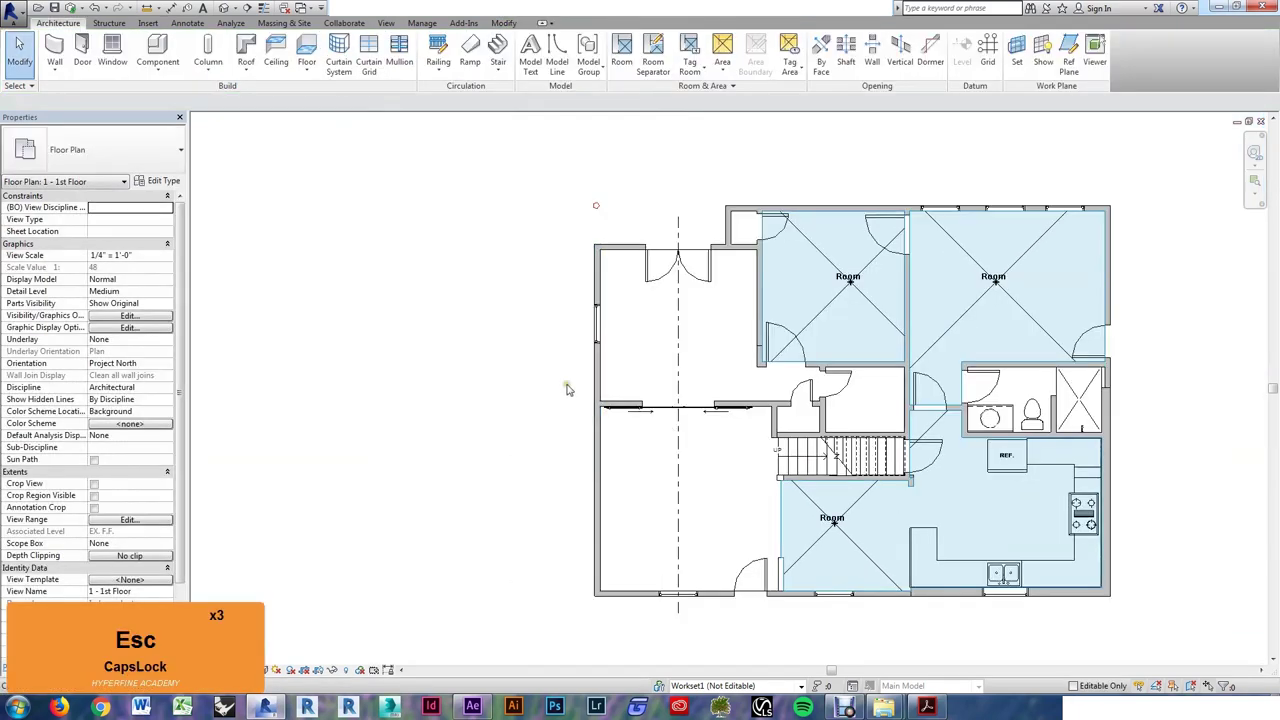
- Place another room in the lower-left area
key(r)
key(m)
click(646, 453)
key(Escape)
key(Escape)
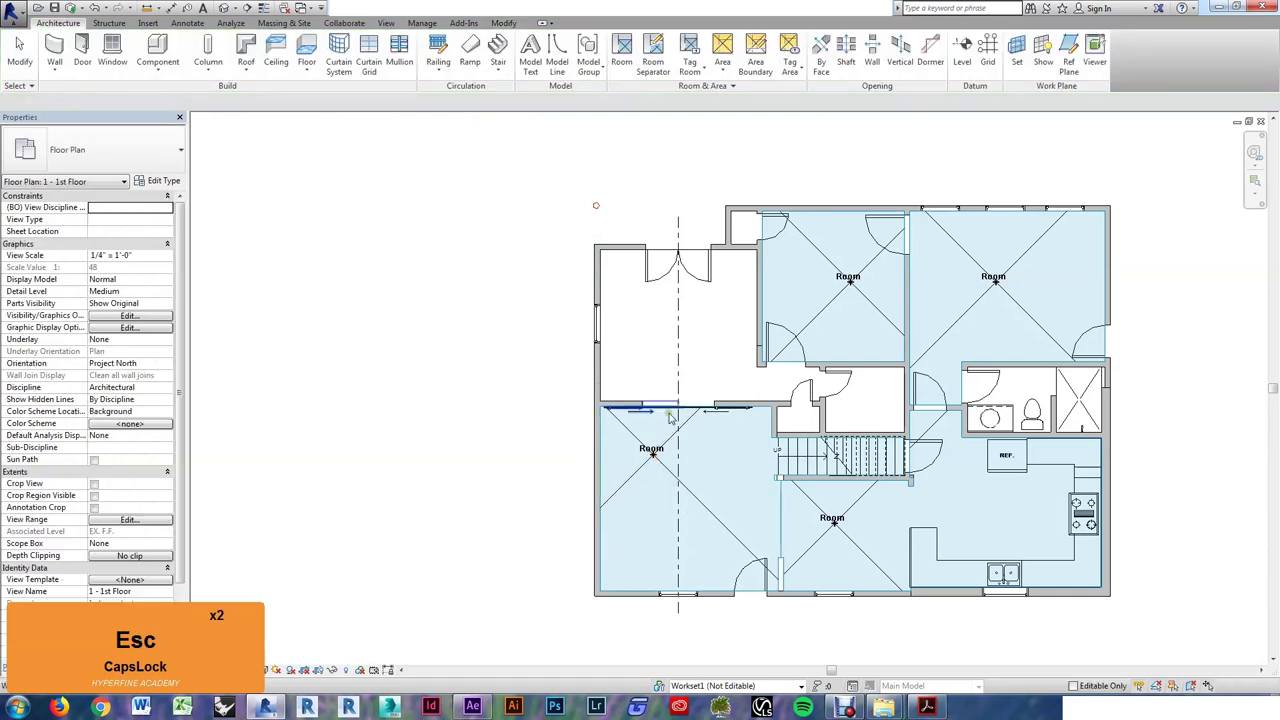
- Uncheck Room Bounding on the wall dividing the left-hand spaces
click(734, 407)
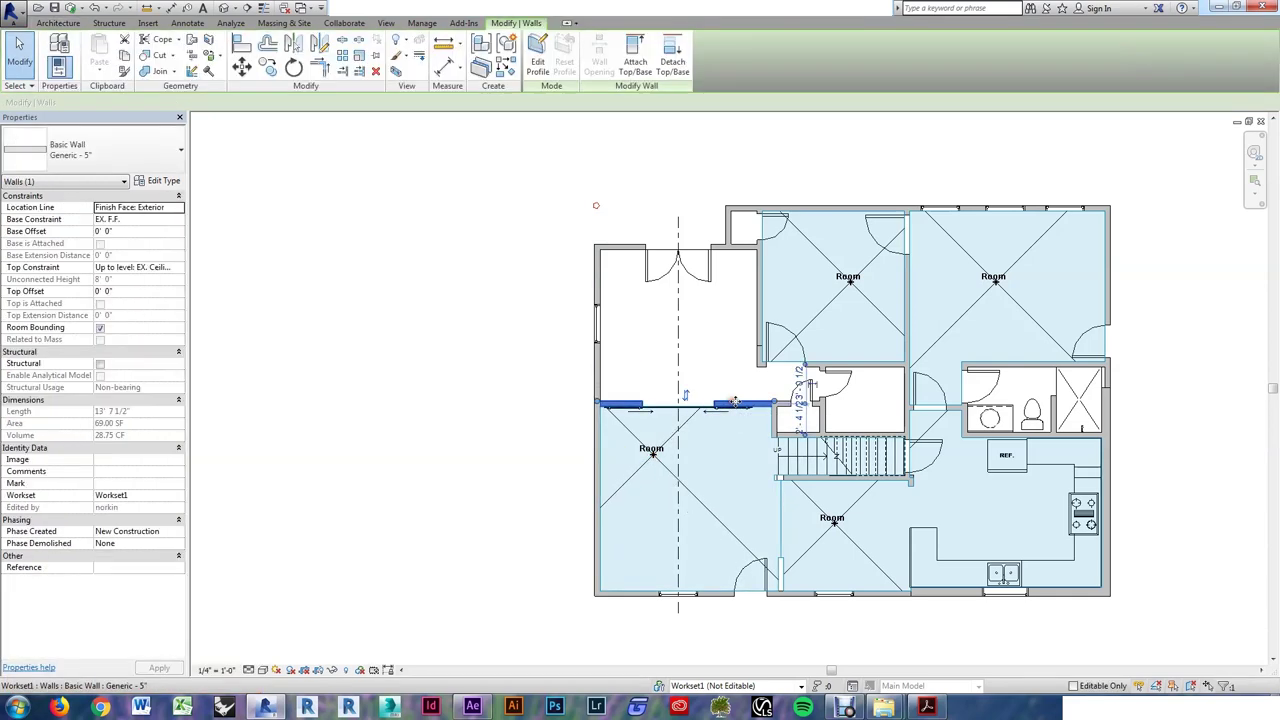
click(99, 330)
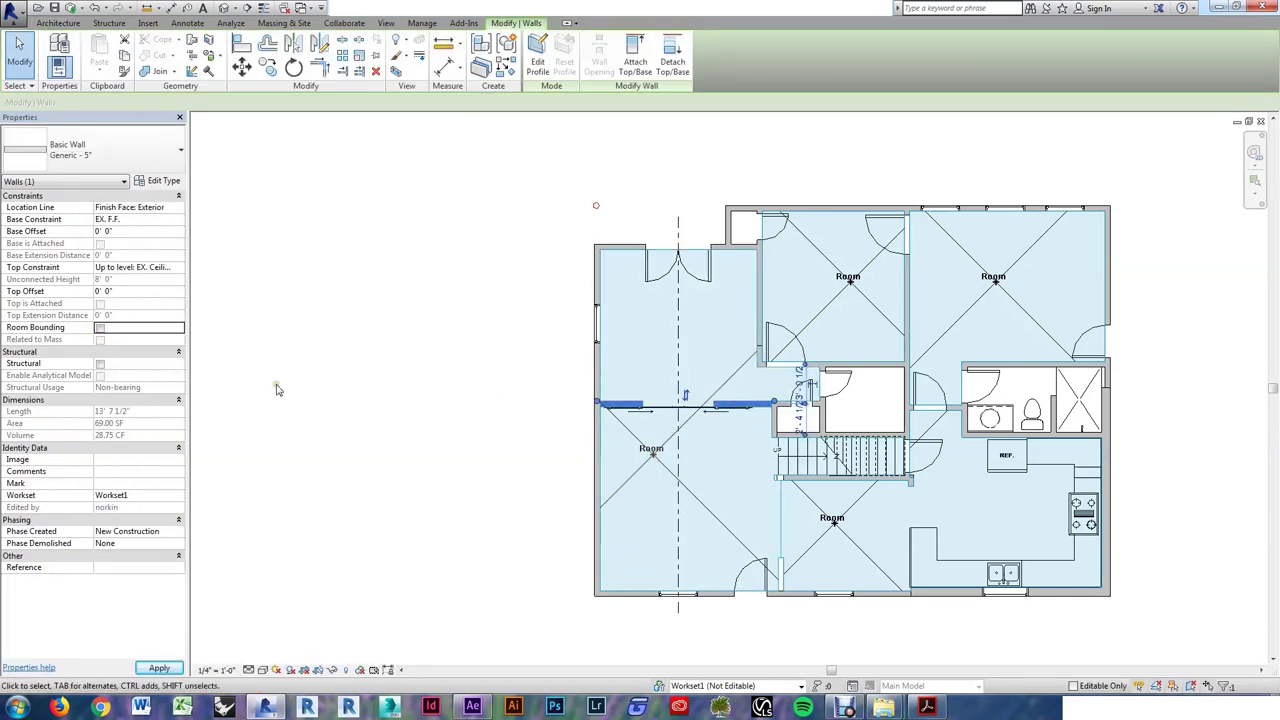
key(Escape)
scroll(912, 228, up, 3)
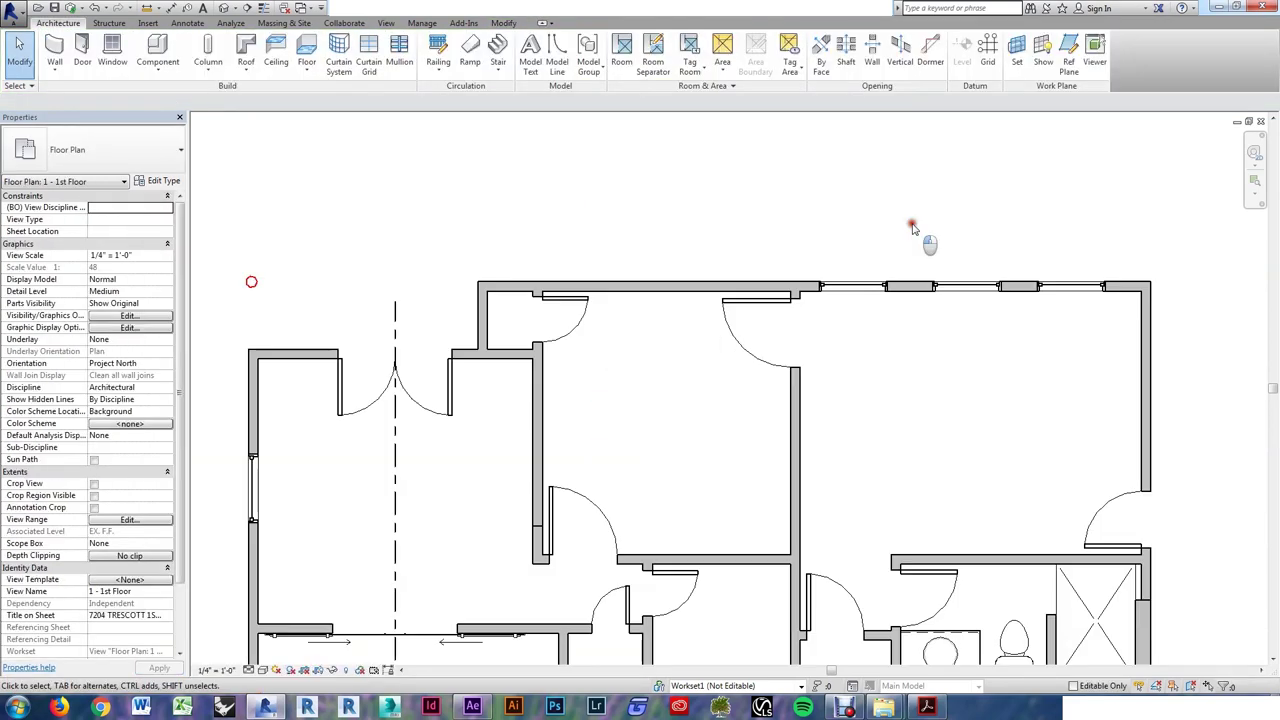
- Rotate the top exterior wall 5 degrees with RO, centred on its outer right corner
click(697, 288)
key(r)
key(o)
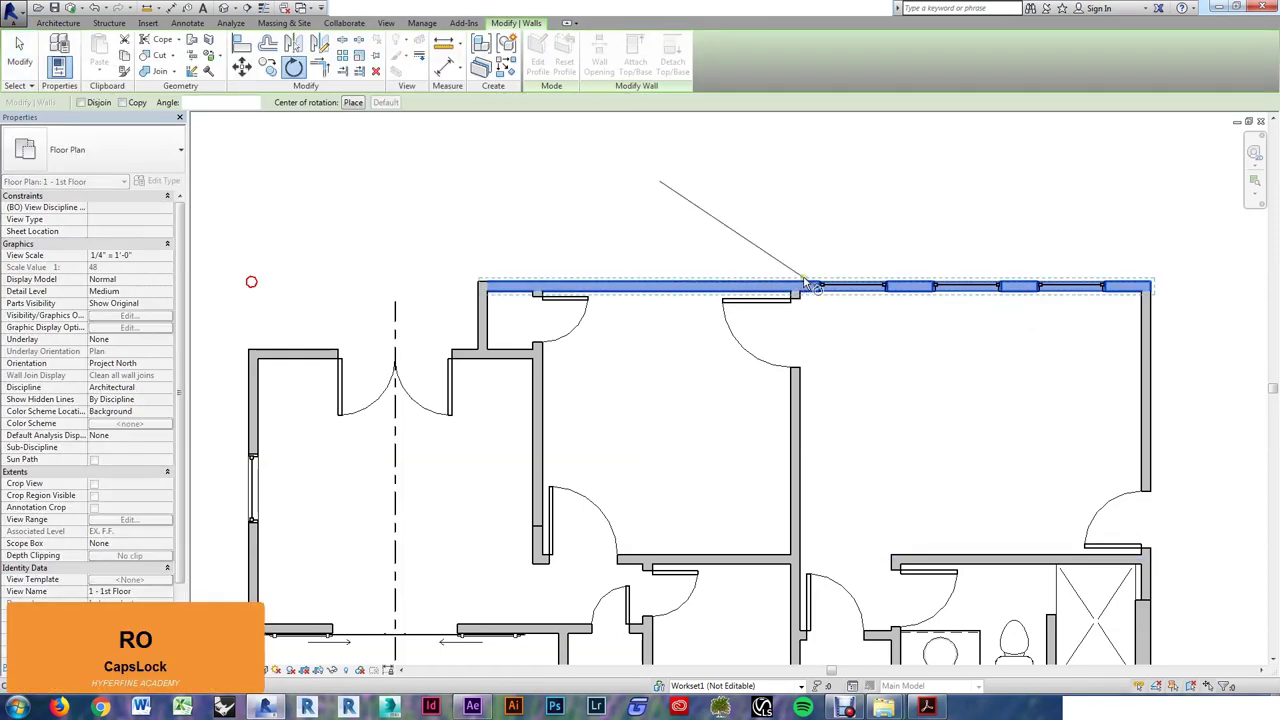
scroll(805, 282, up, 3)
drag(826, 282, 771, 309)
scroll(1106, 343, down, 3)
scroll(1215, 293, up, 3)
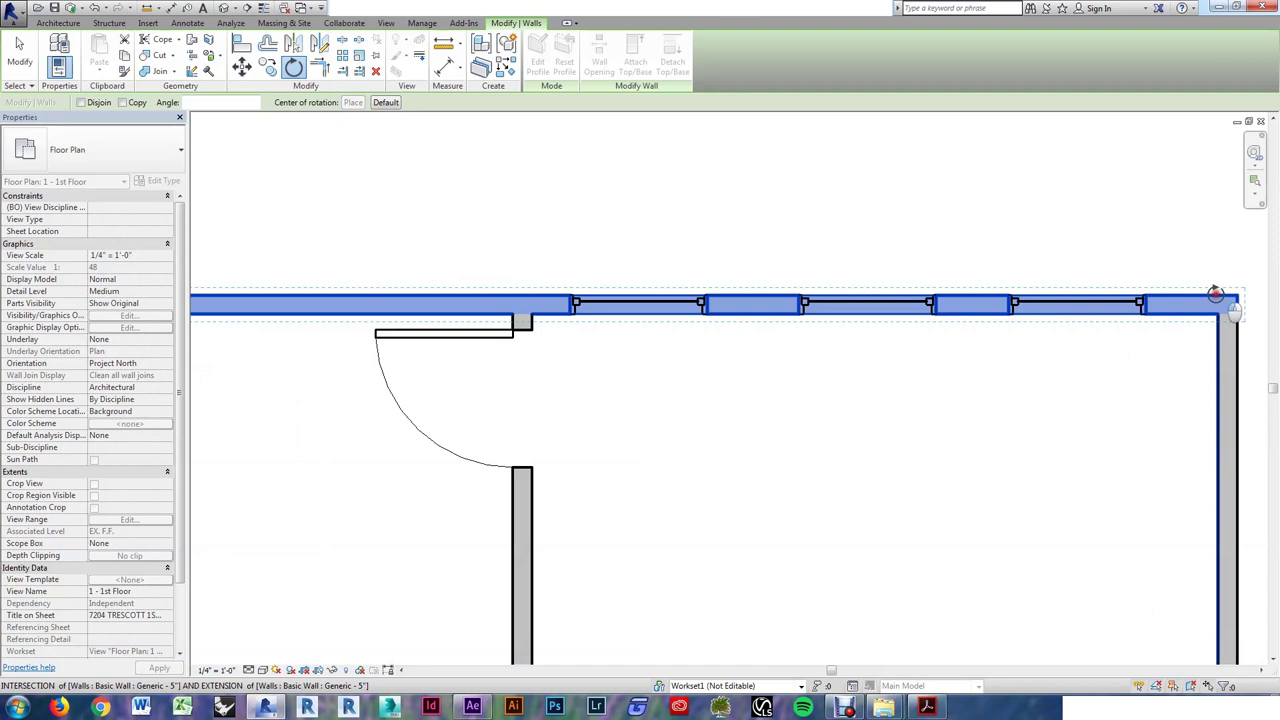
drag(1215, 293, 1237, 297)
scroll(1166, 280, down, 2)
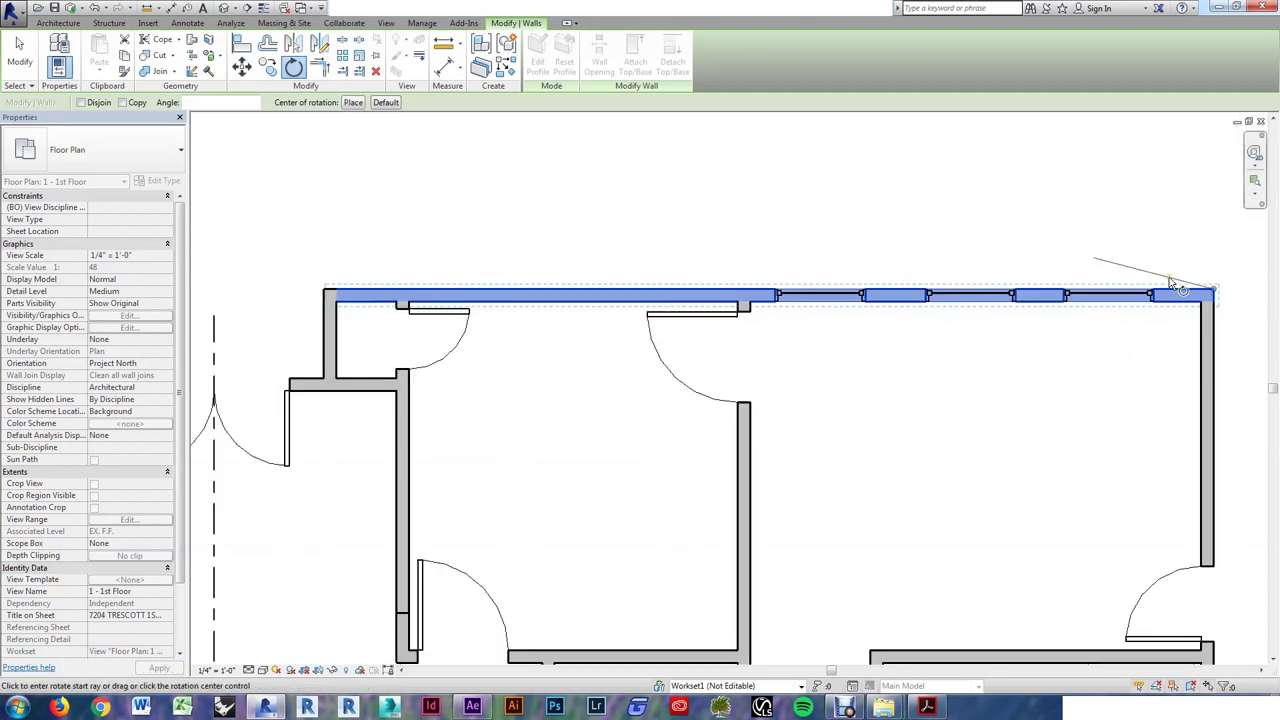
click(689, 281)
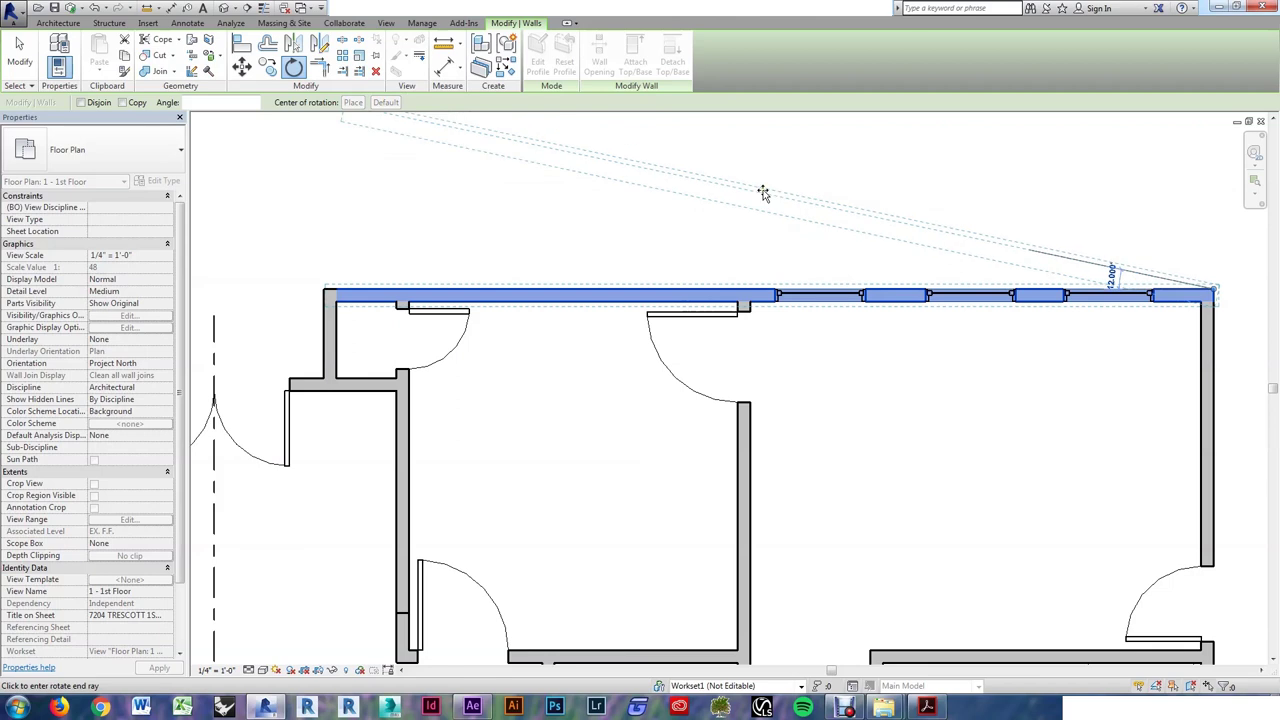
text(5)
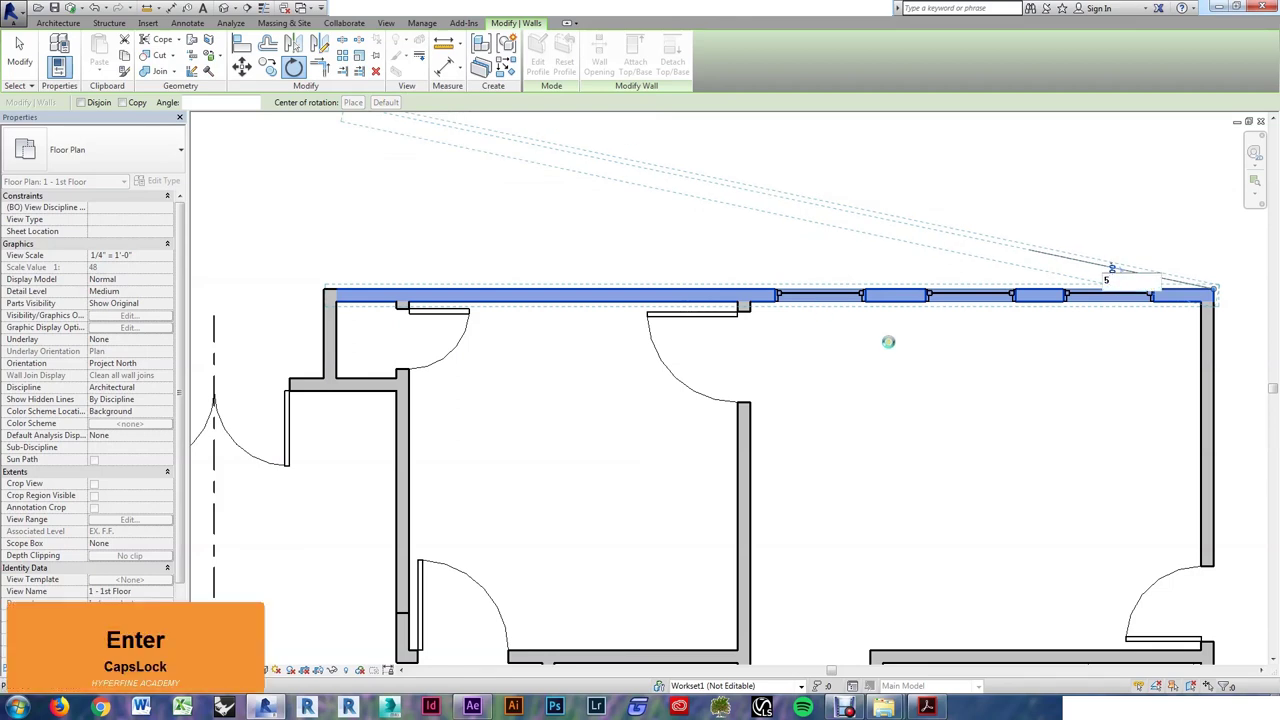
click(1086, 429)
- Place room tags on the two offices and the kitchen
key(r)
key(t)
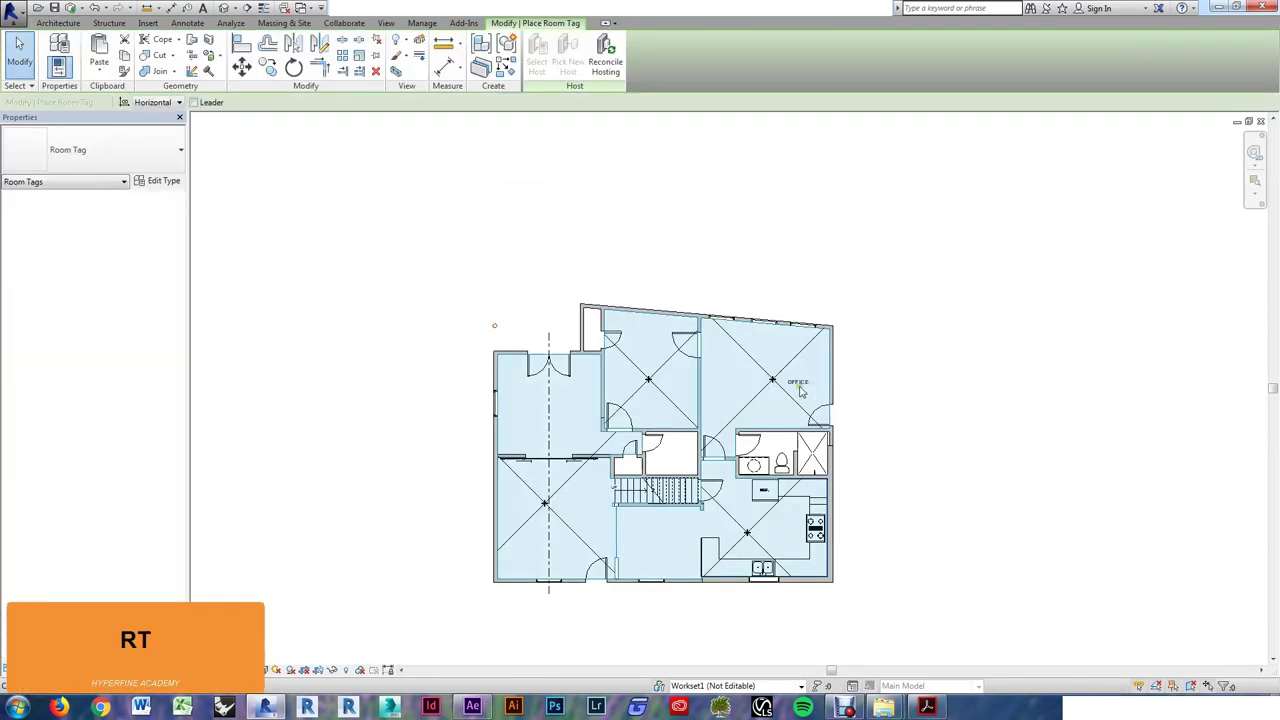
click(772, 383)
click(650, 378)
click(730, 519)
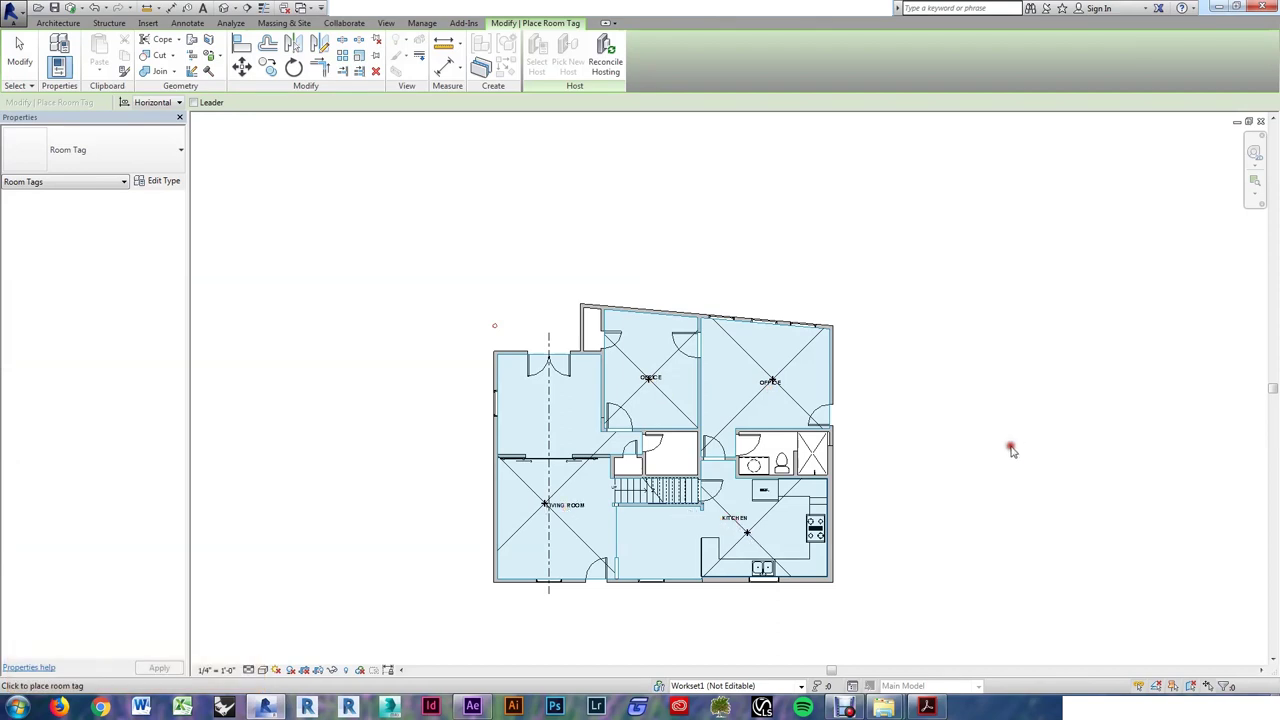
key(Escape)
key(Escape)
- Select all doors of the top-right office door's type with SA, then clear the selection
scroll(696, 507, up, 3)
click(957, 347)
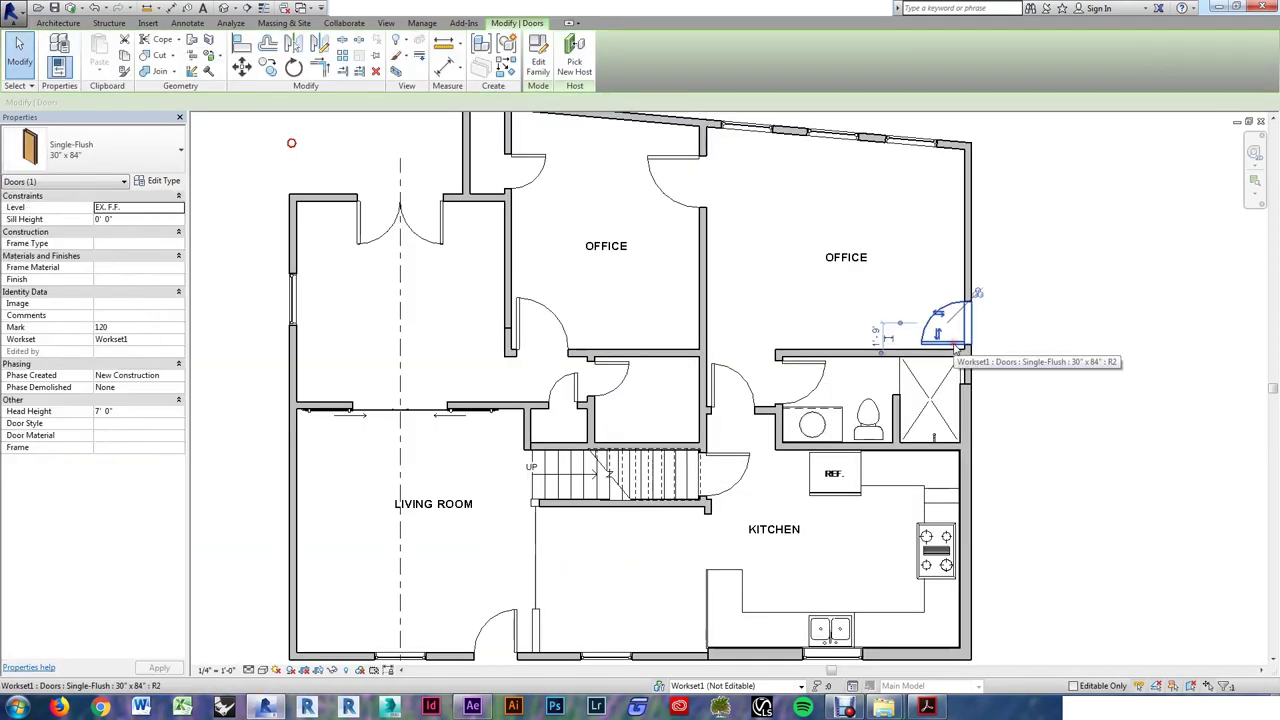
key(s)
key(a)
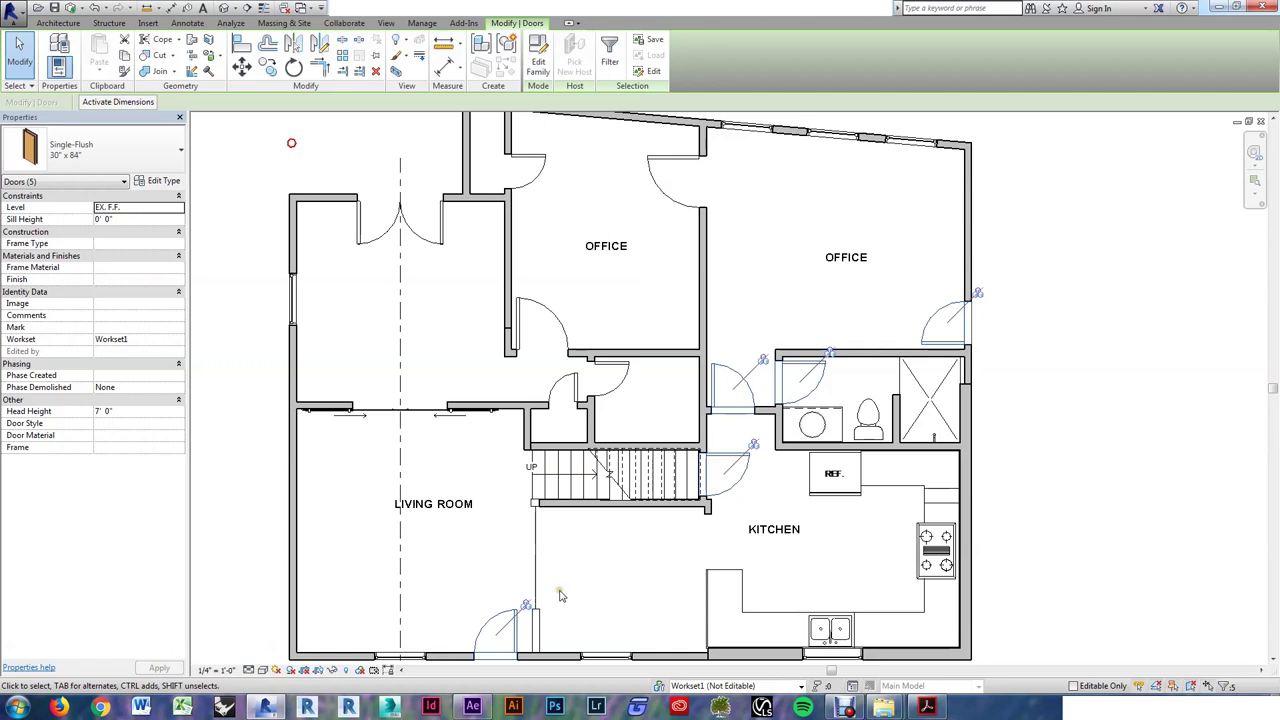
click(436, 150)
- Zoom to fit, draw a vertical section line through the living room, and open Section 3
key(z)
key(f)
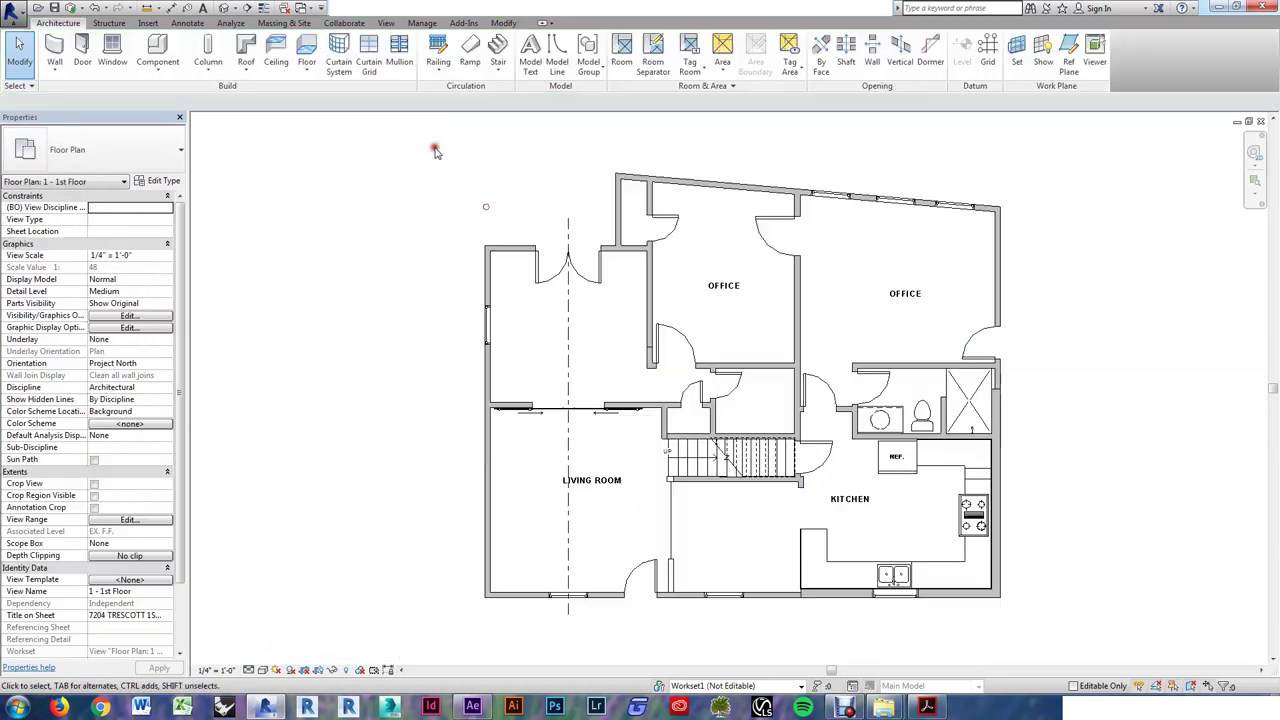
key(s)
key(e)
click(551, 186)
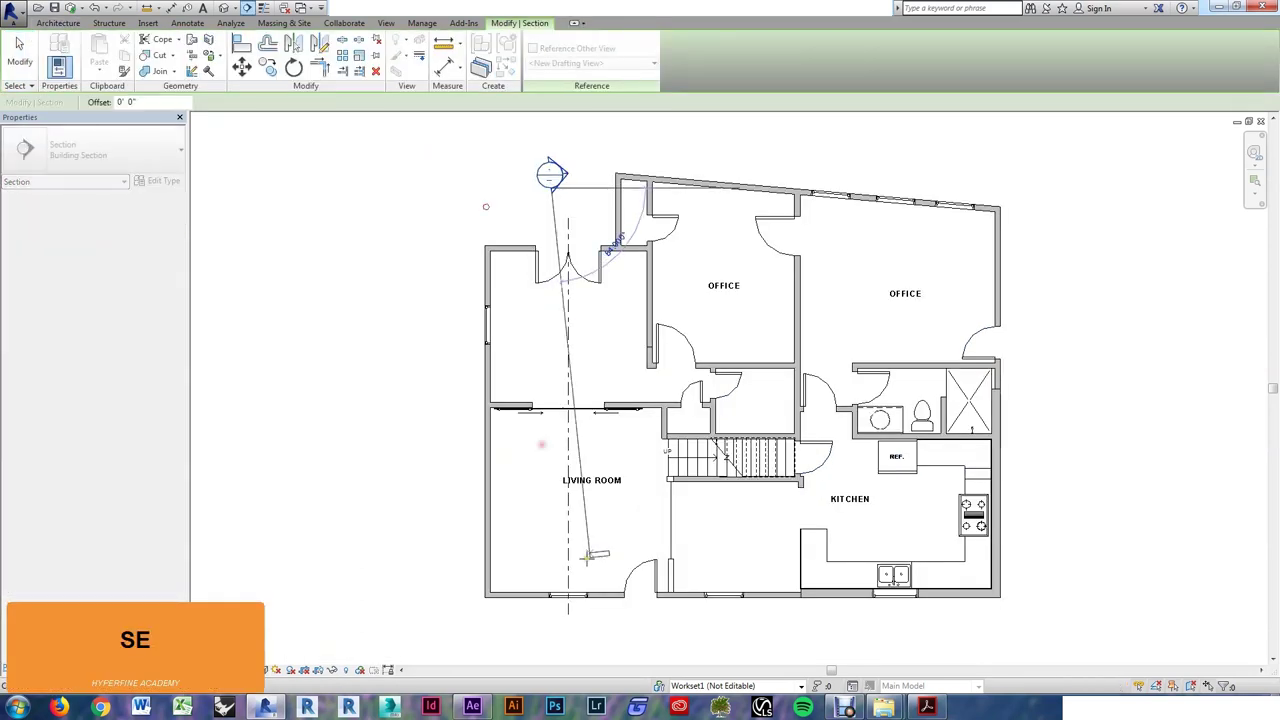
click(556, 648)
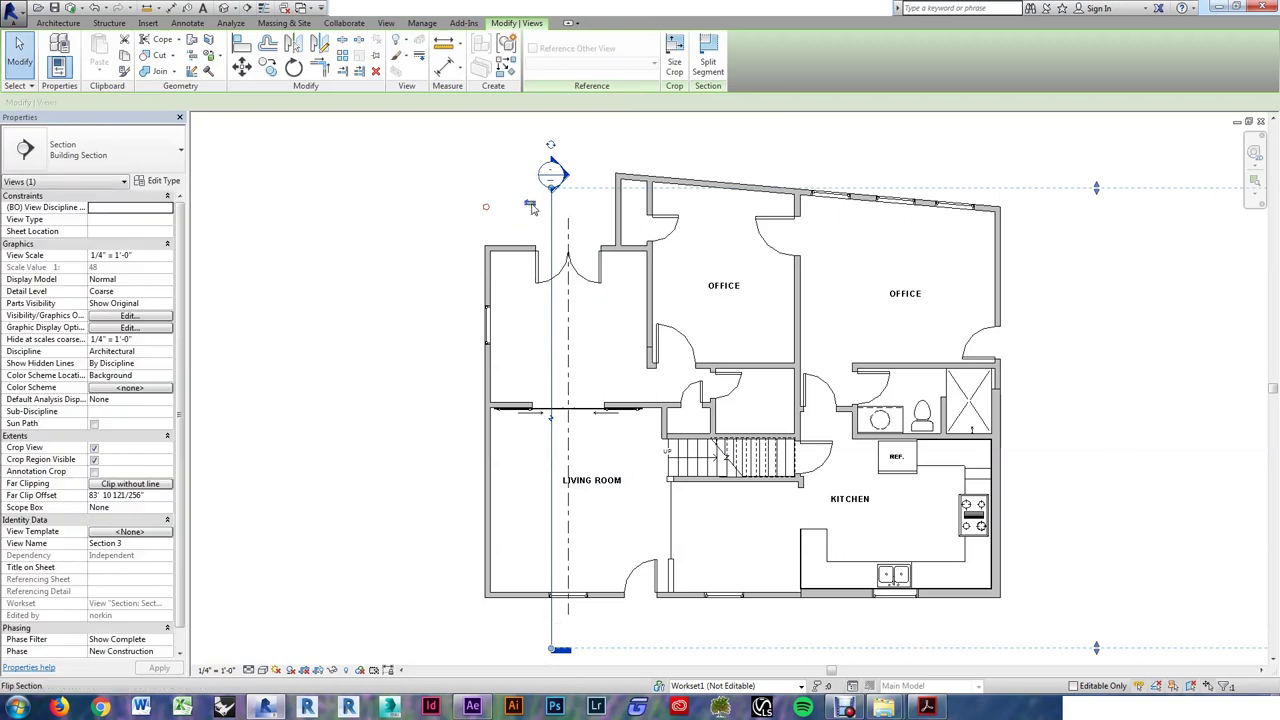
key(Escape)
key(Escape)
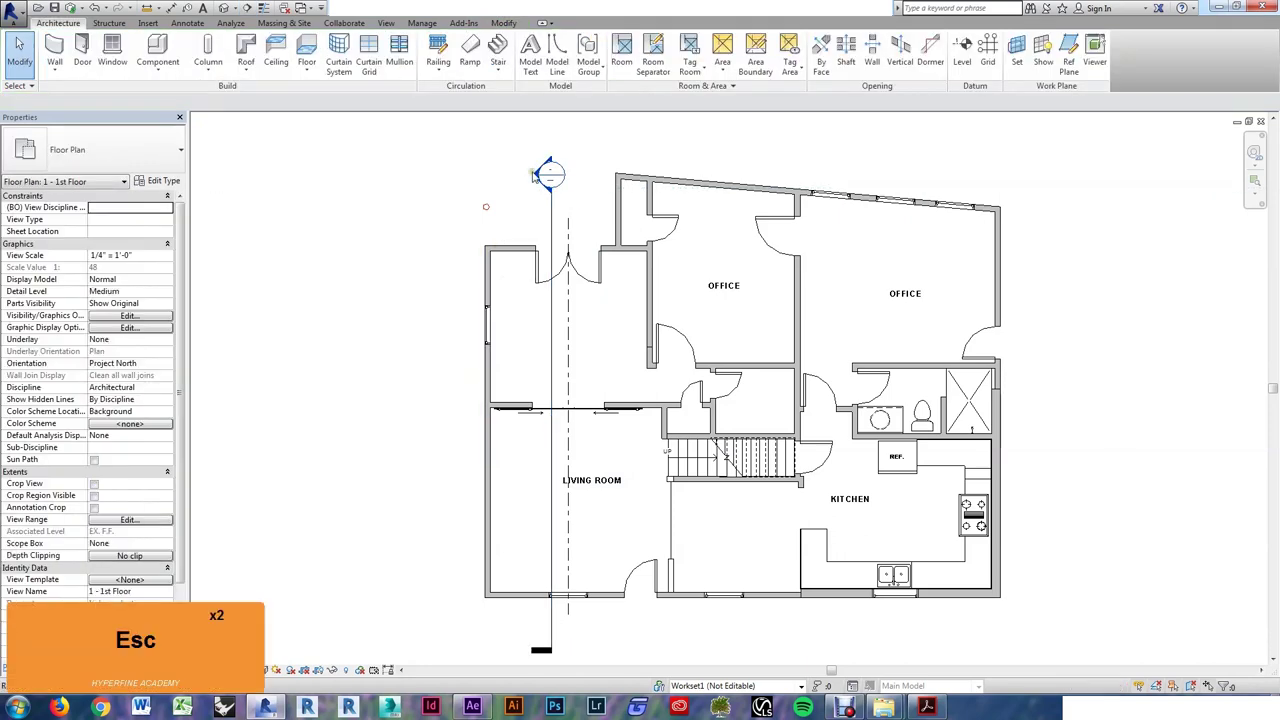
double_click(548, 174)
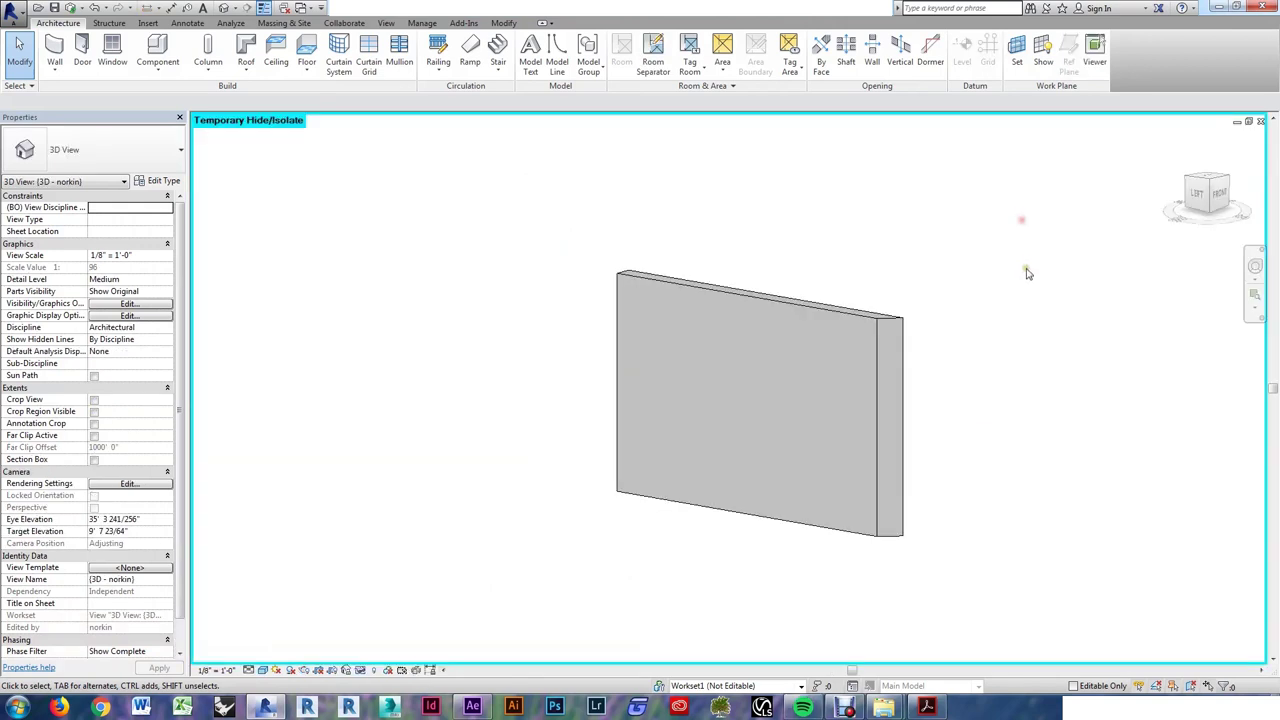
- Split the wall face with a horizontal line from its left edge to its right edge
key(s)
key(f)
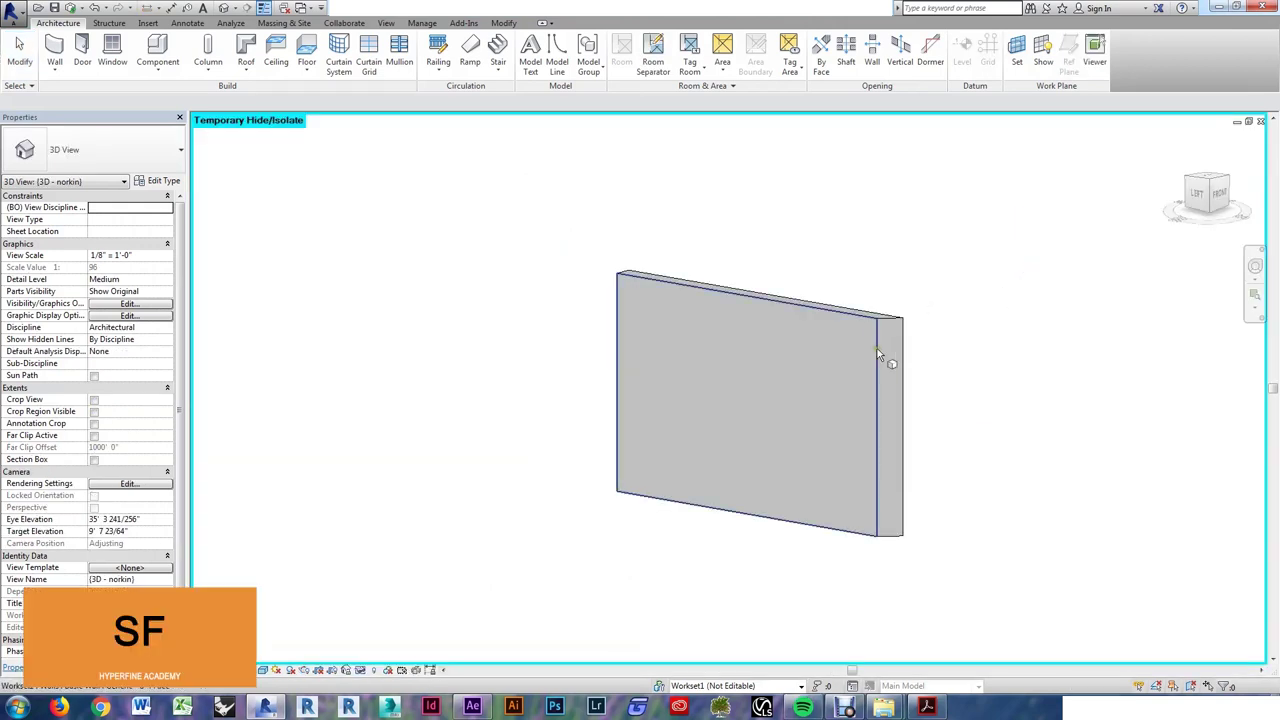
click(878, 352)
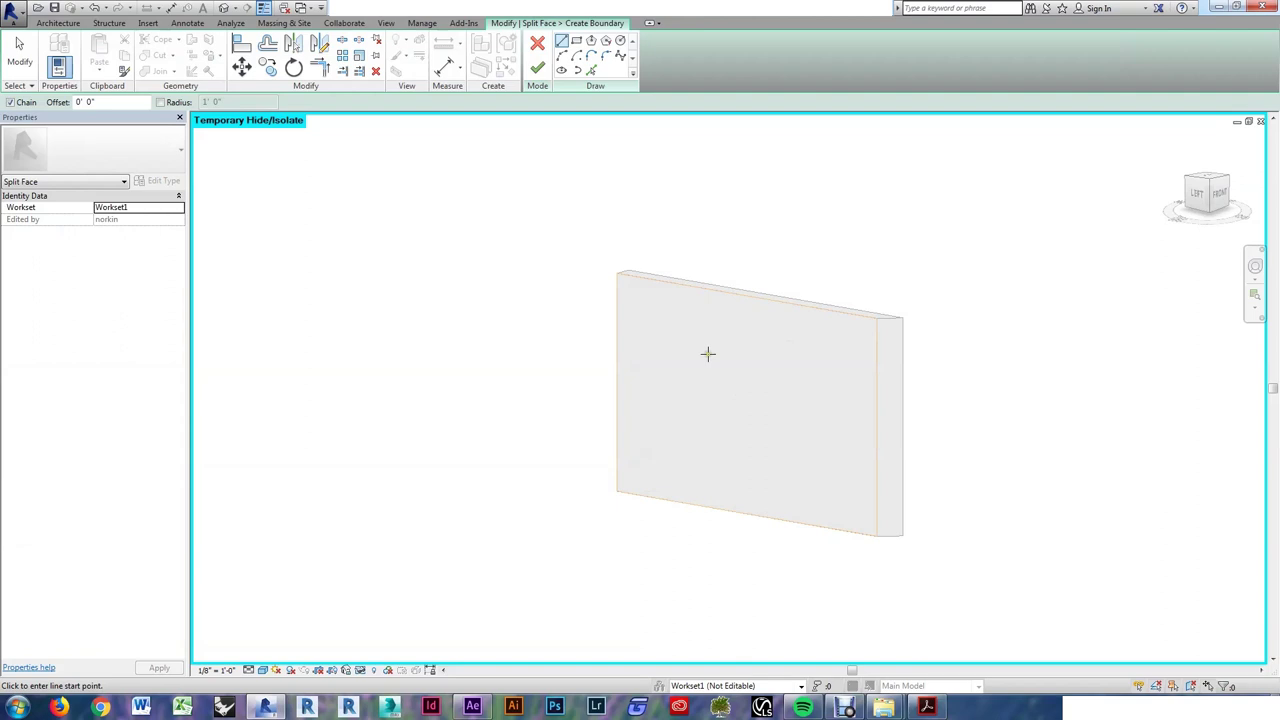
click(615, 368)
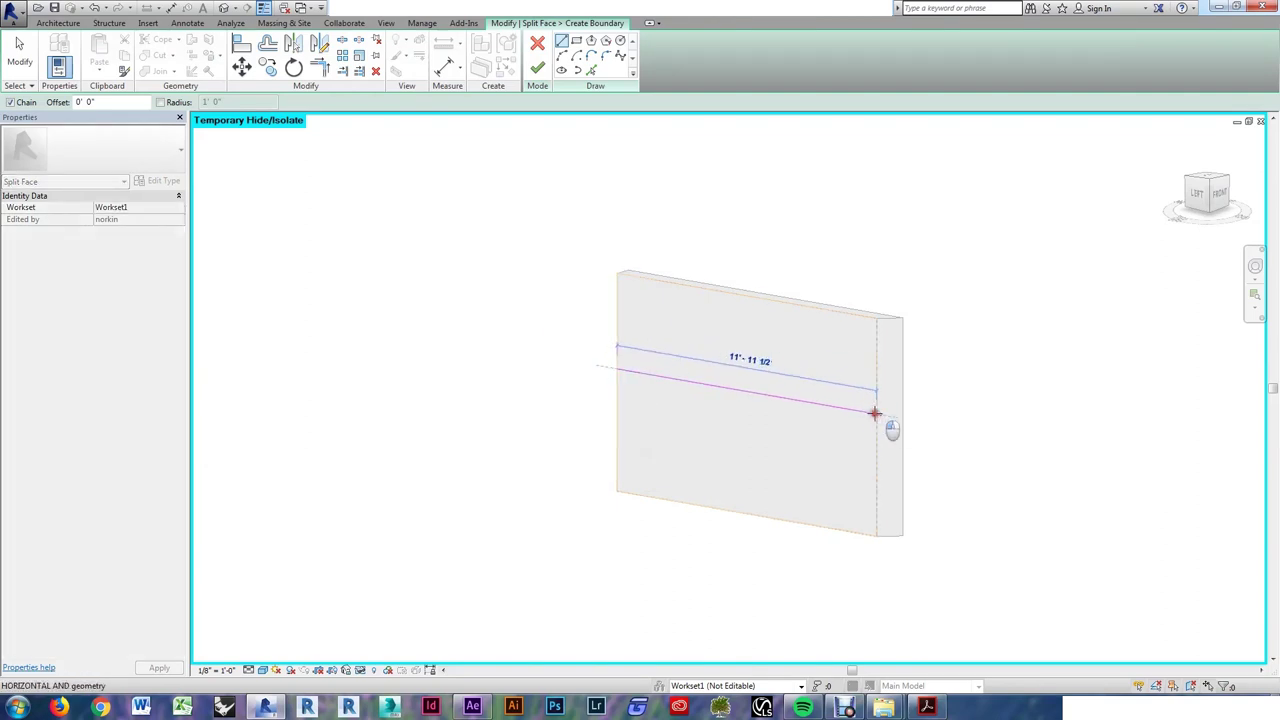
click(875, 412)
key(Escape)
key(Escape)
click(537, 68)
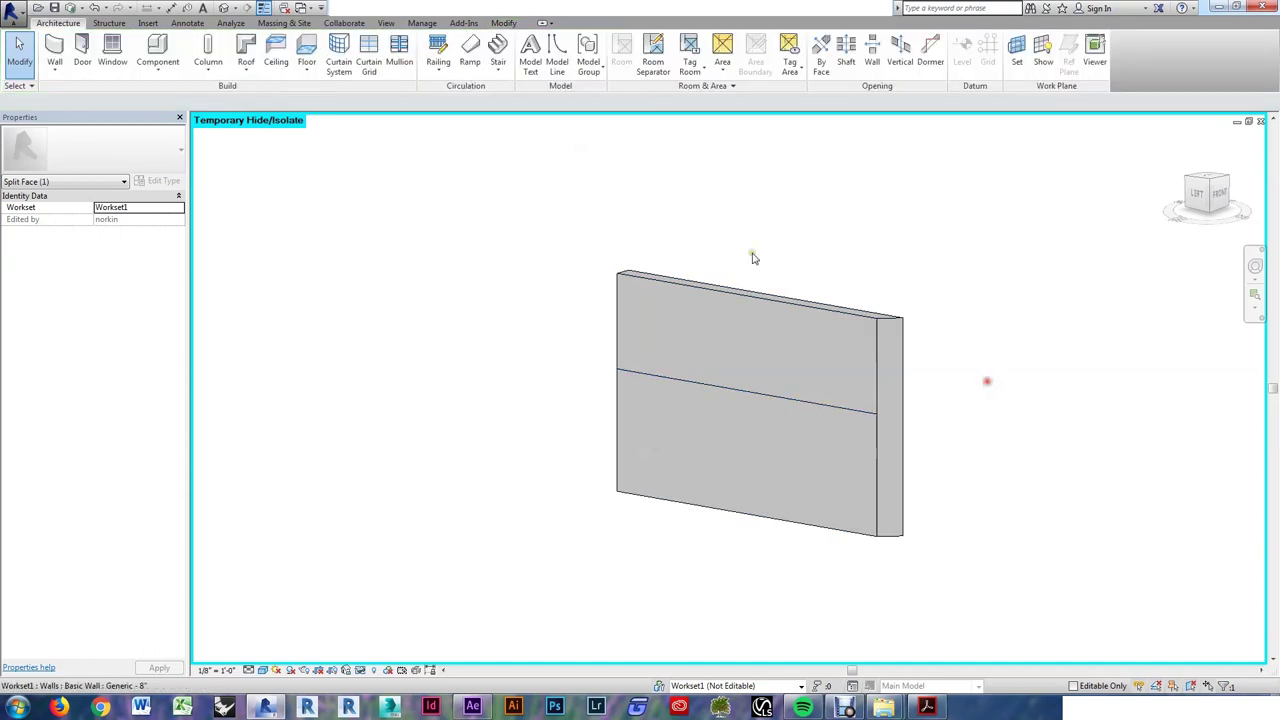
- Paint the wall's lower face with Carpet (1)
key(p)
key(t)
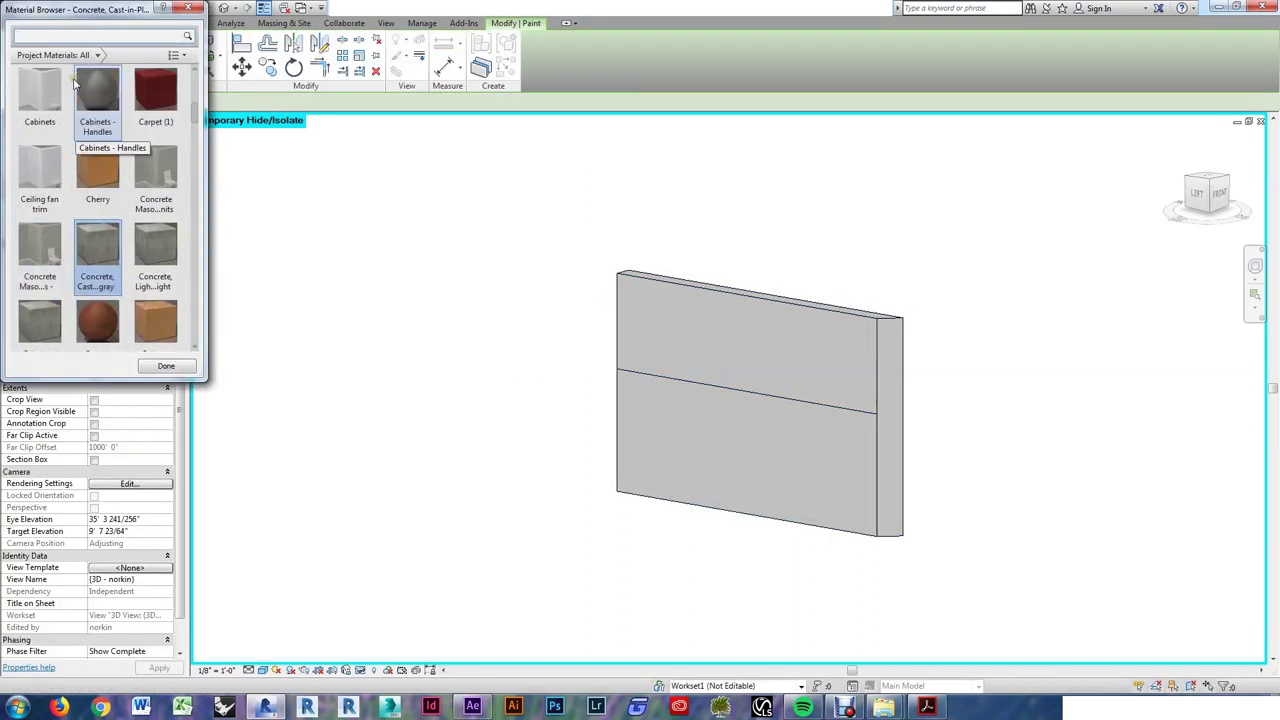
click(155, 95)
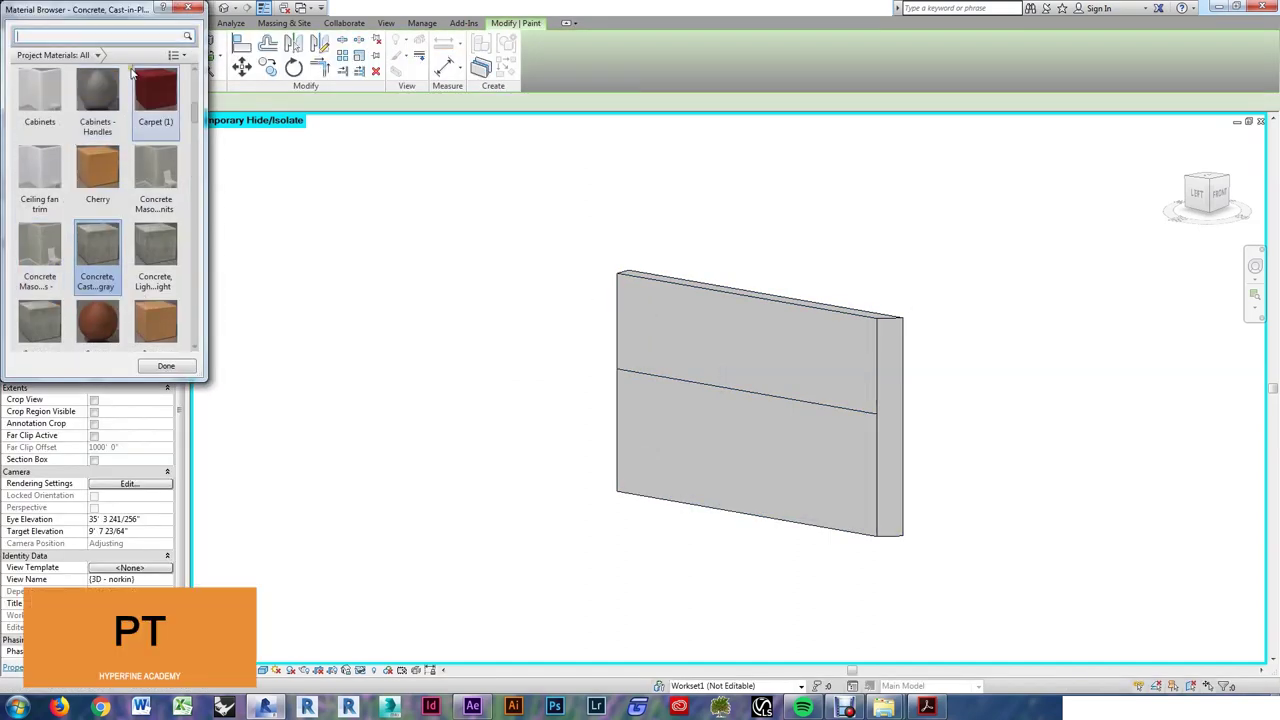
click(658, 400)
key(Escape)
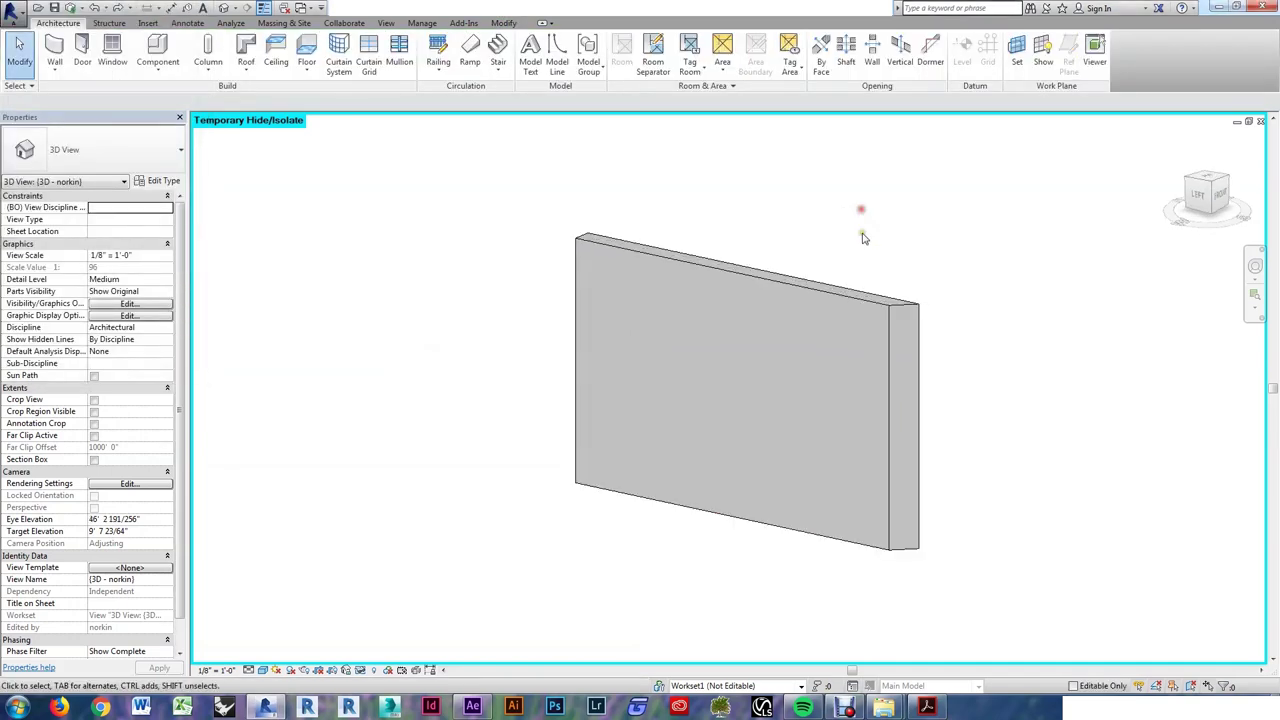
- Split the wall into pieces with SL and delete its middle segment
key(s)
key(l)
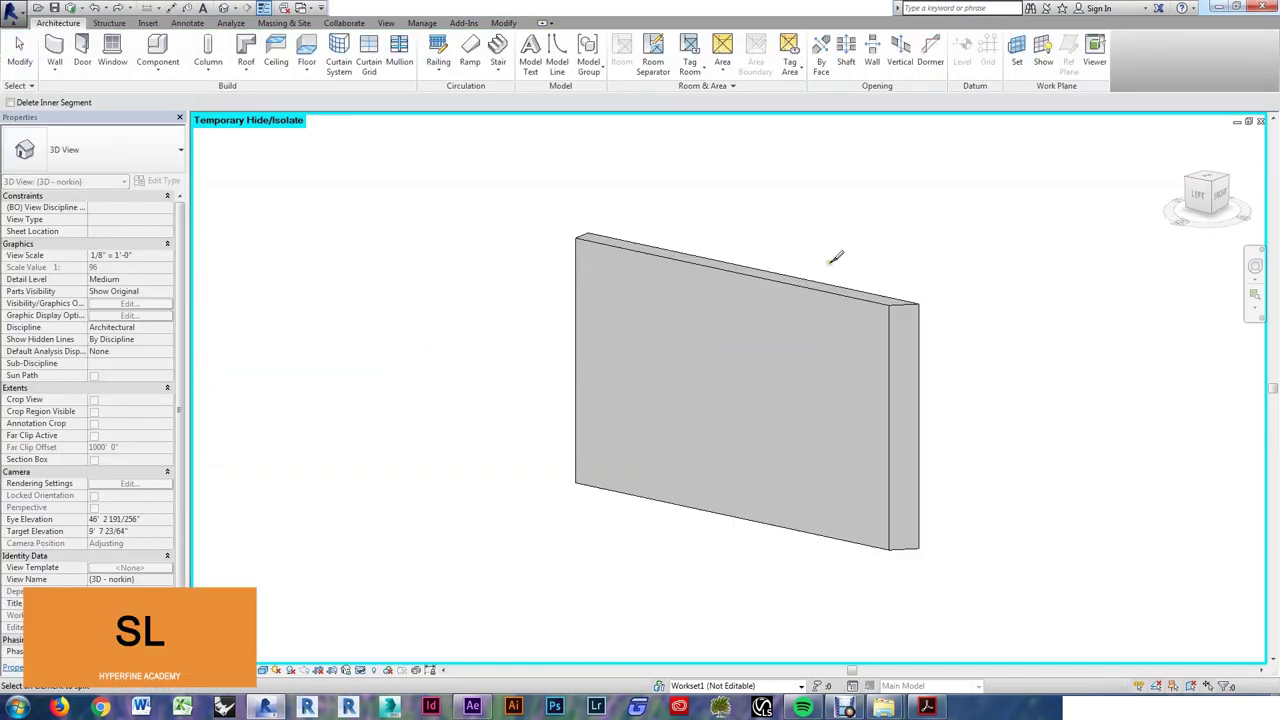
scroll(834, 255, up, 2)
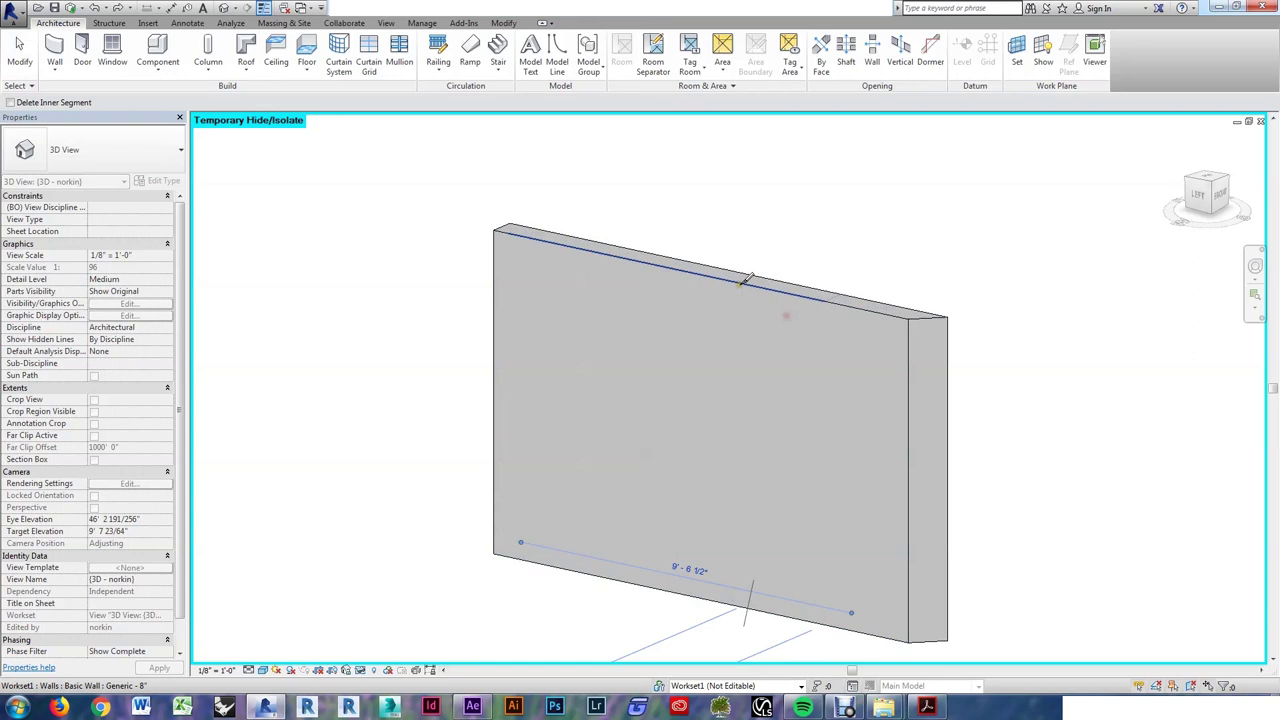
key(Escape)
click(797, 297)
key(Delete)
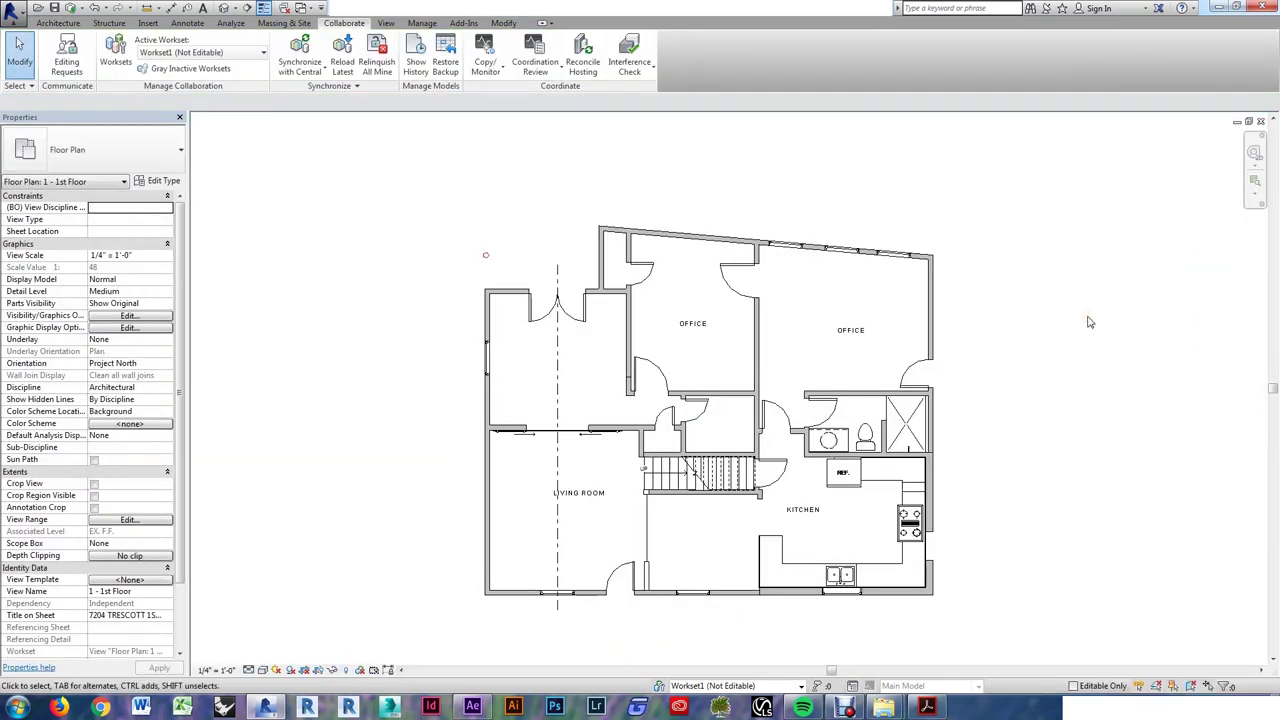
- Start Synchronize with Central with SS, relinquishing User-created Worksets after syncing
key(s)
key(s)
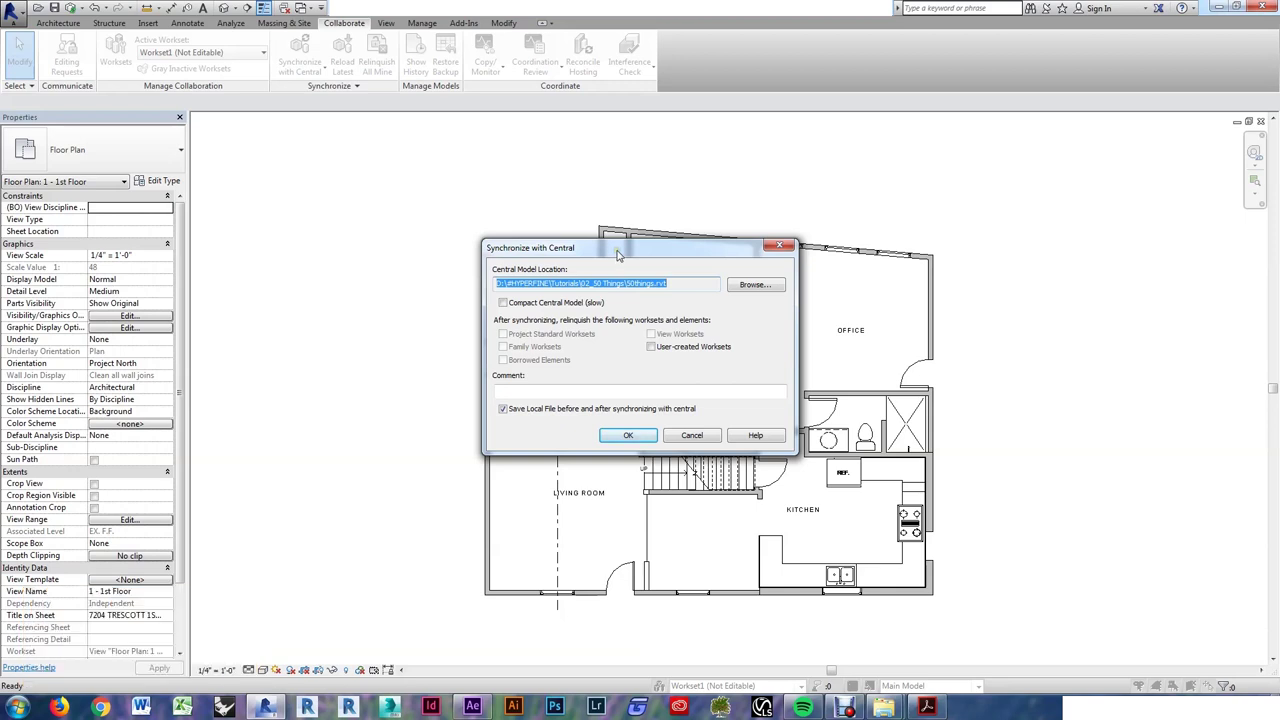
drag(617, 250, 551, 231)
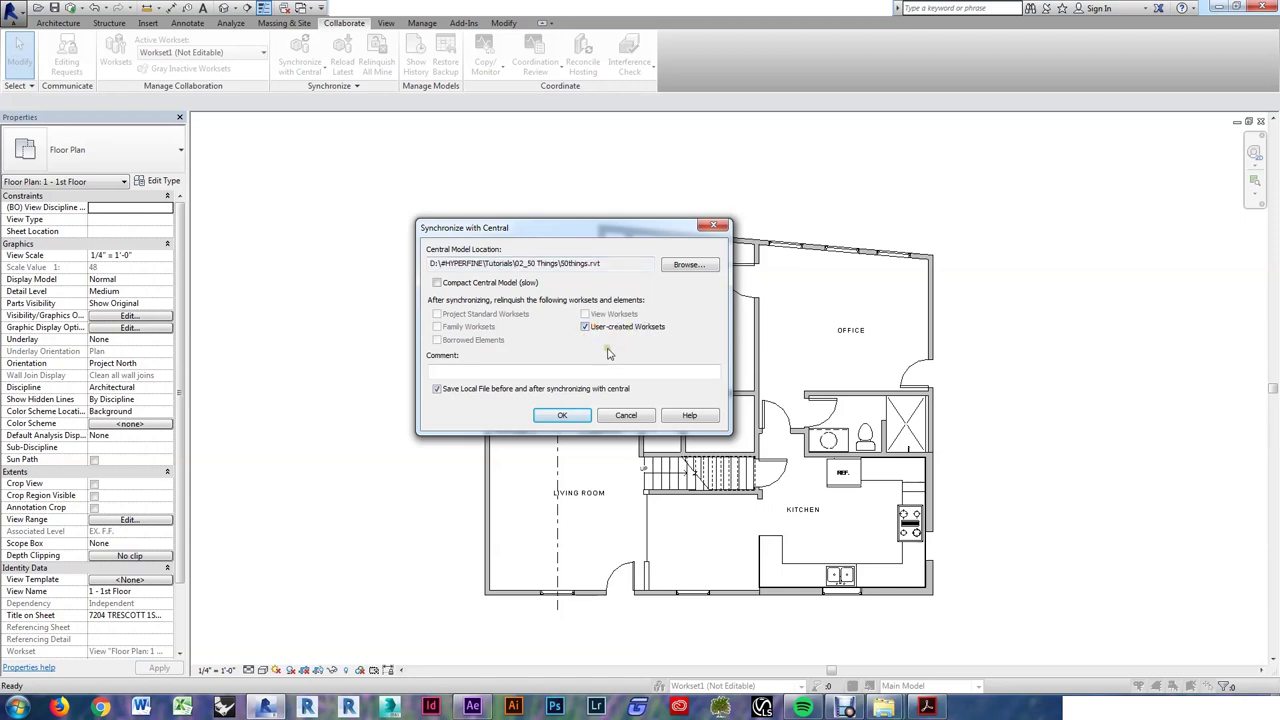
- Confirm the sync, then tag the right, middle and left top-wall windows with A tags
click(561, 416)
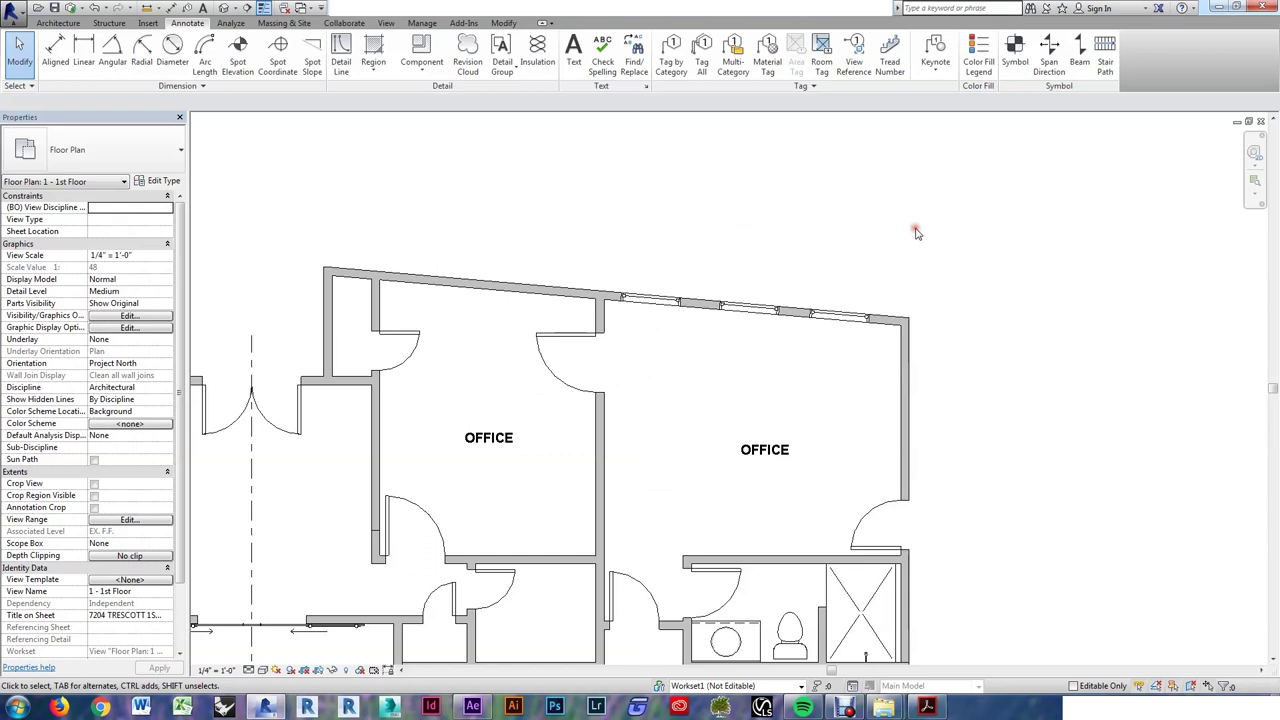
key(g)
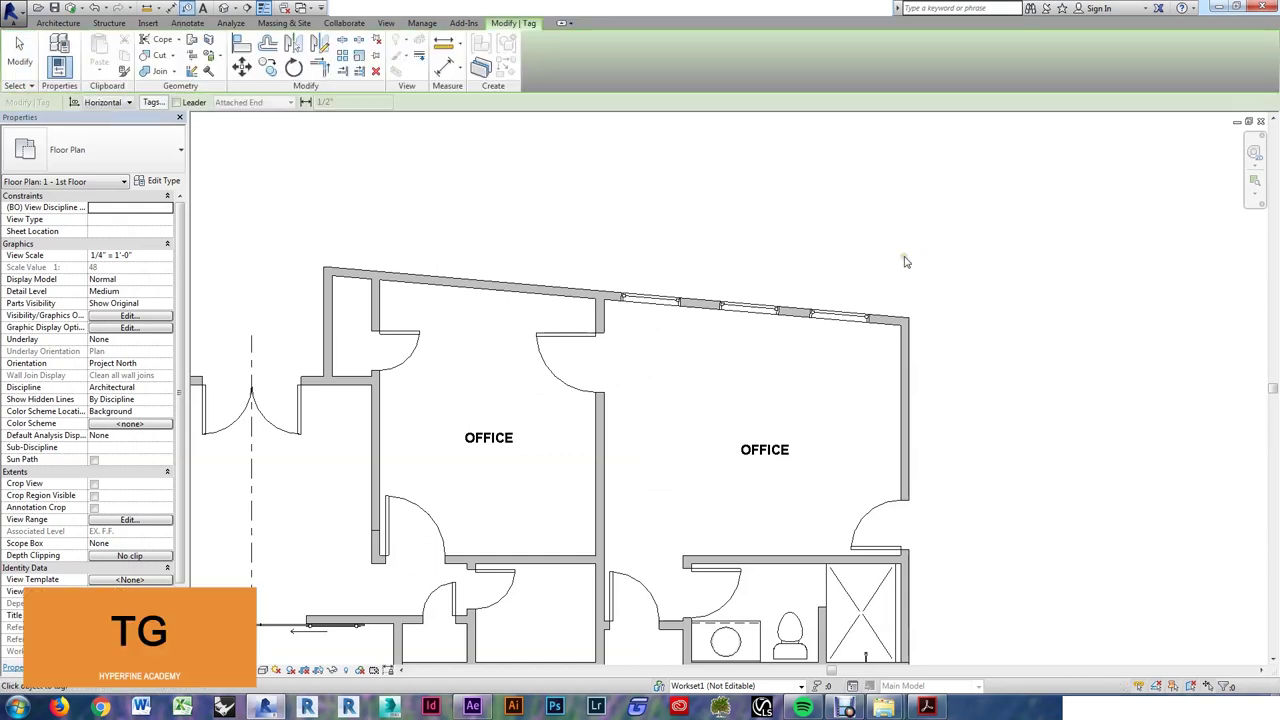
click(838, 316)
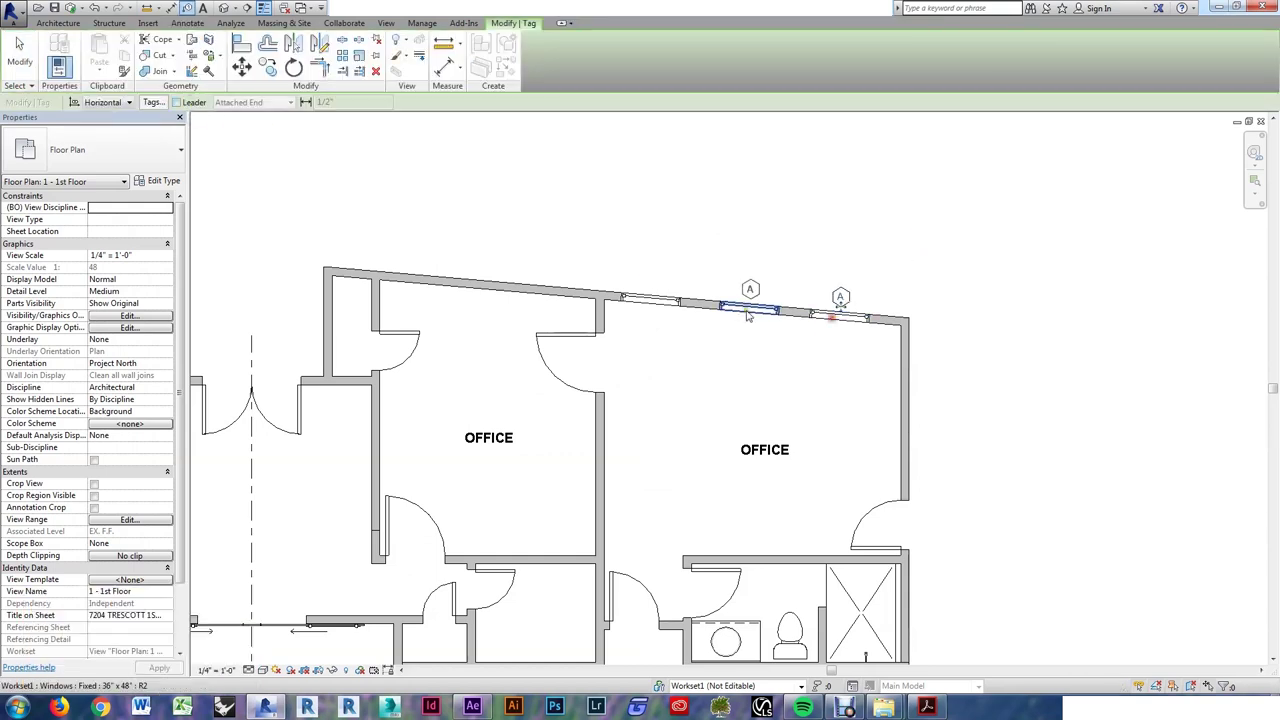
click(752, 313)
click(651, 304)
key(Escape)
key(Escape)
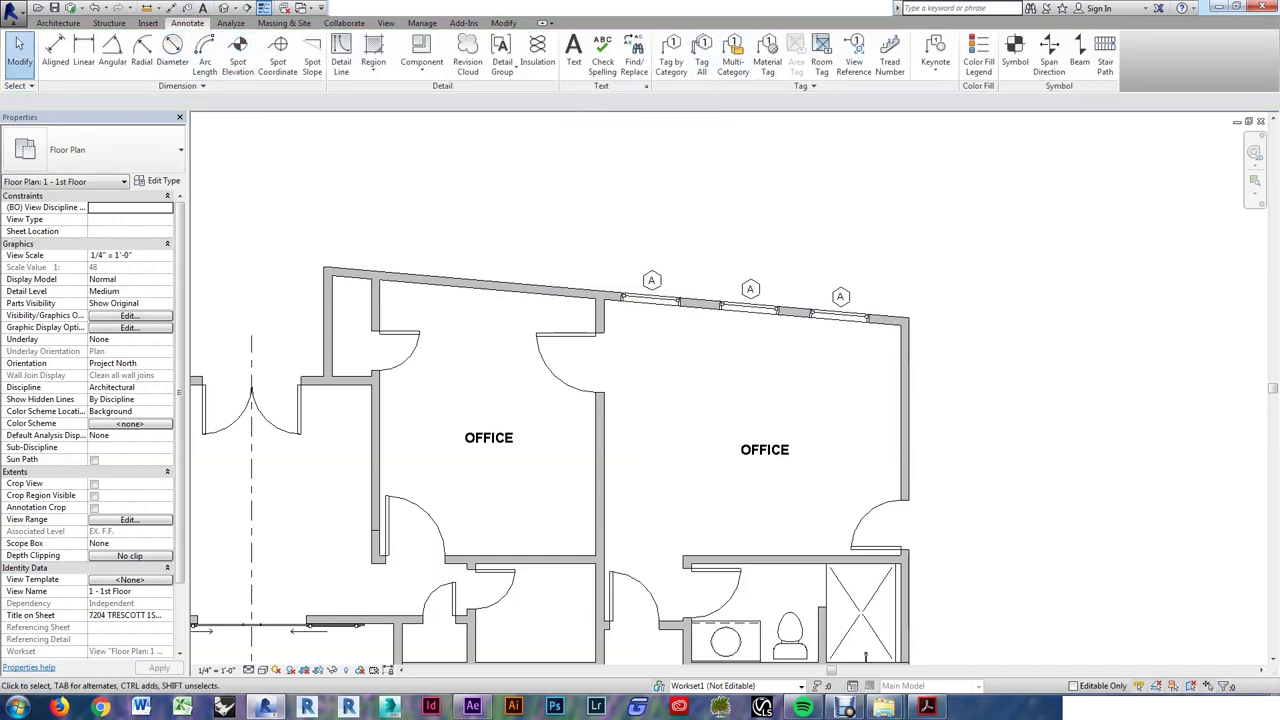
scroll(622, 238, up, 5)
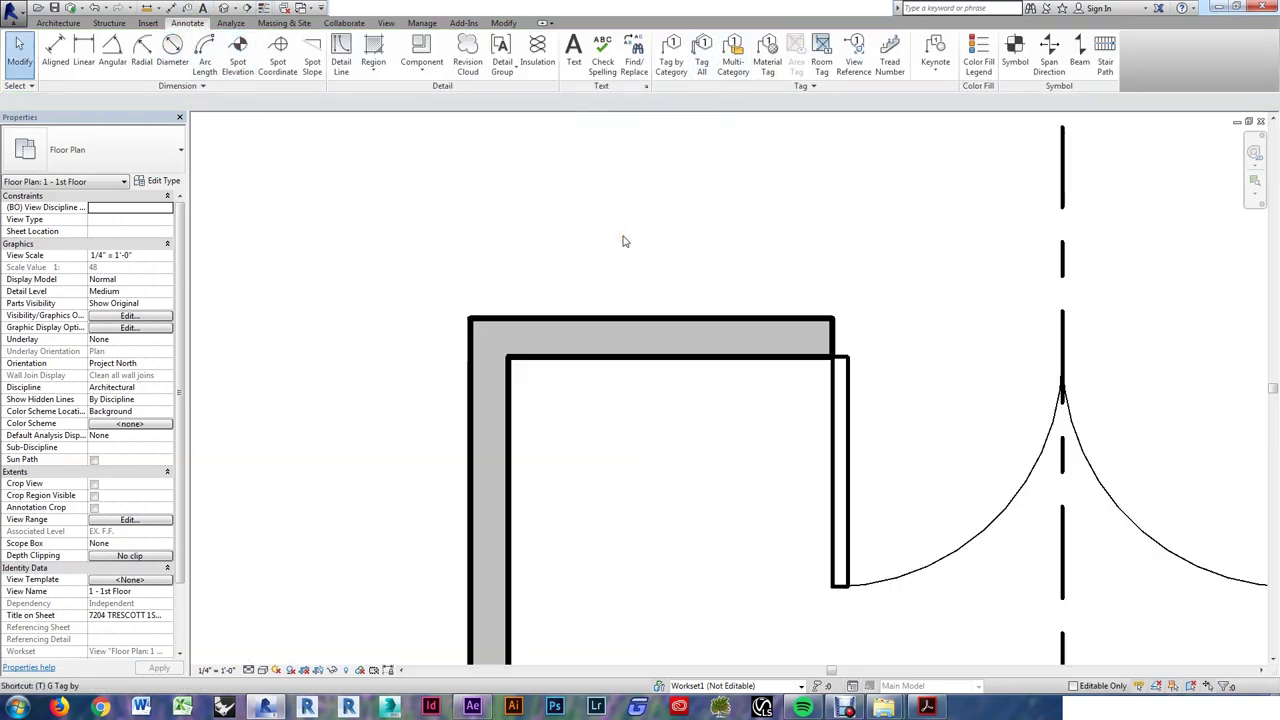
- Toggle Thin Lines with TL, leaving the plan shown in thin lines
key(t)
key(l)
key(t)
key(l)
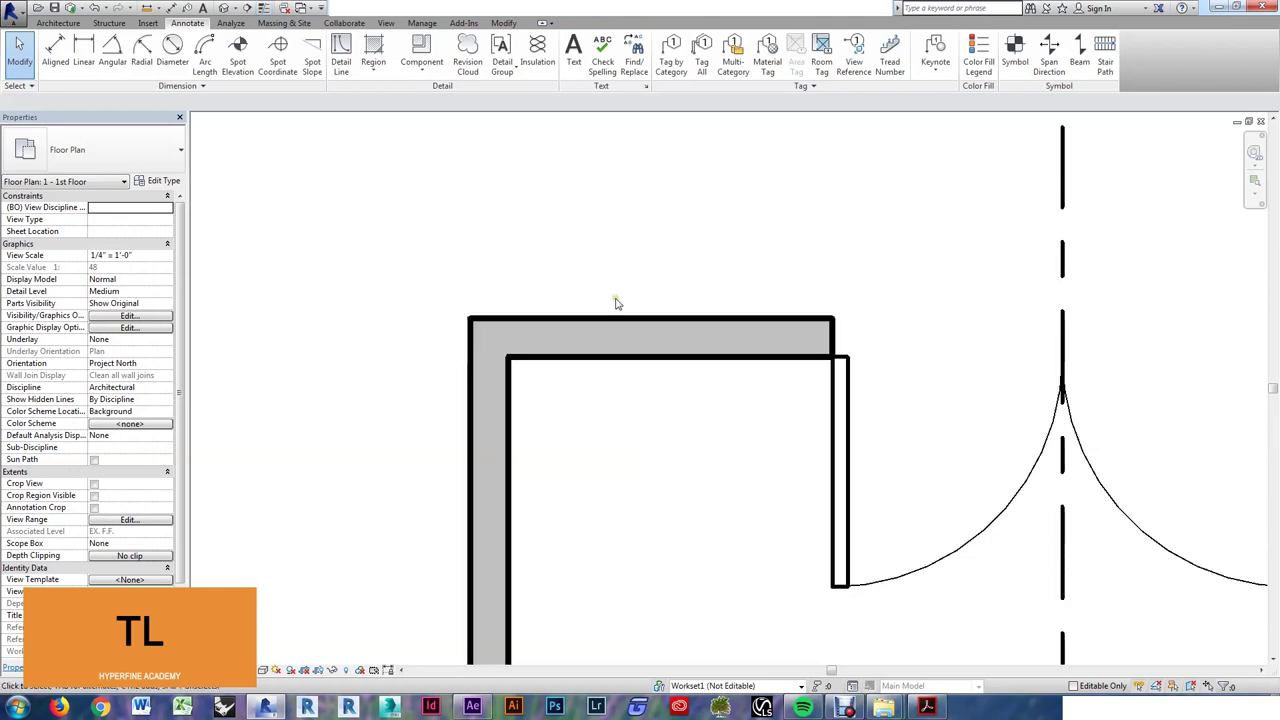
key(t)
key(l)
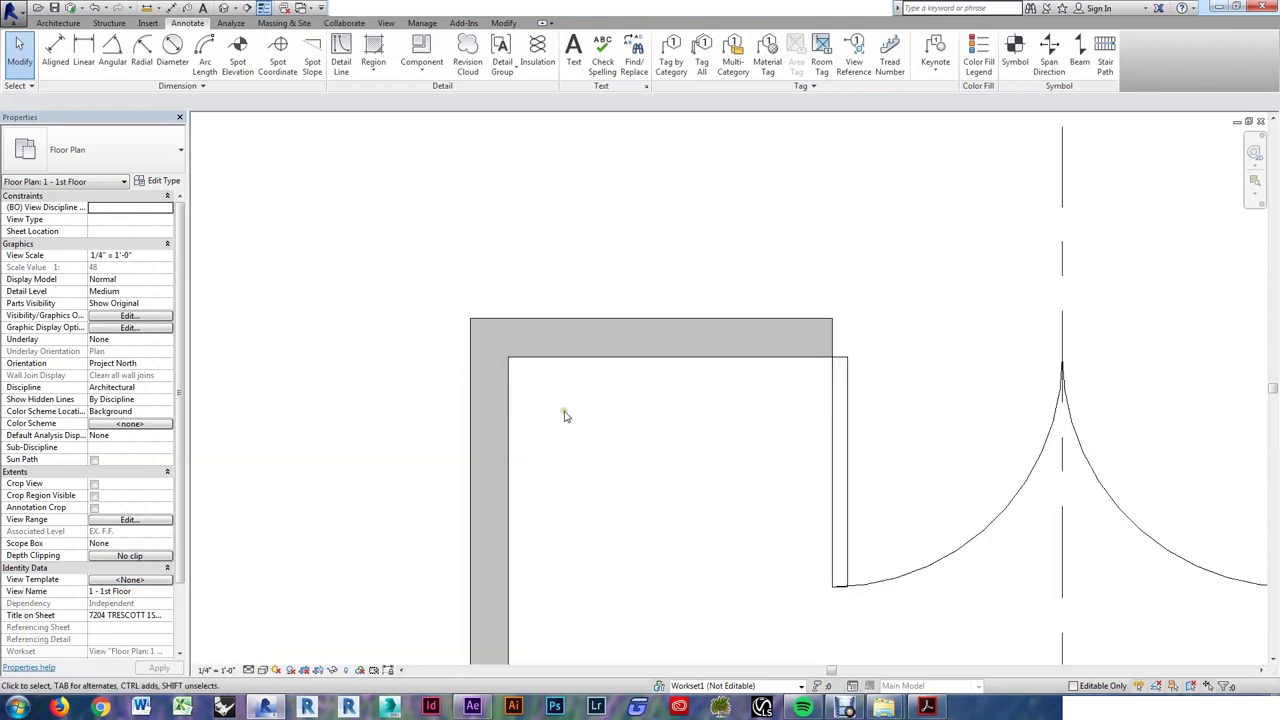
- Trim the top wall and the vertical wall into a corner
scroll(455, 477, down, 3)
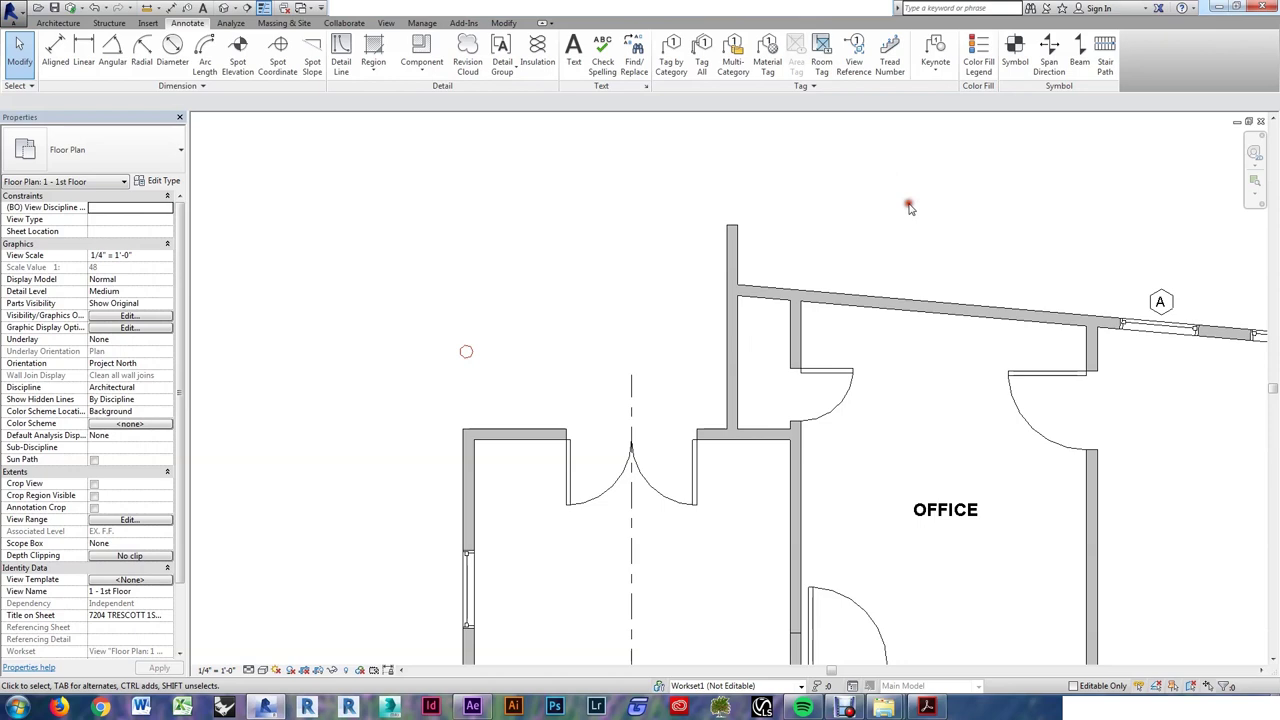
key(t)
key(r)
click(757, 297)
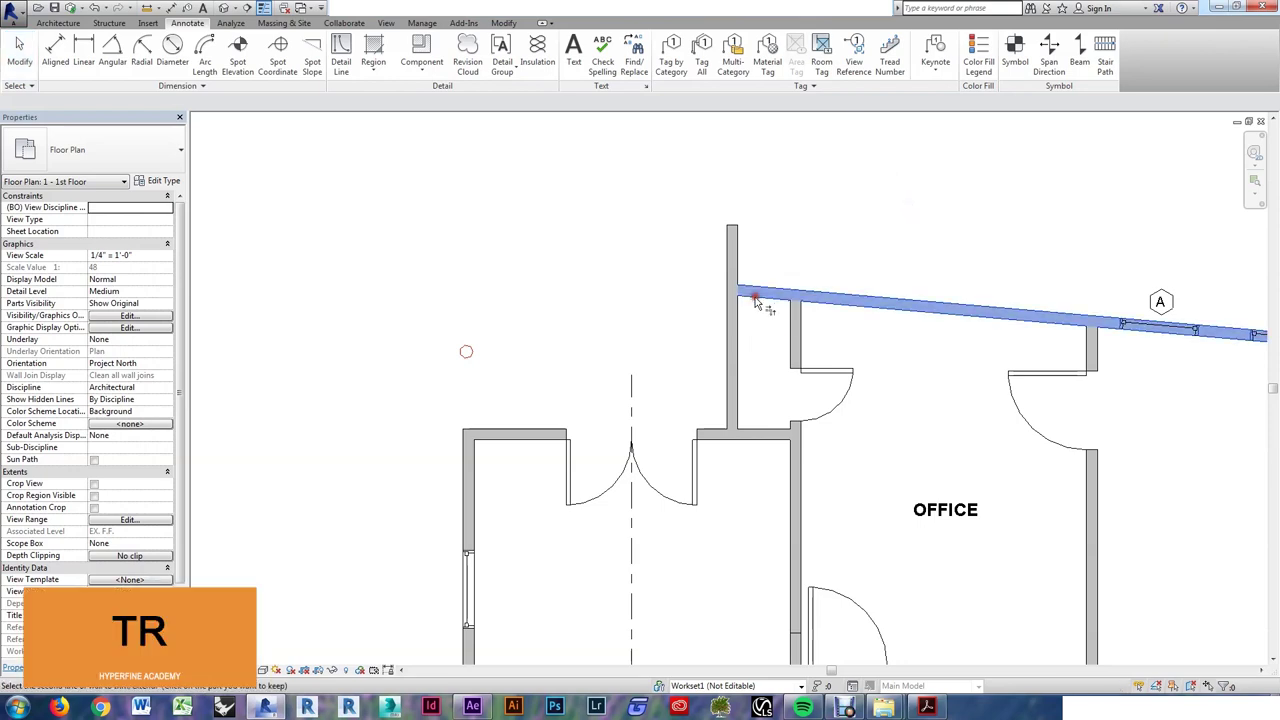
click(731, 349)
key(Escape)
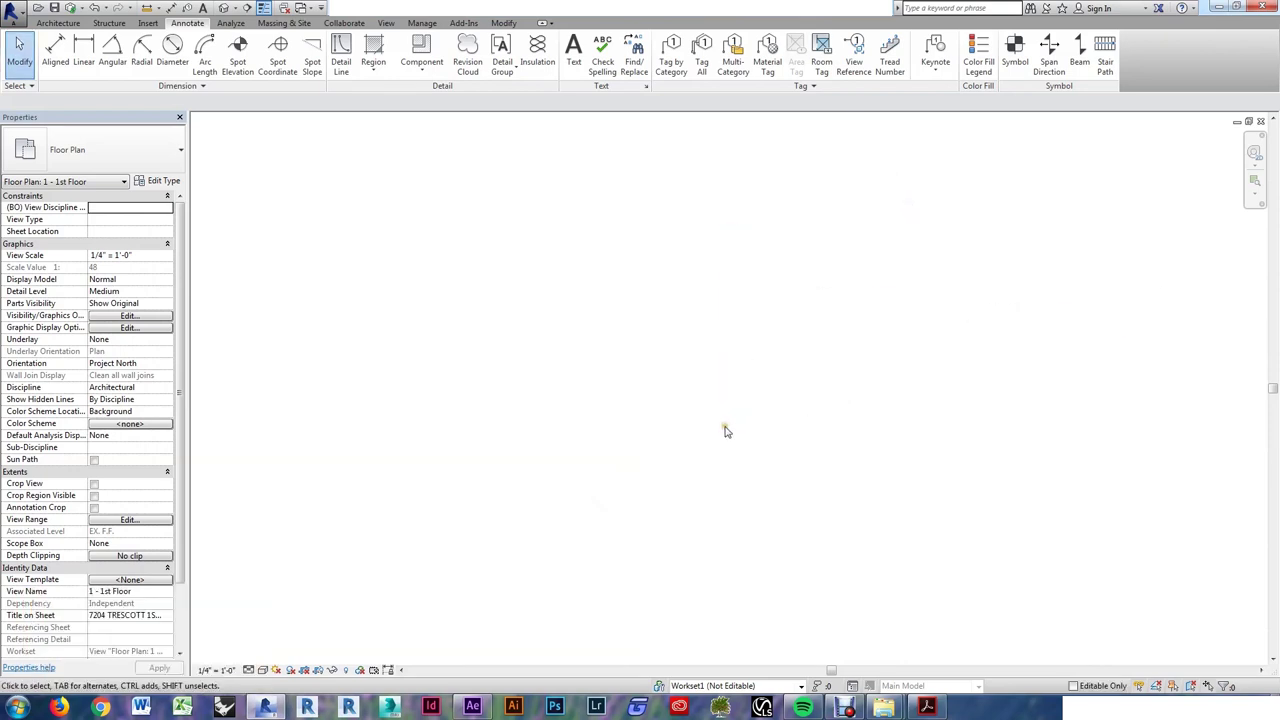
- Add a text note with a two-segment leader near the wall corner
key(t)
key(x)
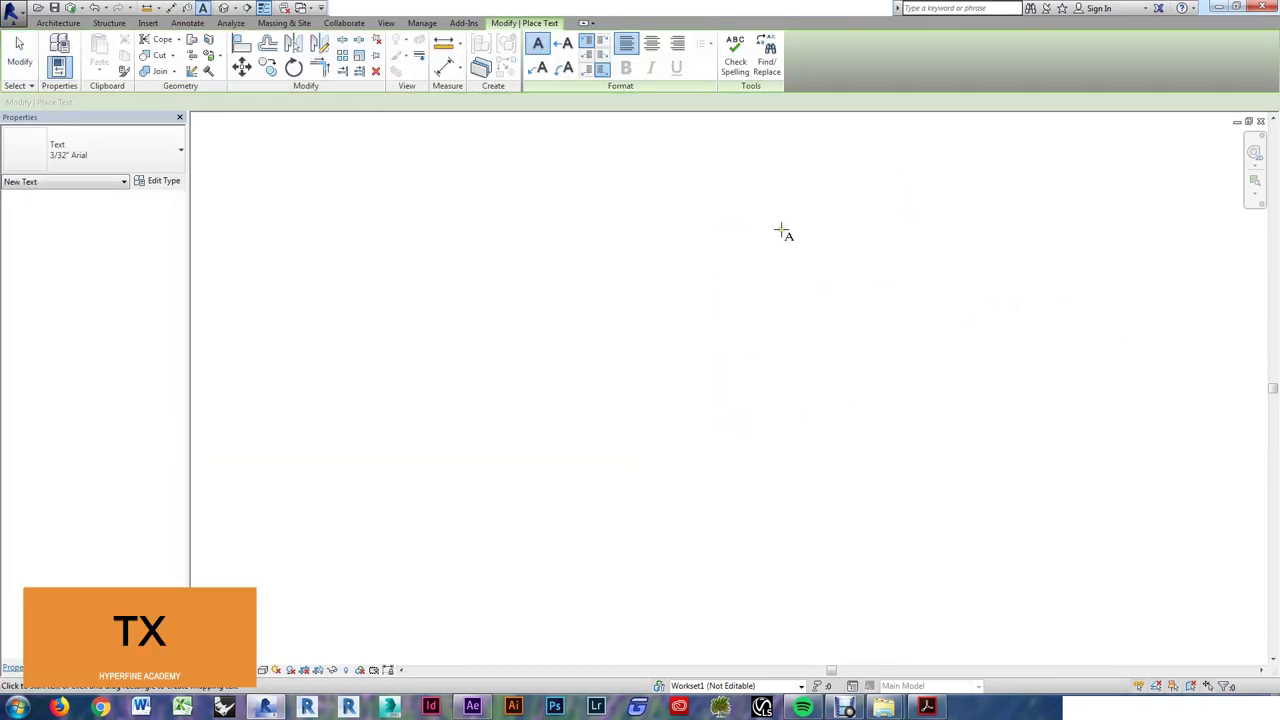
click(538, 70)
click(789, 432)
click(720, 371)
click(660, 372)
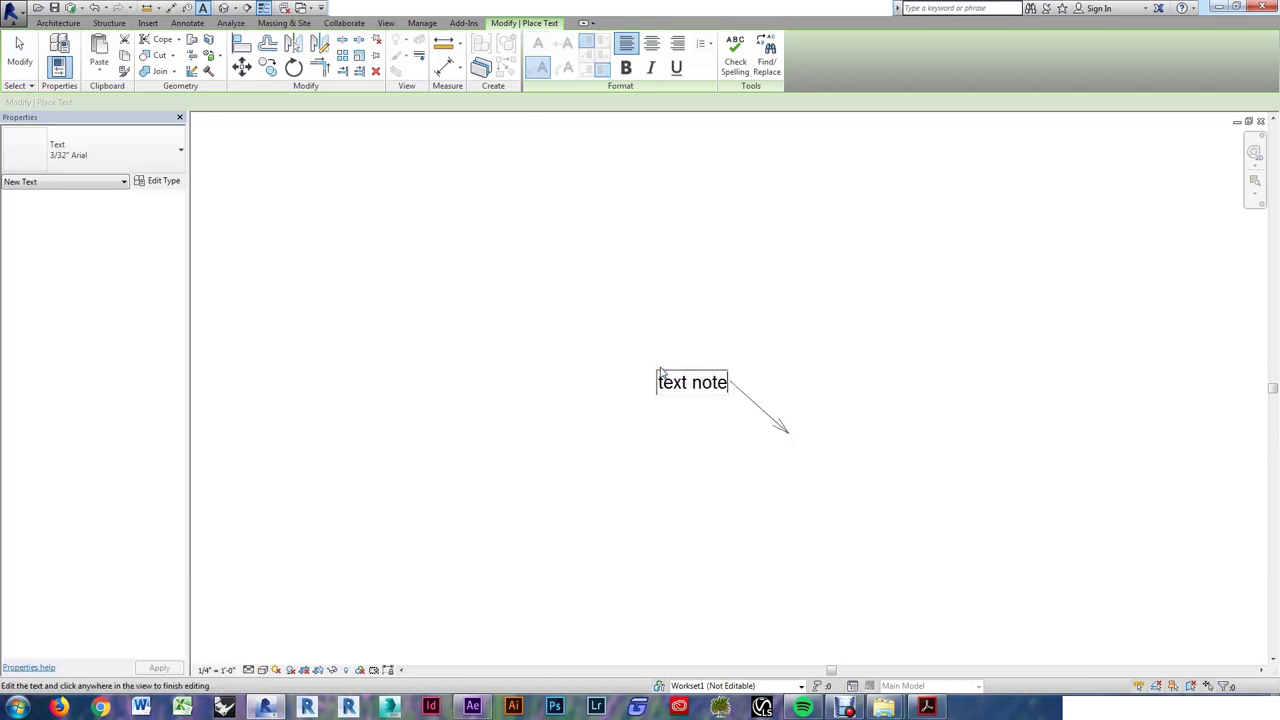
click(640, 336)
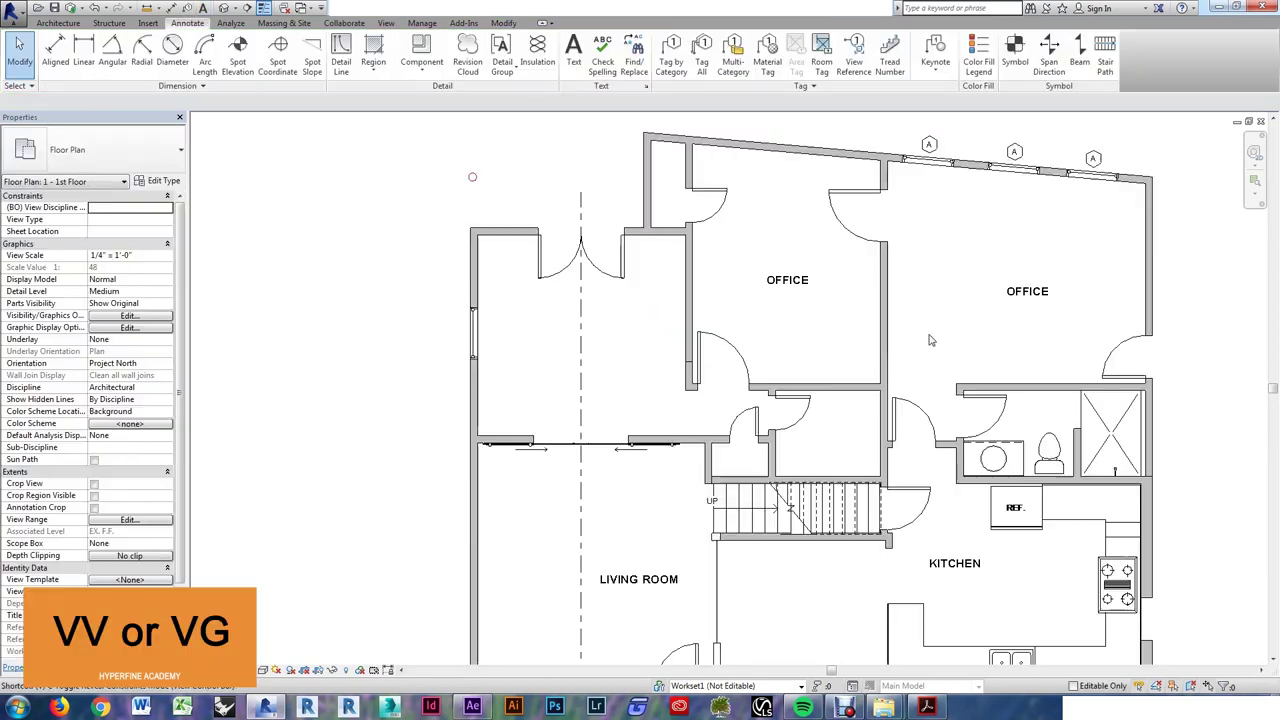
- Override the Walls cut pattern colour to magenta in the 1st Floor plan's visibility settings
key(v)
key(g)
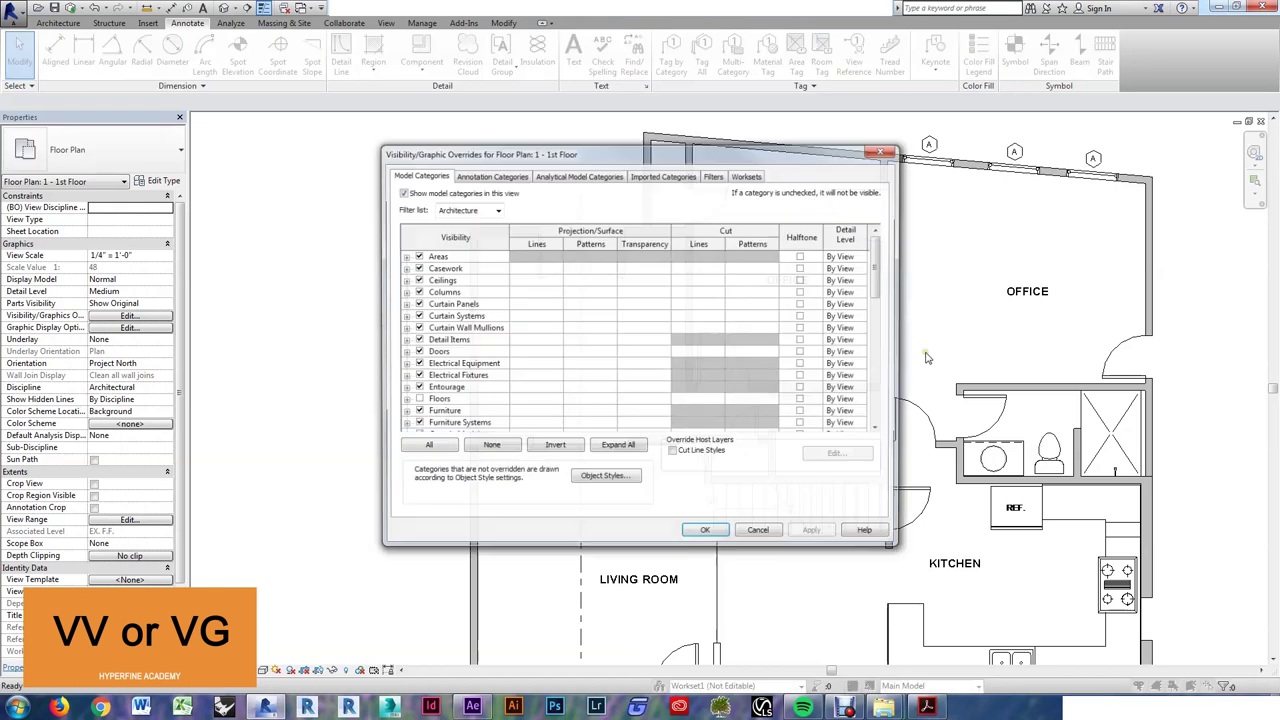
click(530, 291)
key(w)
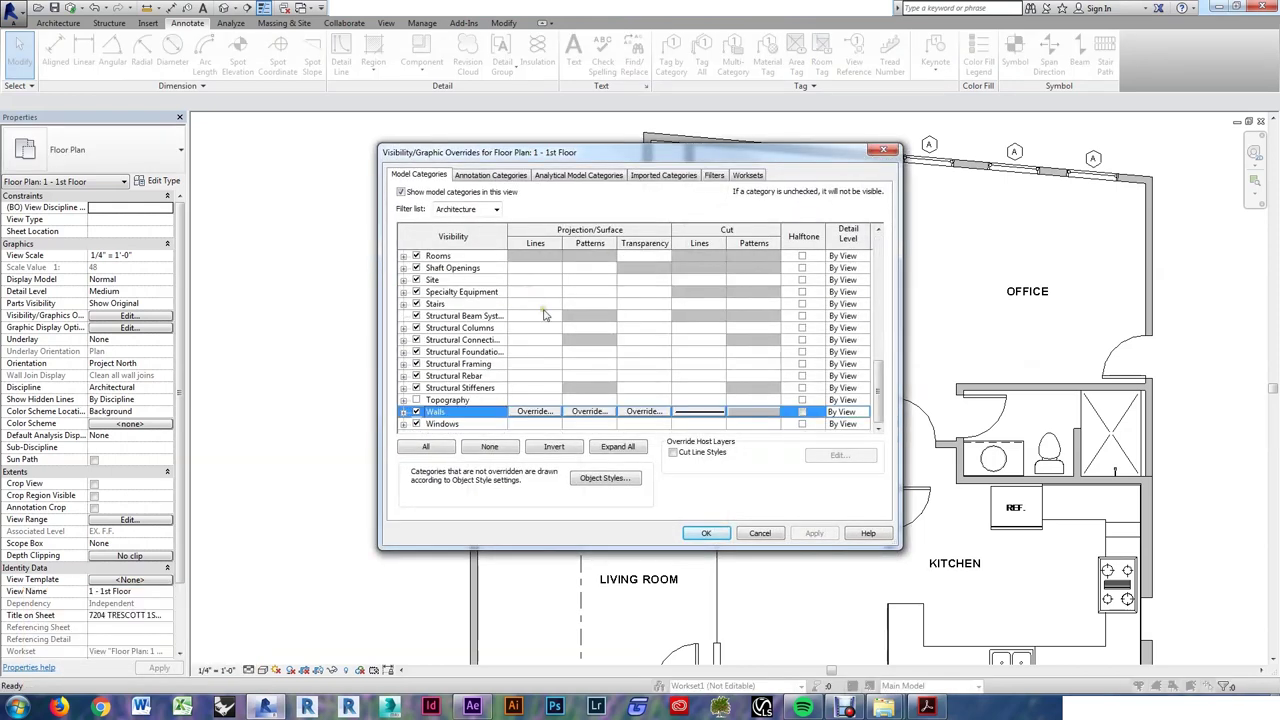
click(754, 413)
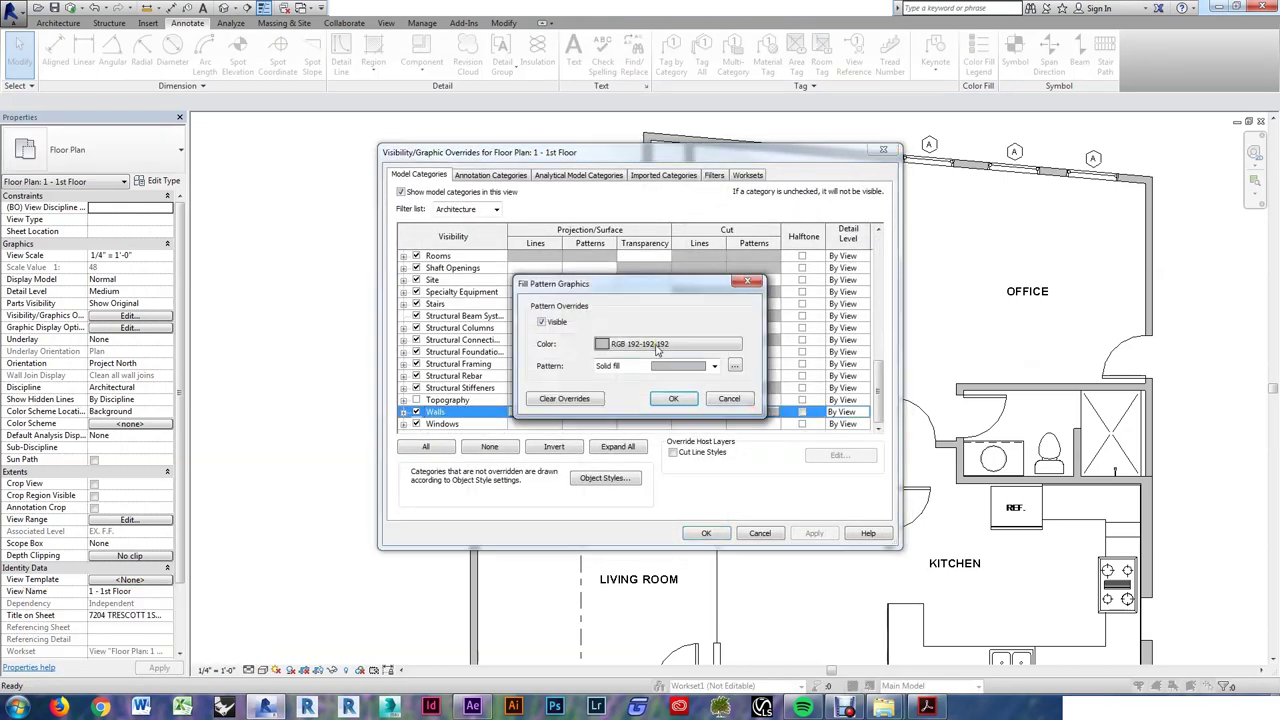
click(657, 345)
click(604, 361)
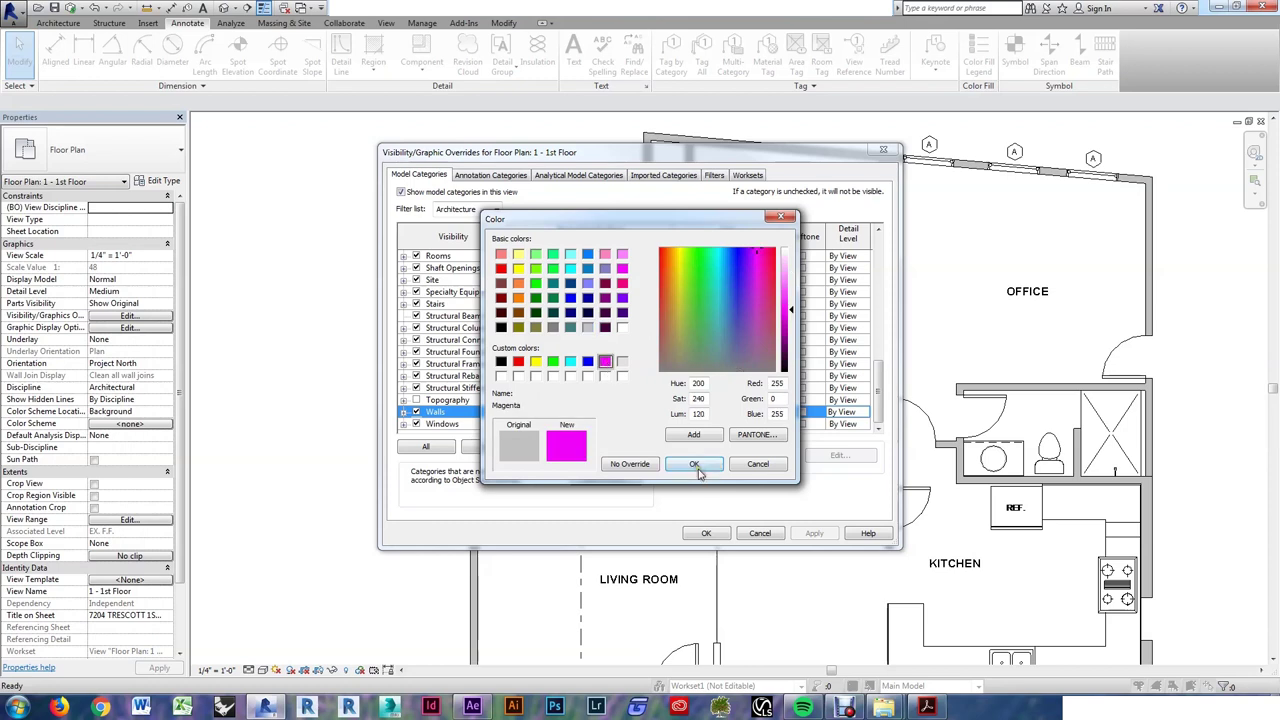
click(694, 464)
click(675, 400)
click(708, 532)
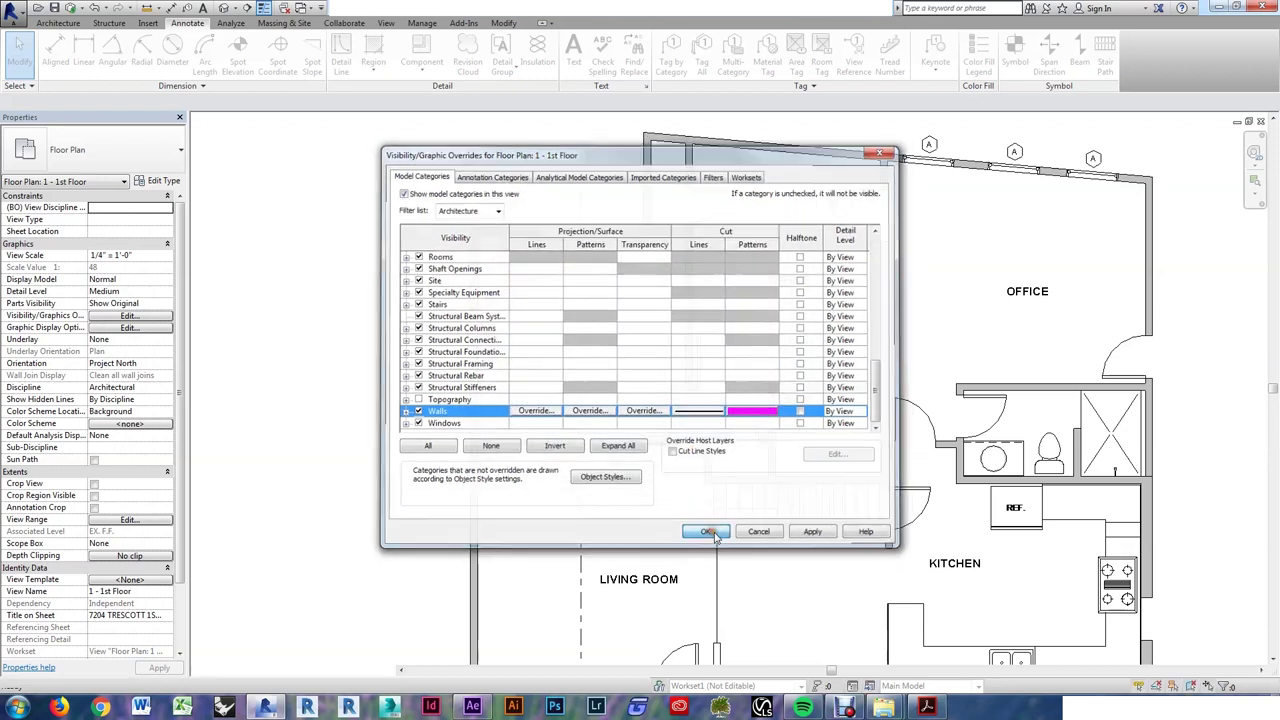
- Draw a straight wall segment across the plan
click(458, 344)
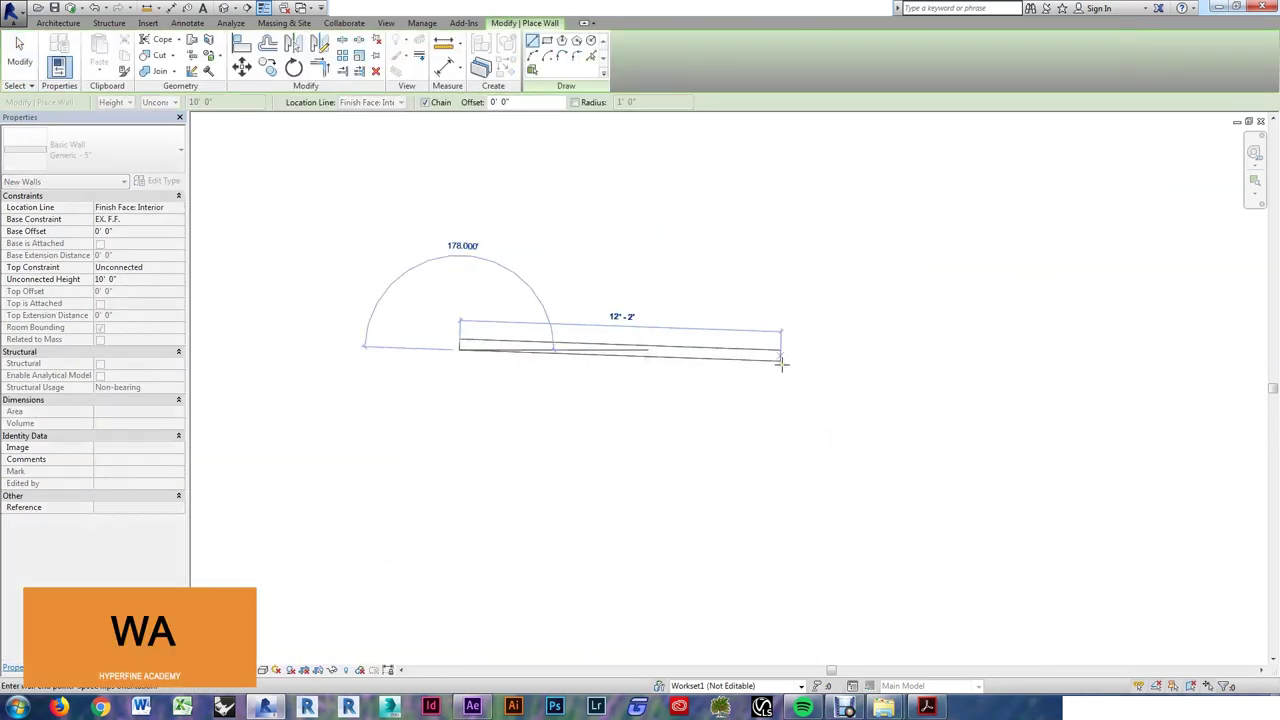
click(776, 344)
key(Escape)
- Place a Fixed 42" x 72" window in the middle of the new wall and select it
key(Escape)
key(w)
key(n)
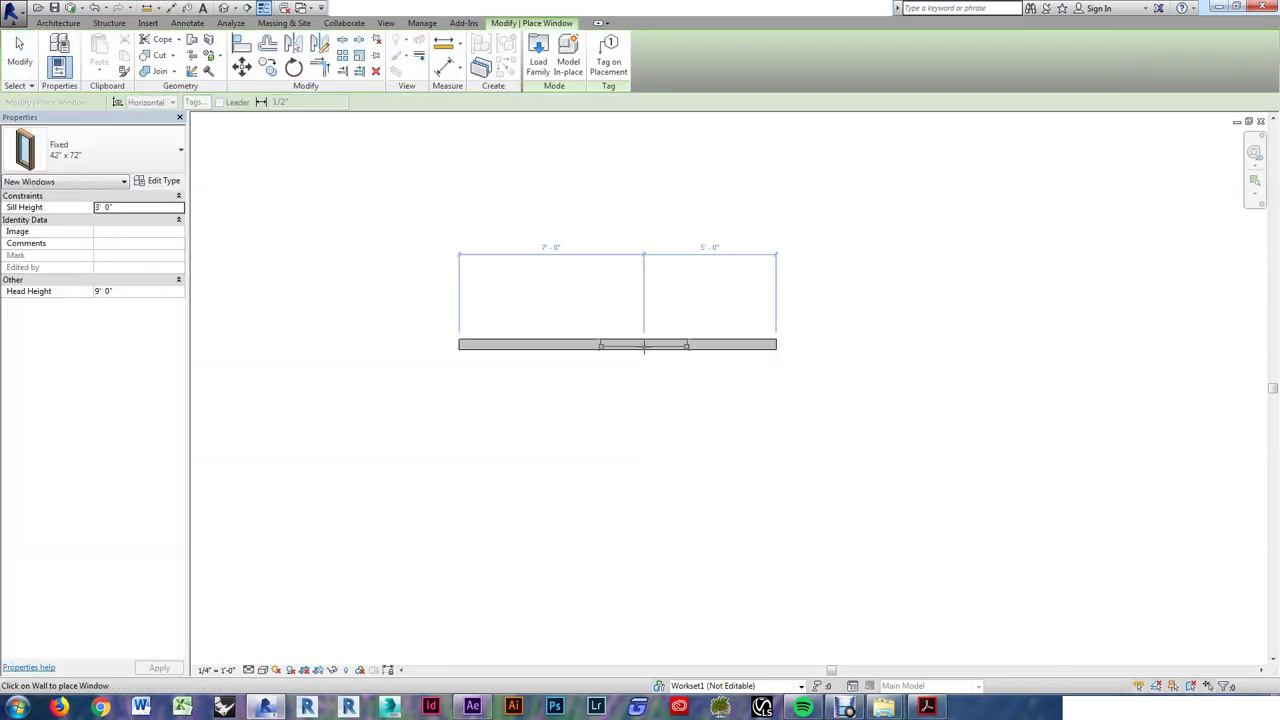
click(645, 345)
key(Escape)
key(Escape)
scroll(656, 373, up, 1)
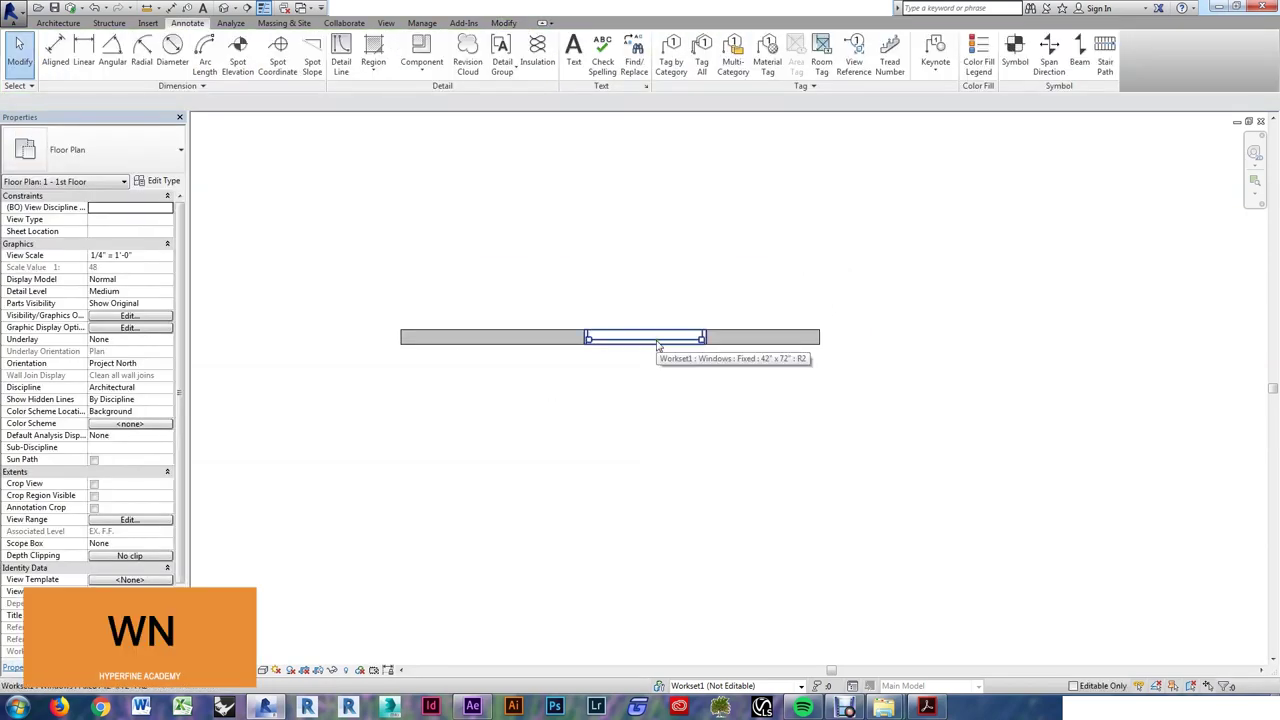
click(657, 343)
- Show the new wall and window in the default 3D view
key(w)
key(n)
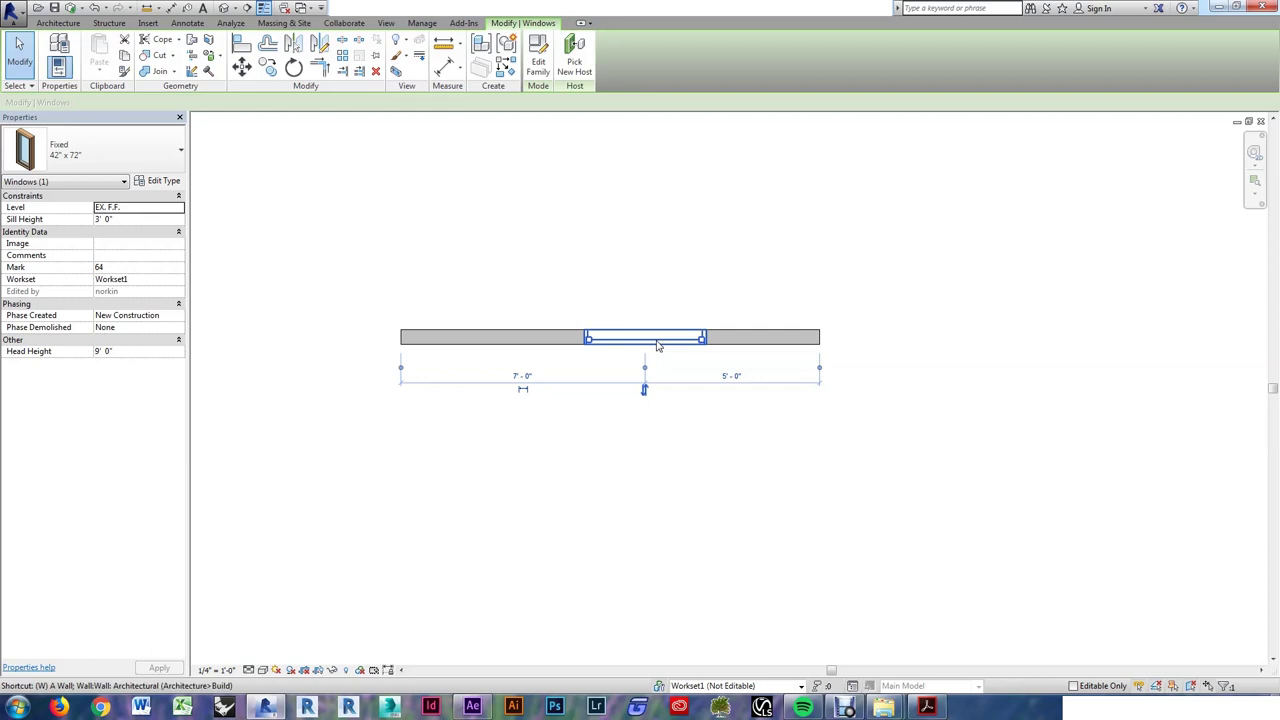
key(3)
key(d)
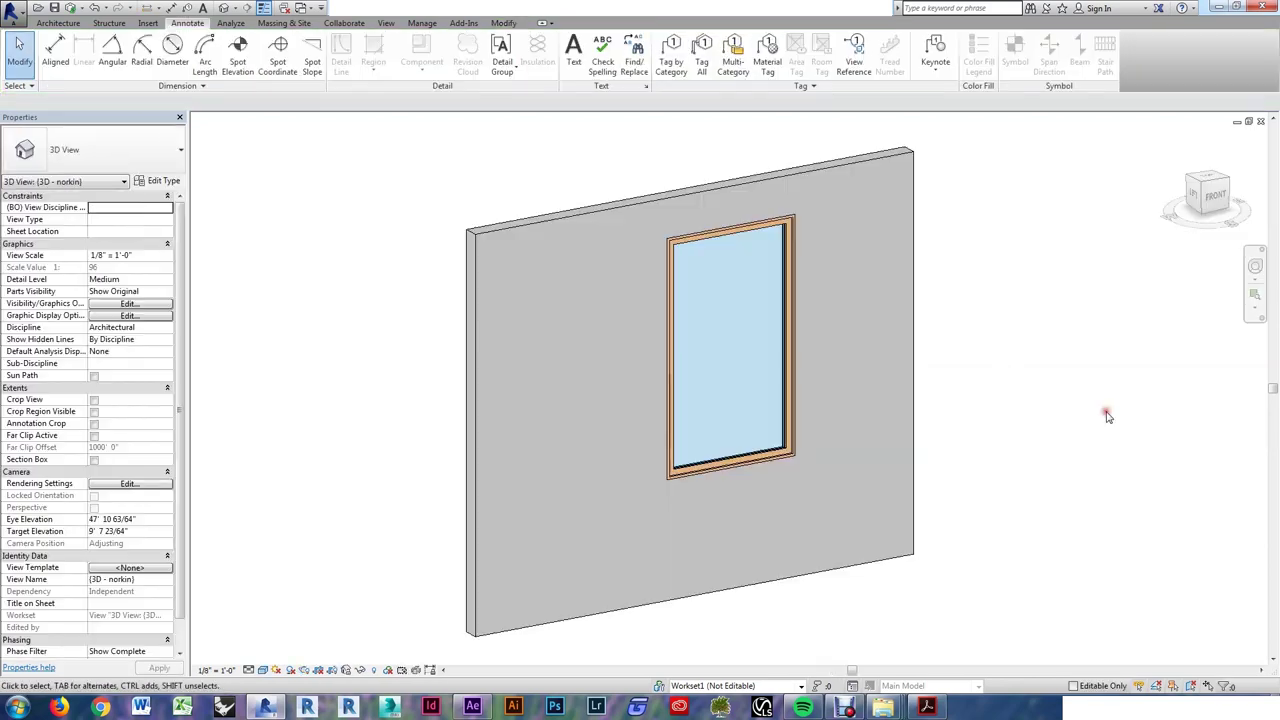
- Cut a horizontal reveal and a vertical reveal across the windowed wall
key(w)
key(r)
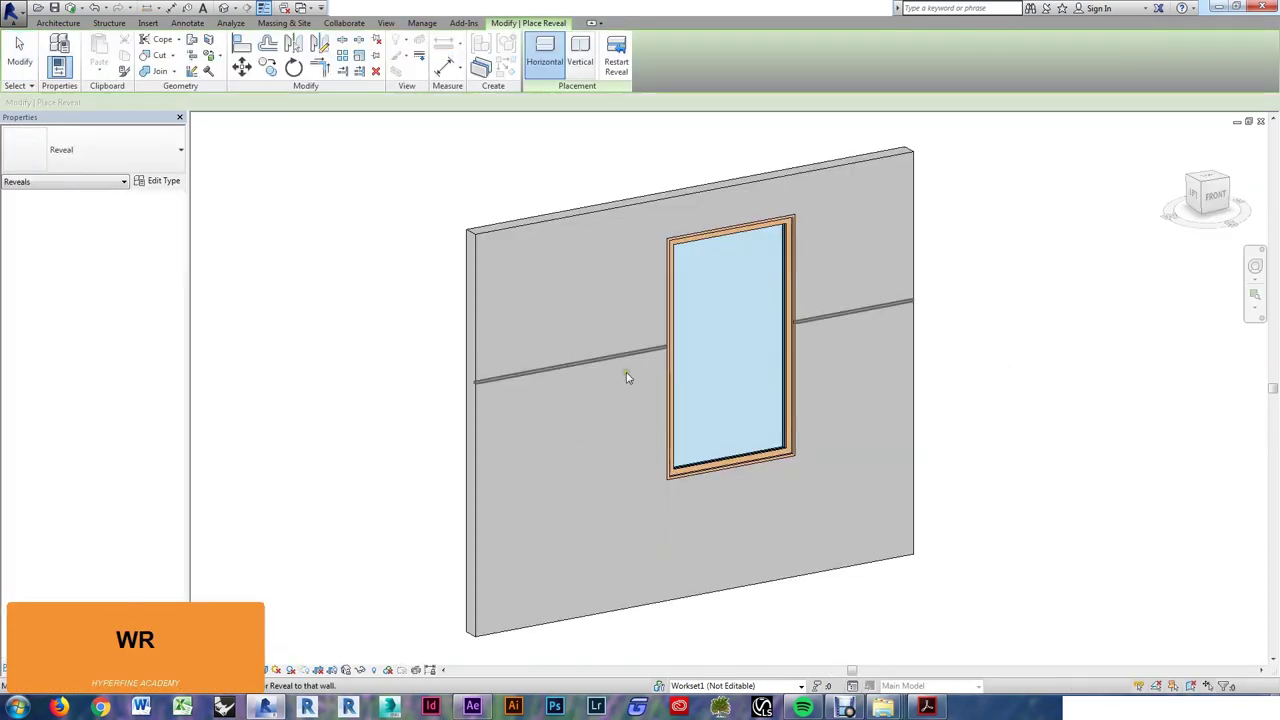
click(529, 395)
key(Escape)
key(Escape)
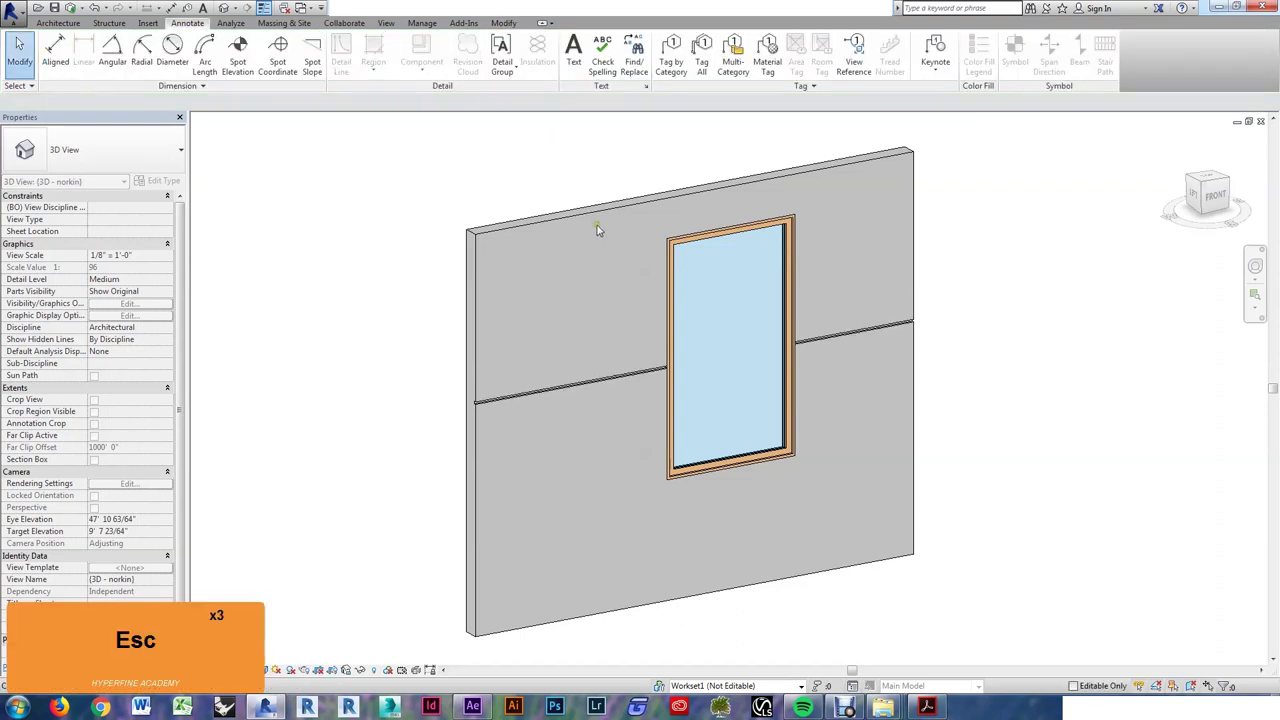
key(w)
key(r)
click(580, 55)
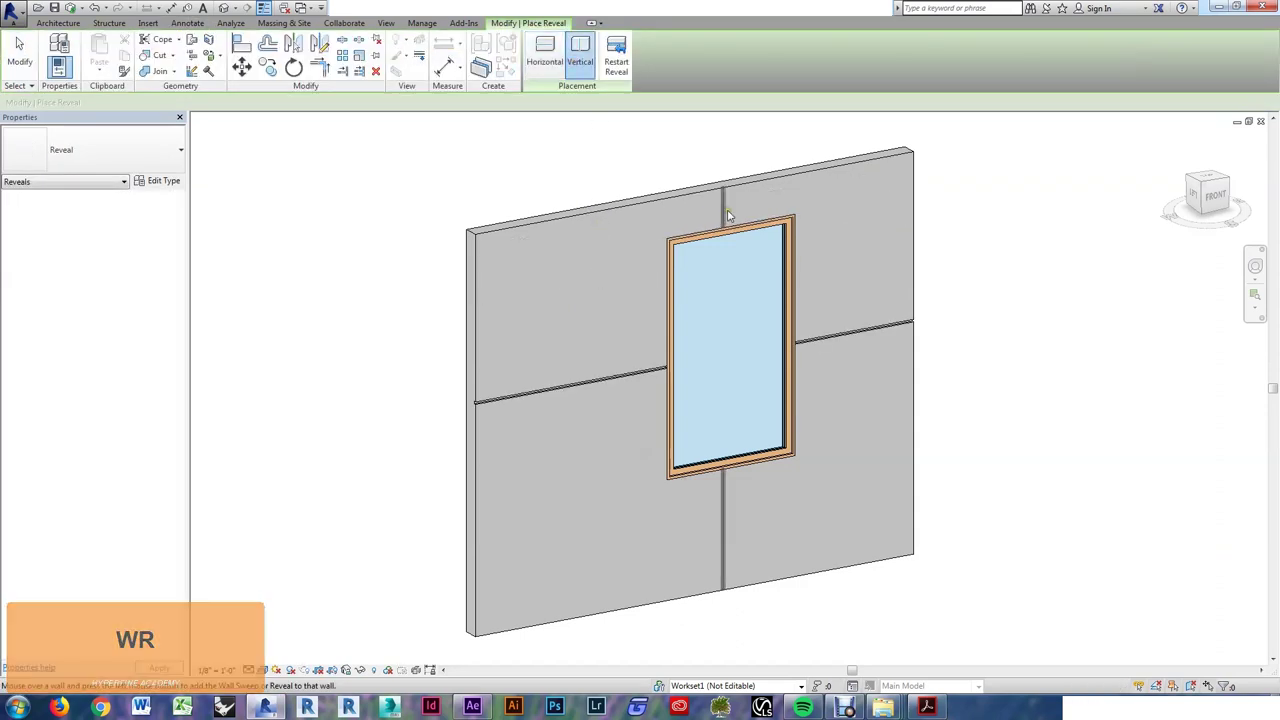
key(Escape)
key(Escape)
key(Escape)
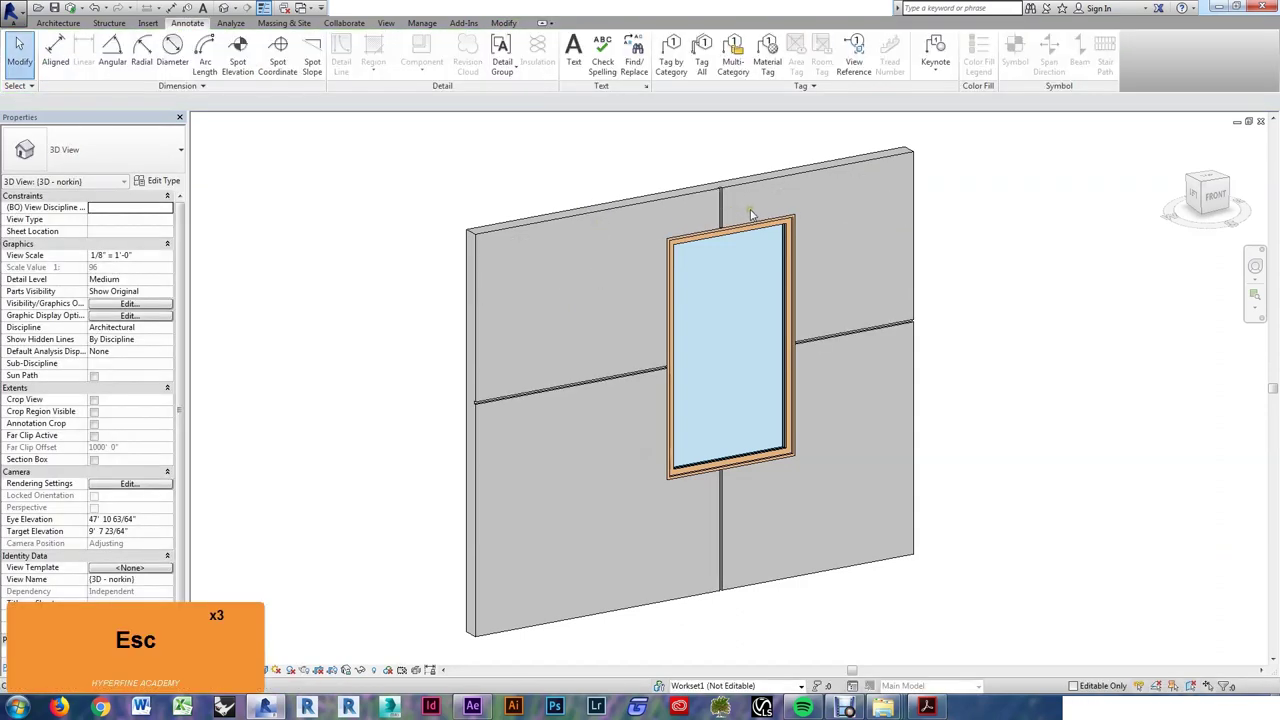
key(Tab)
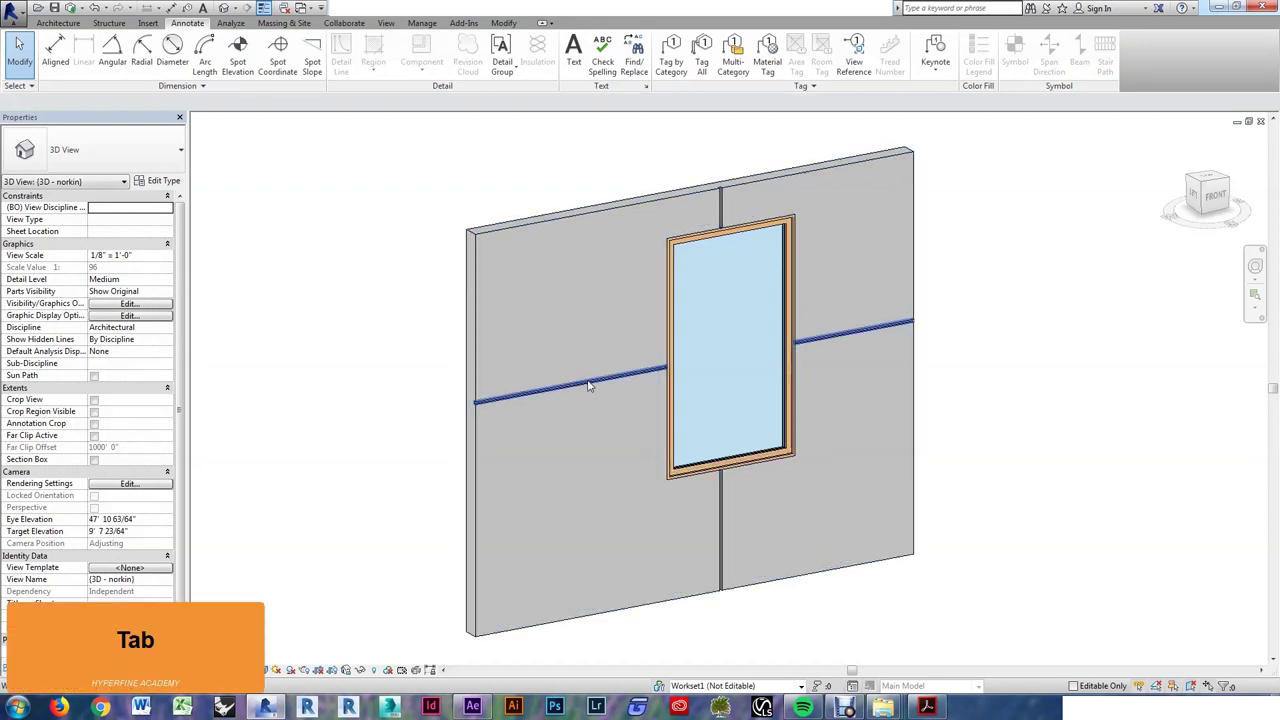
click(587, 387)
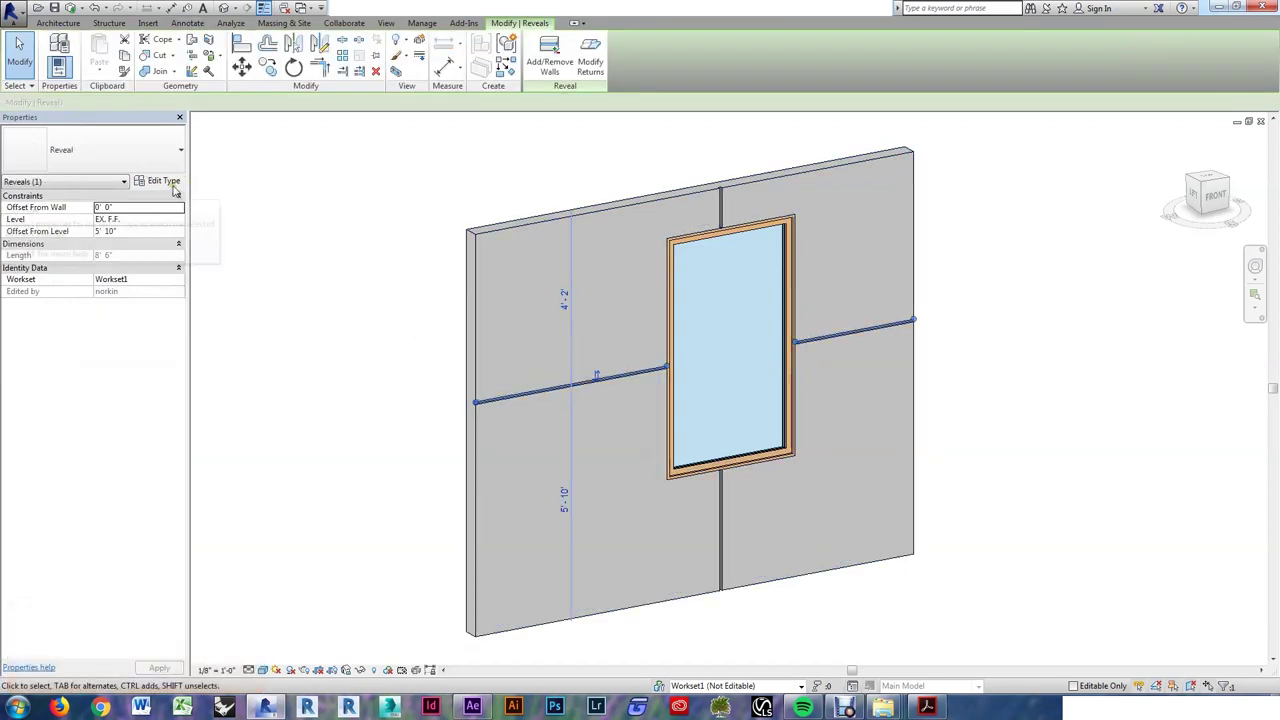
key(Escape)
key(Escape)
key(Escape)
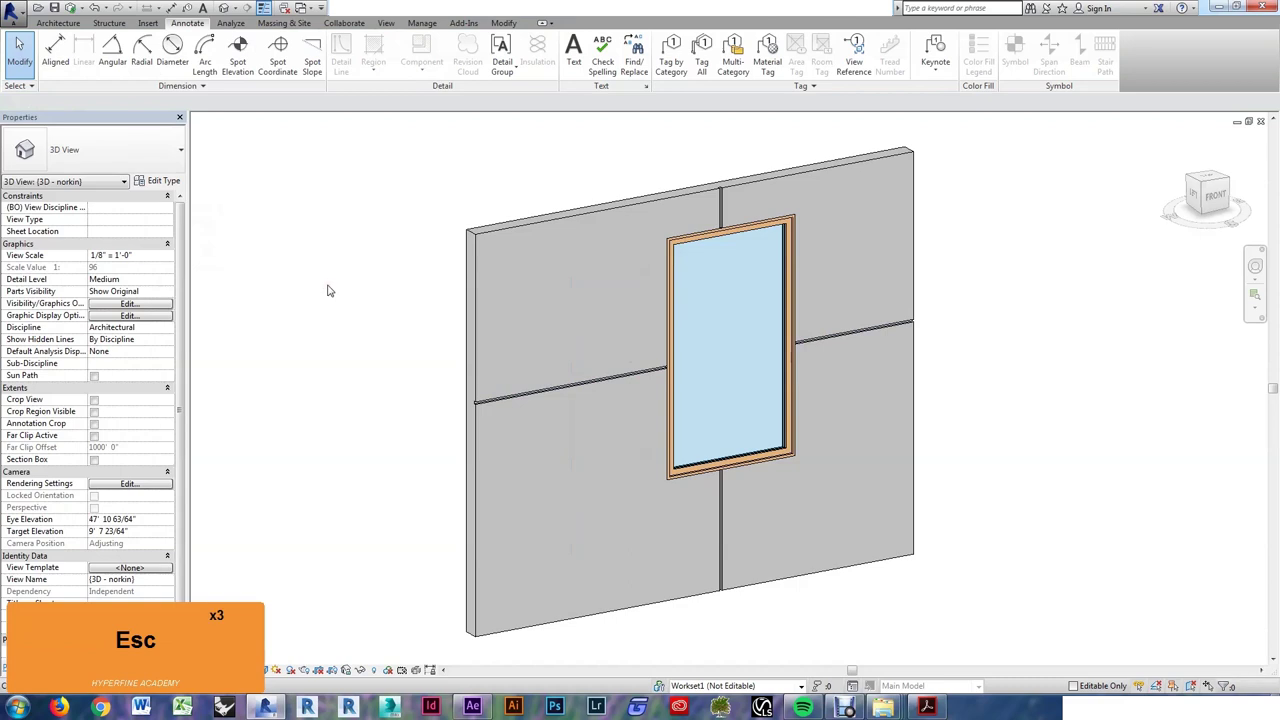
- Add a wall sweep along the top of the wall
key(w)
key(s)
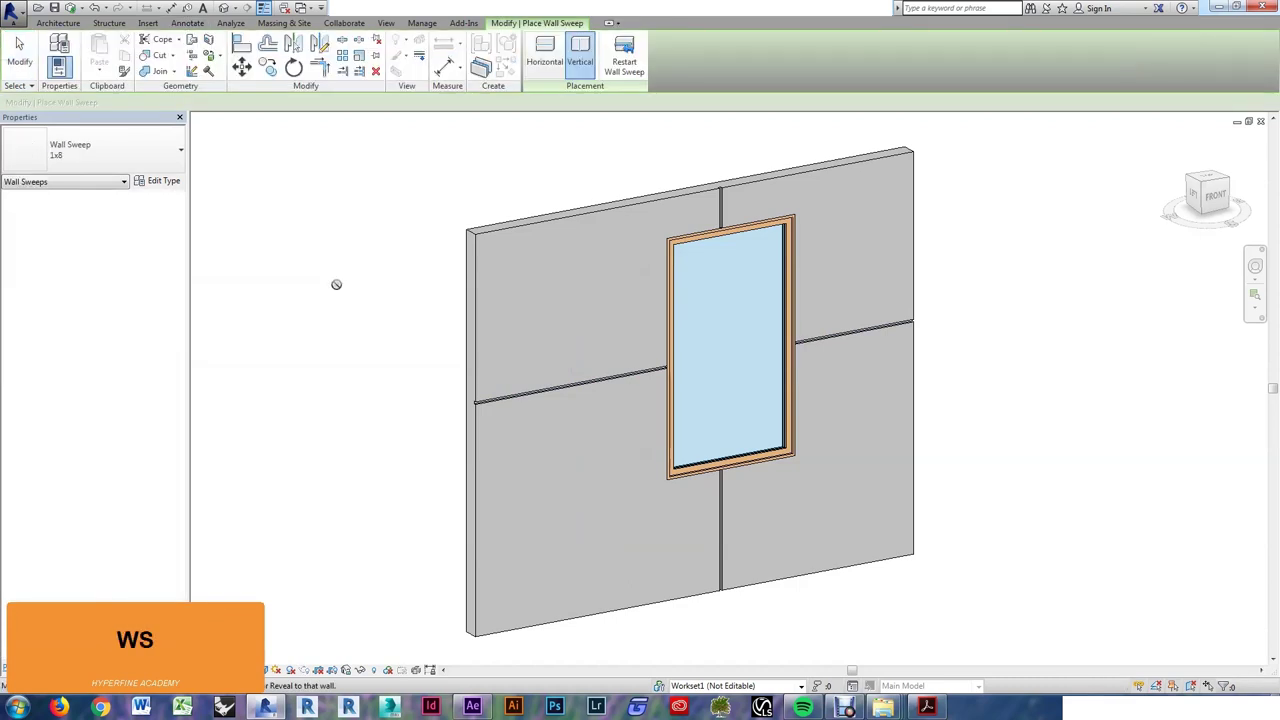
click(586, 220)
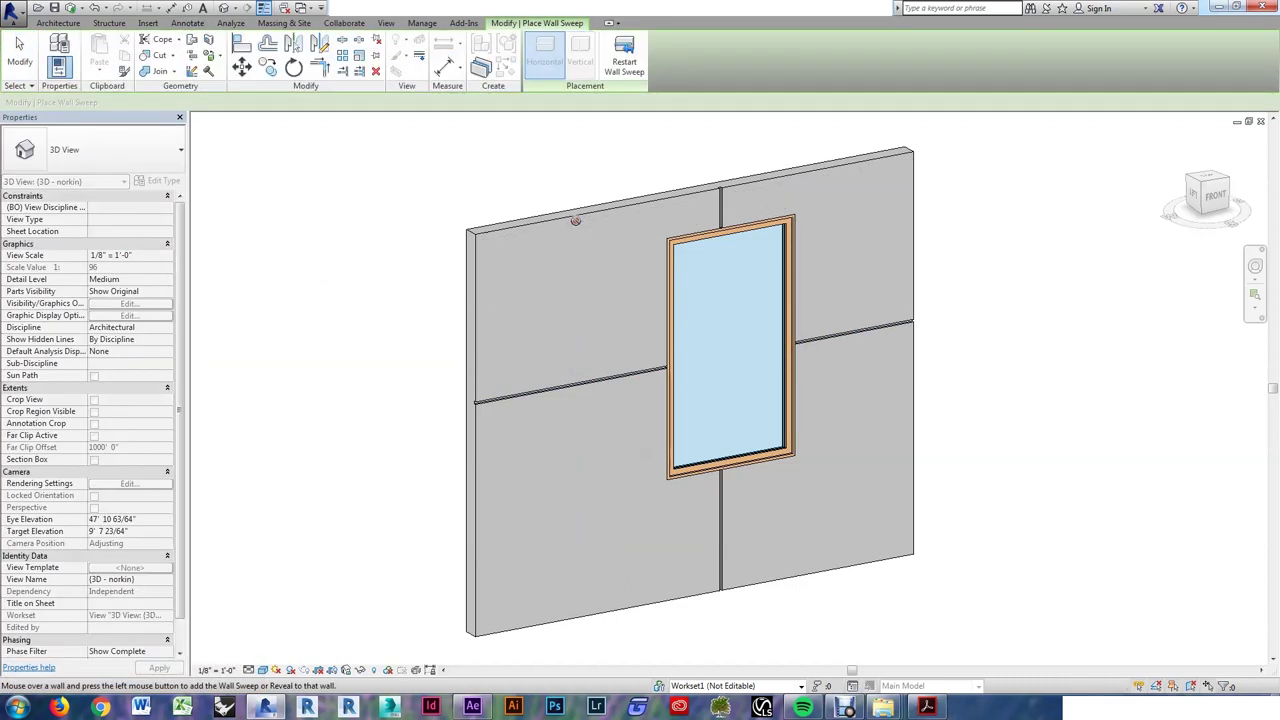
key(Escape)
key(Escape)
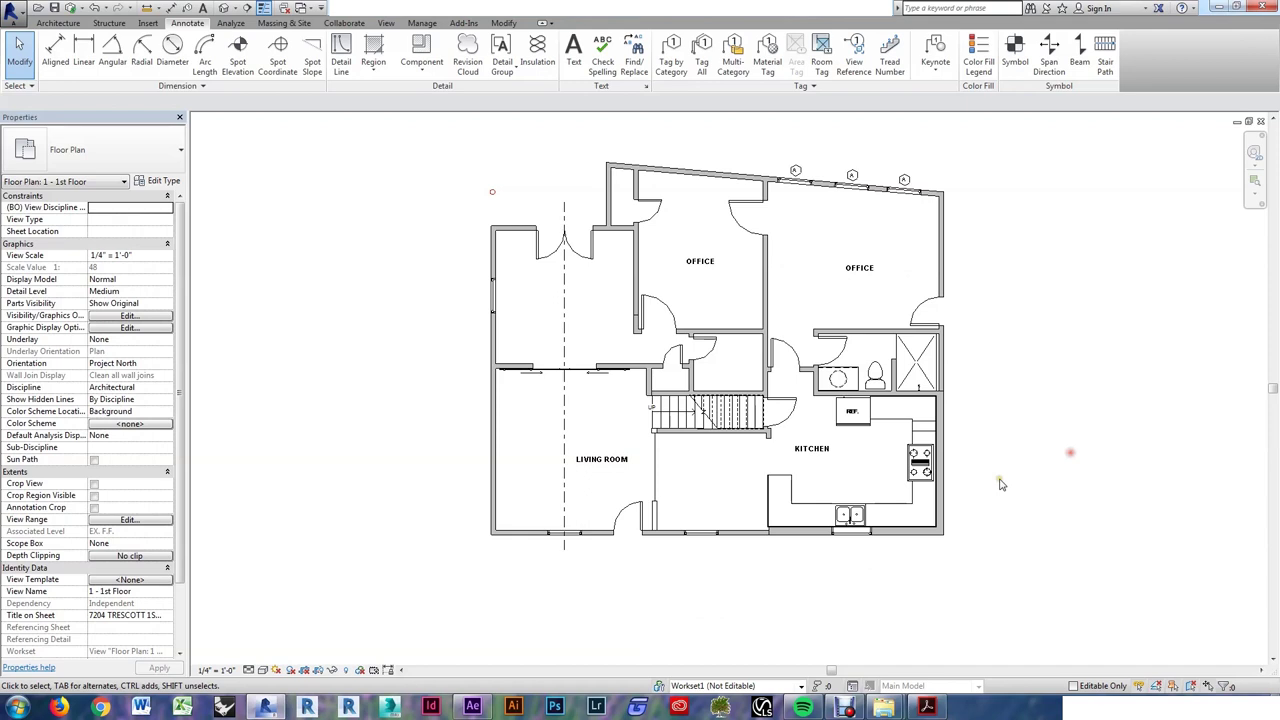
- Select the kitchen's right wall in plan and reselect it with Ctrl+Left
click(940, 430)
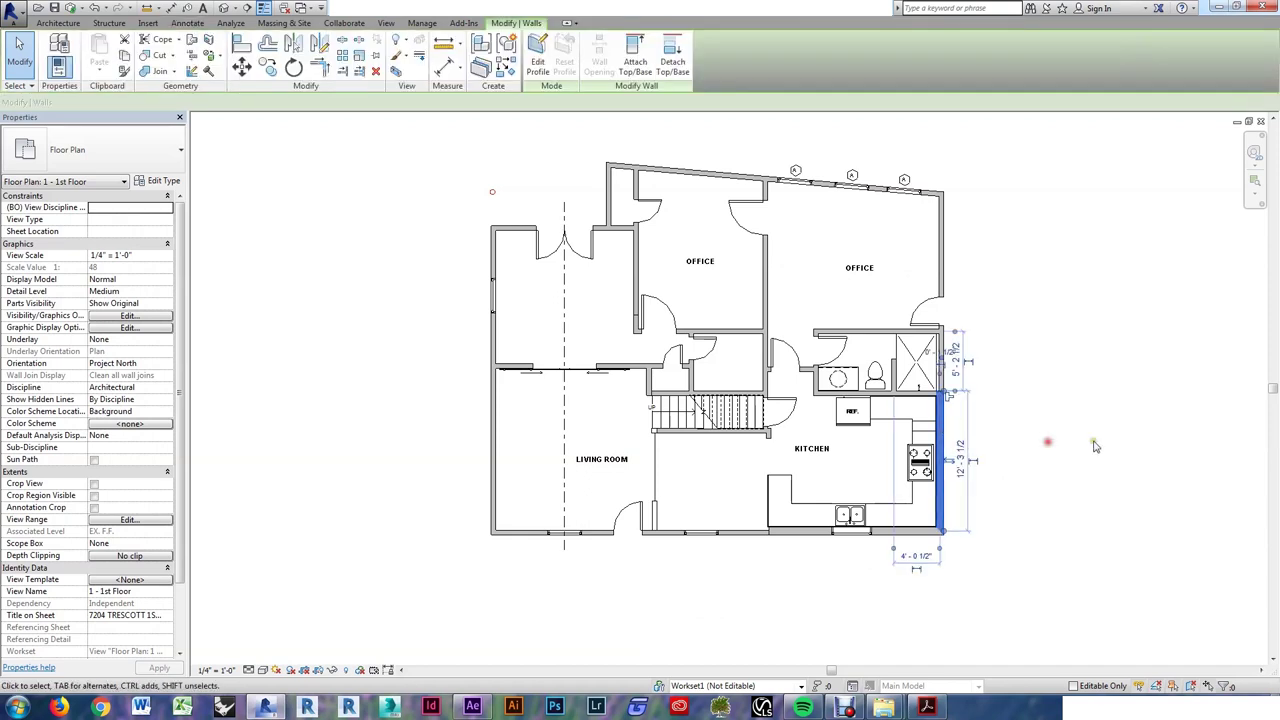
scroll(935, 415, up, 3)
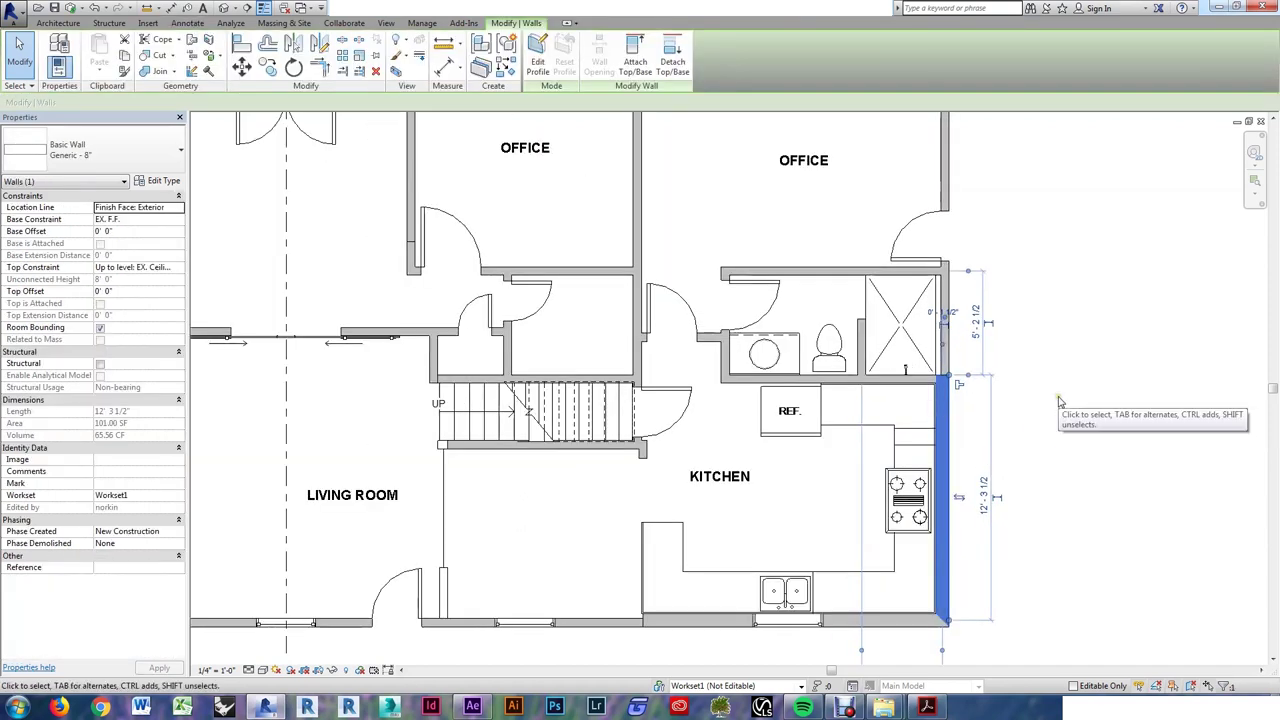
click(1083, 426)
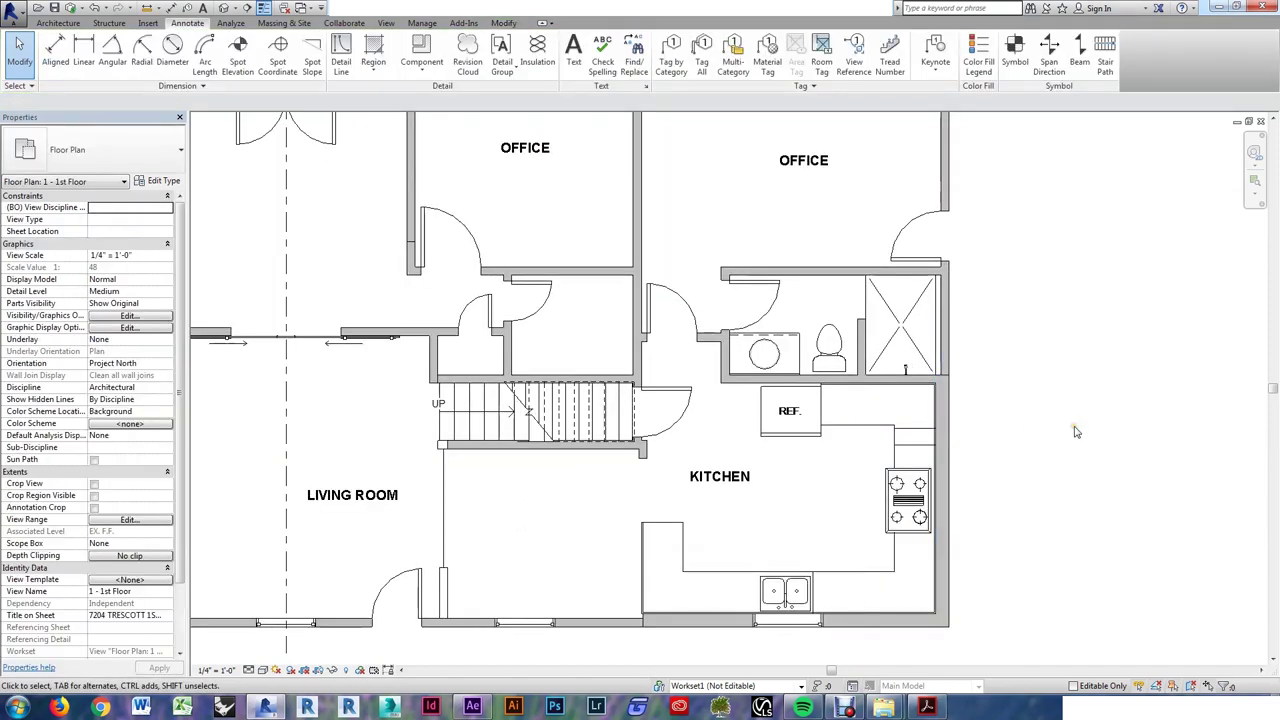
key(ctrl+Left)
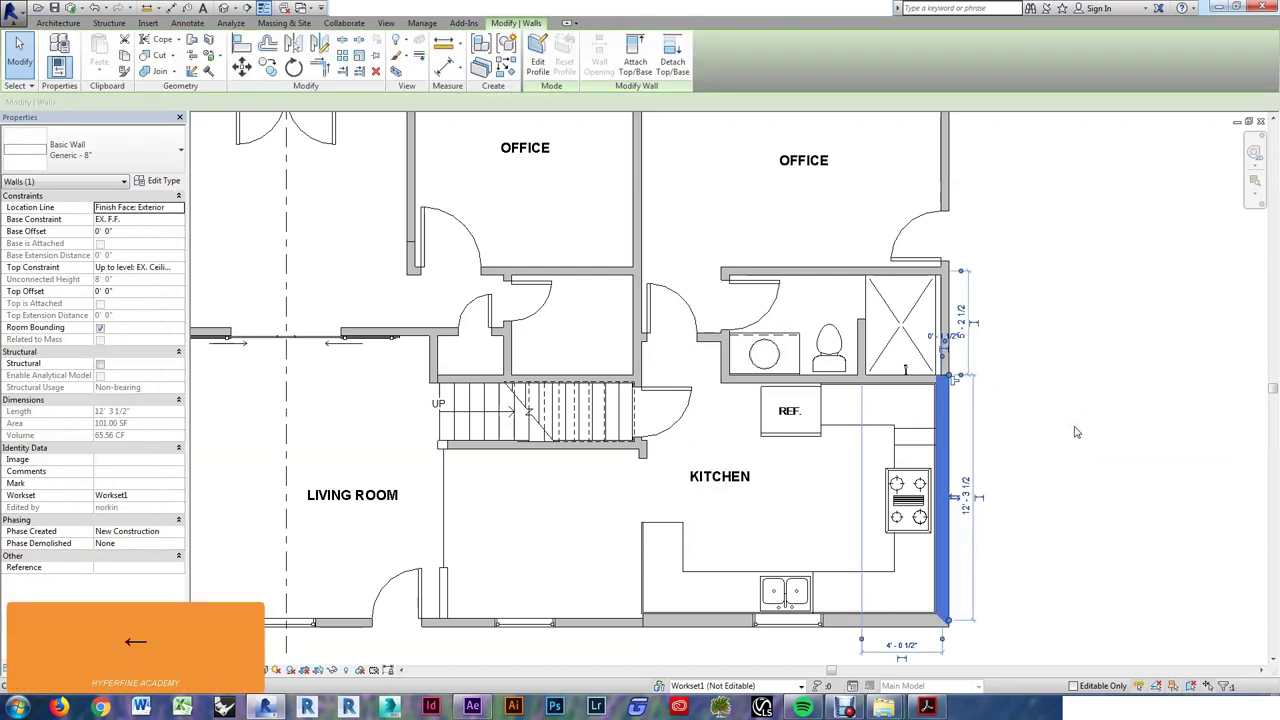
click(1086, 428)
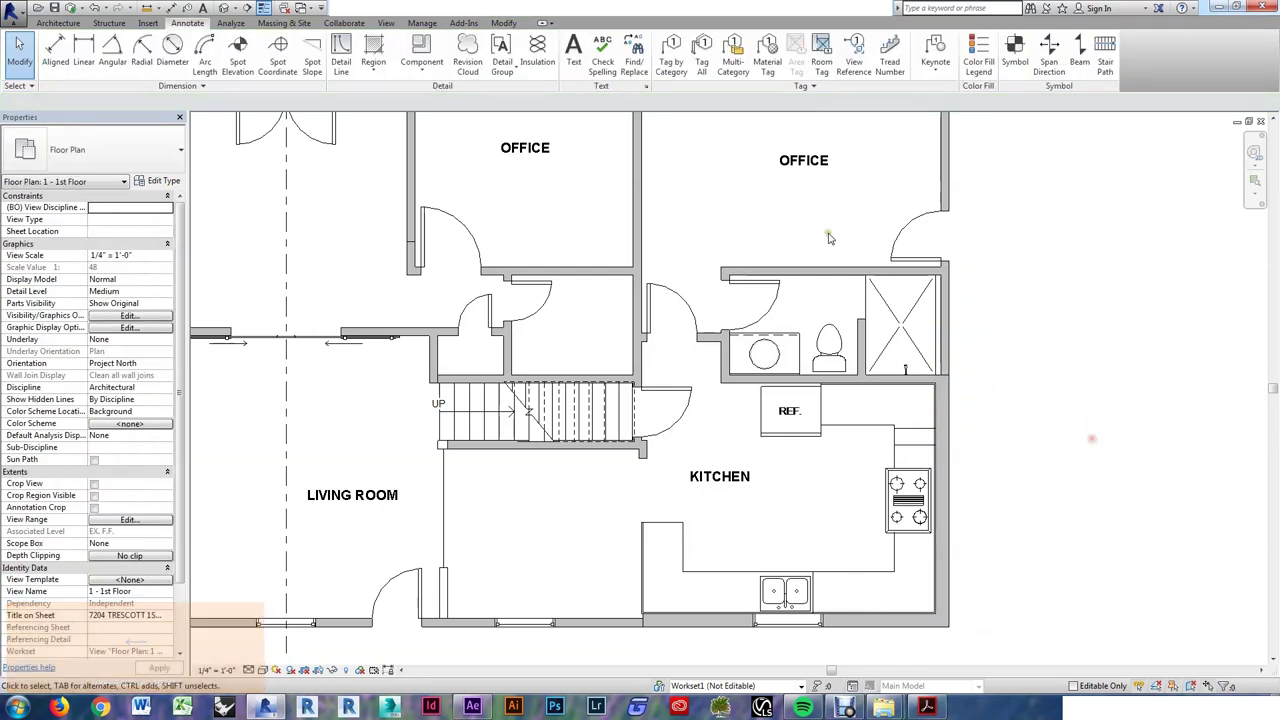
- Temporarily isolate the kitchen wall in the default 3D view
click(228, 8)
scroll(636, 458, down, 3)
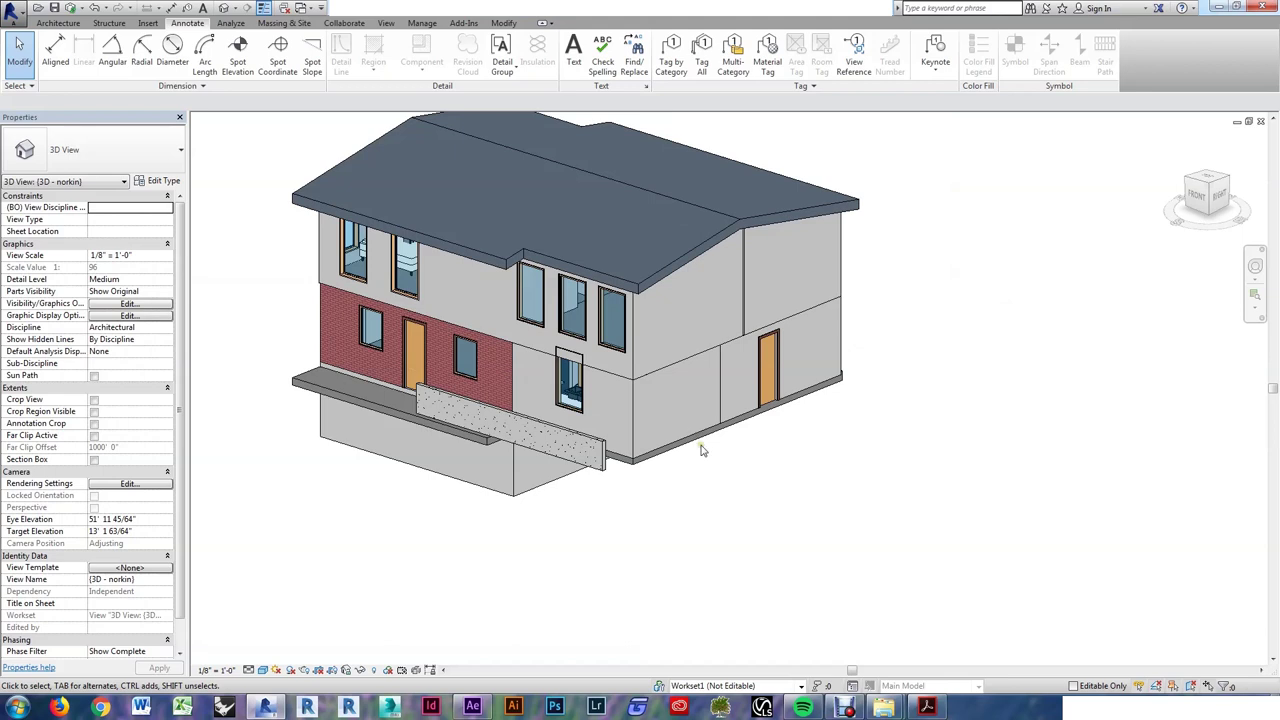
key(ctrl+Left)
key(ctrl+Left)
key(h)
key(i)
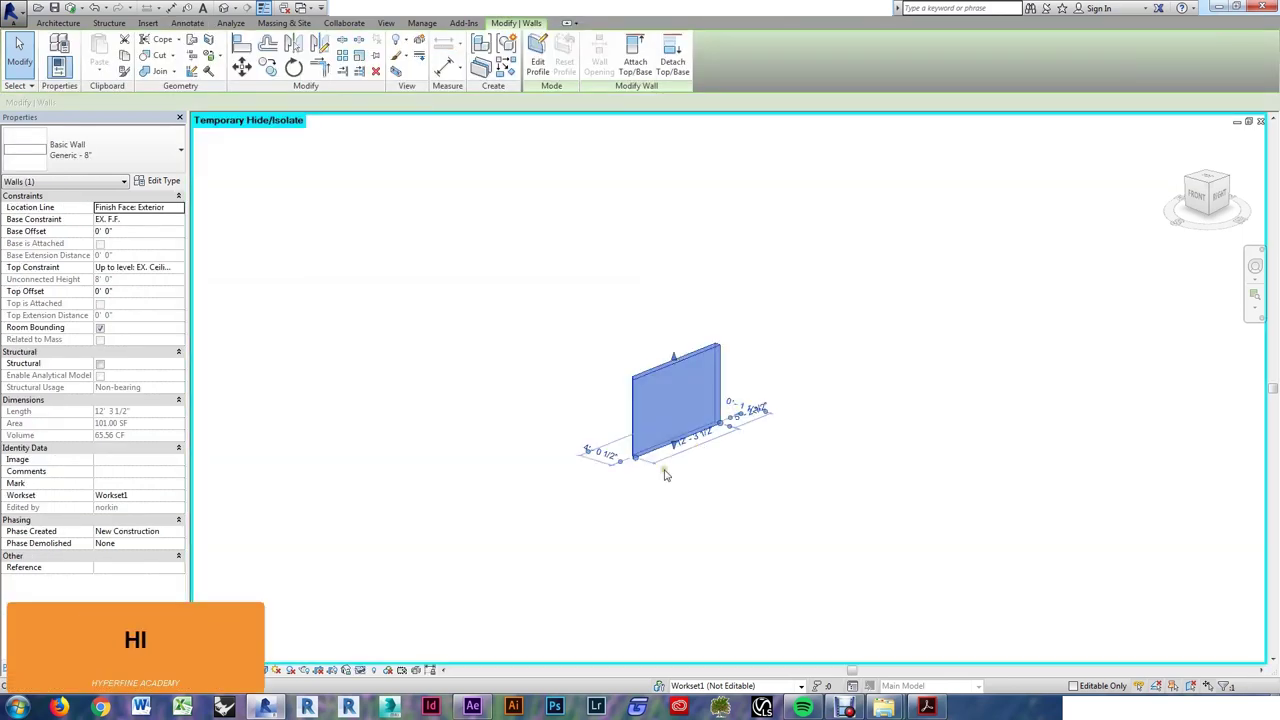
key(Escape)
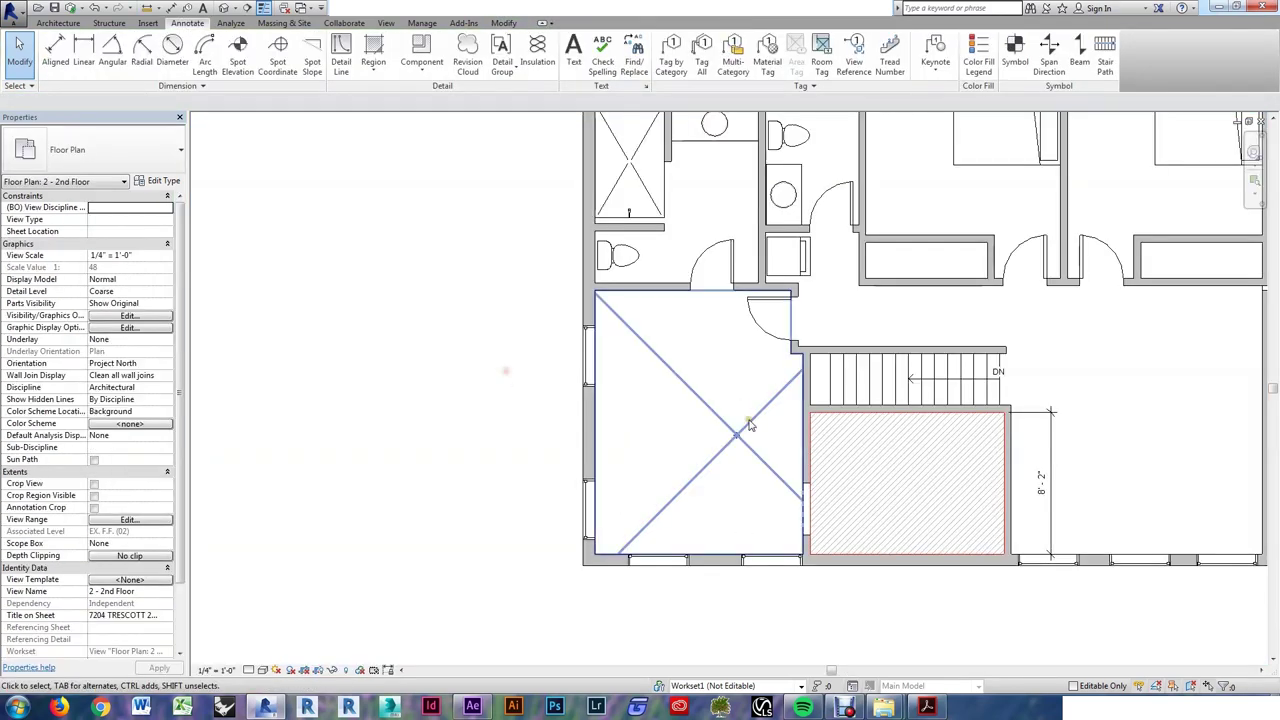
- Select the hatched filled region with two related elements and copy them
key(ctrl+Left)
ctrl+click(586, 372)
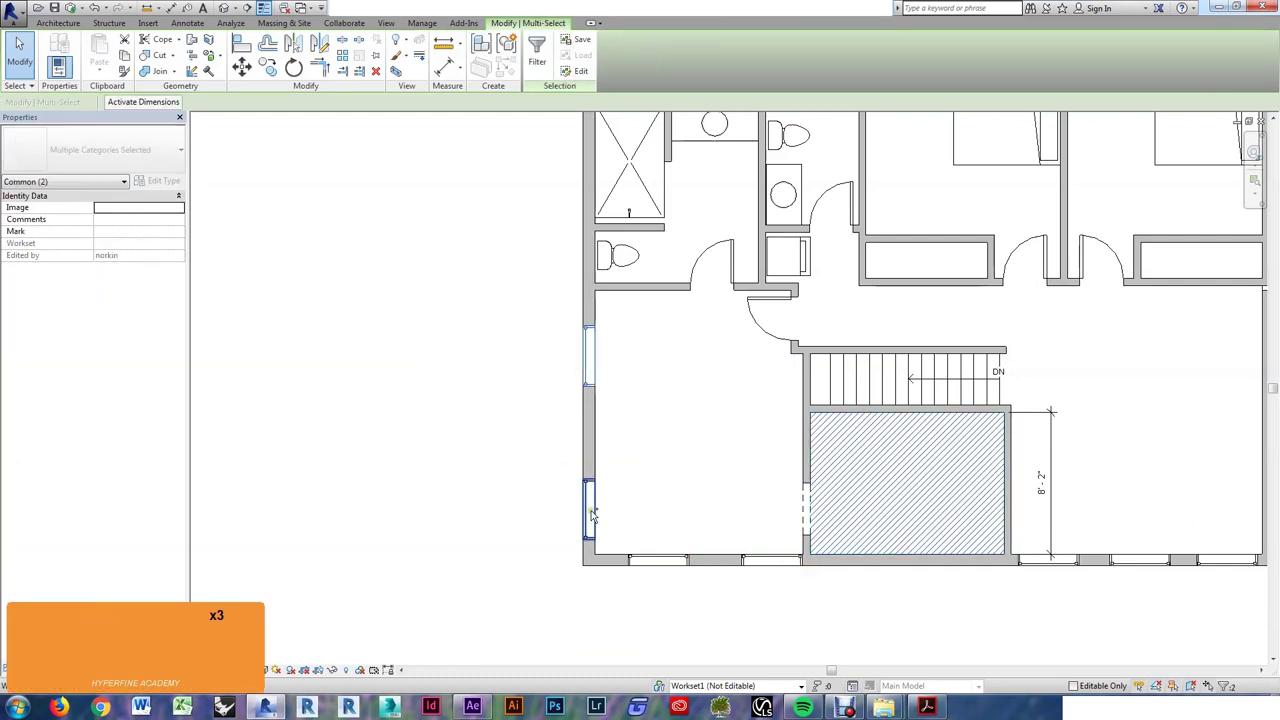
ctrl+click(755, 452)
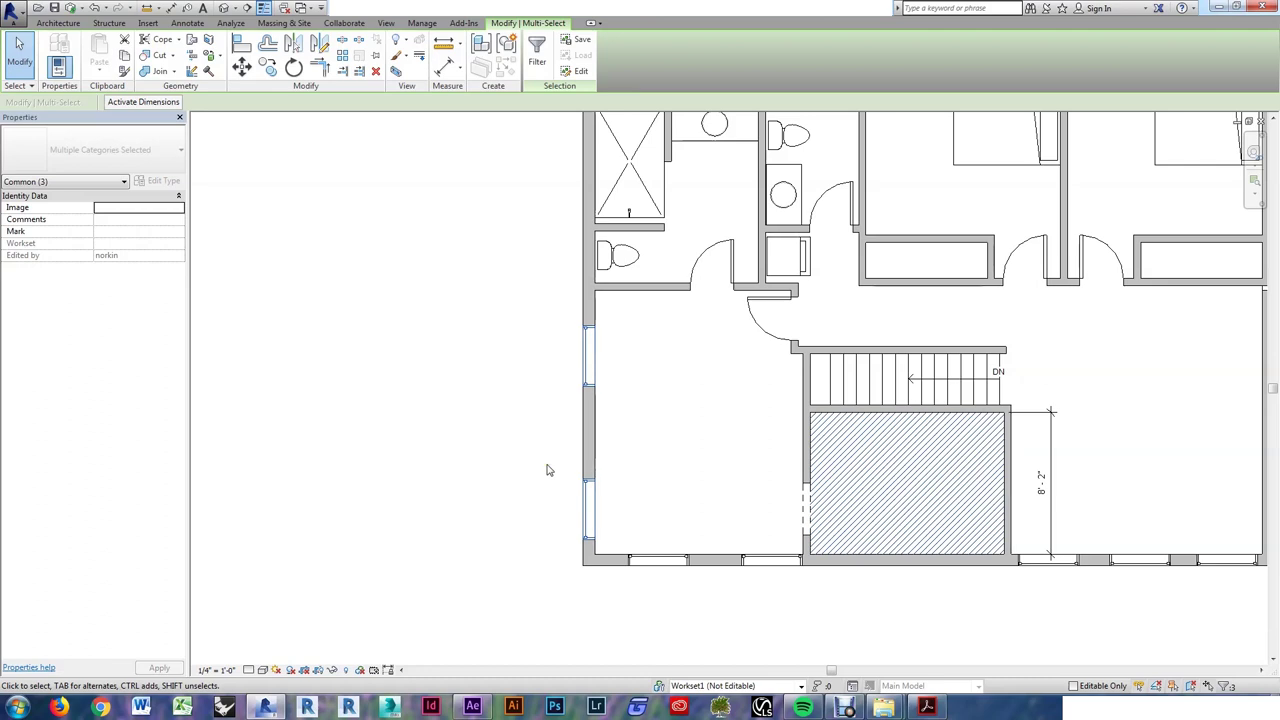
key(ctrl)
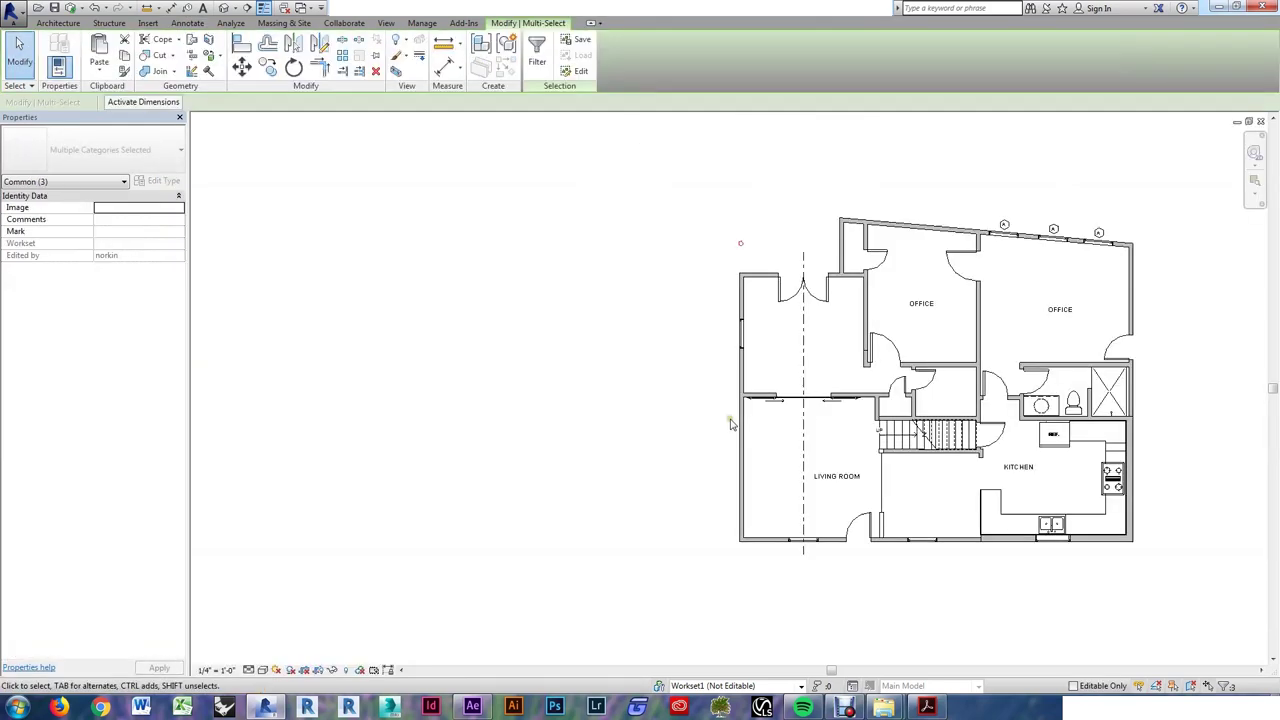
- Paste the copies aligned to the same place on the 1st Floor plan
click(588, 373)
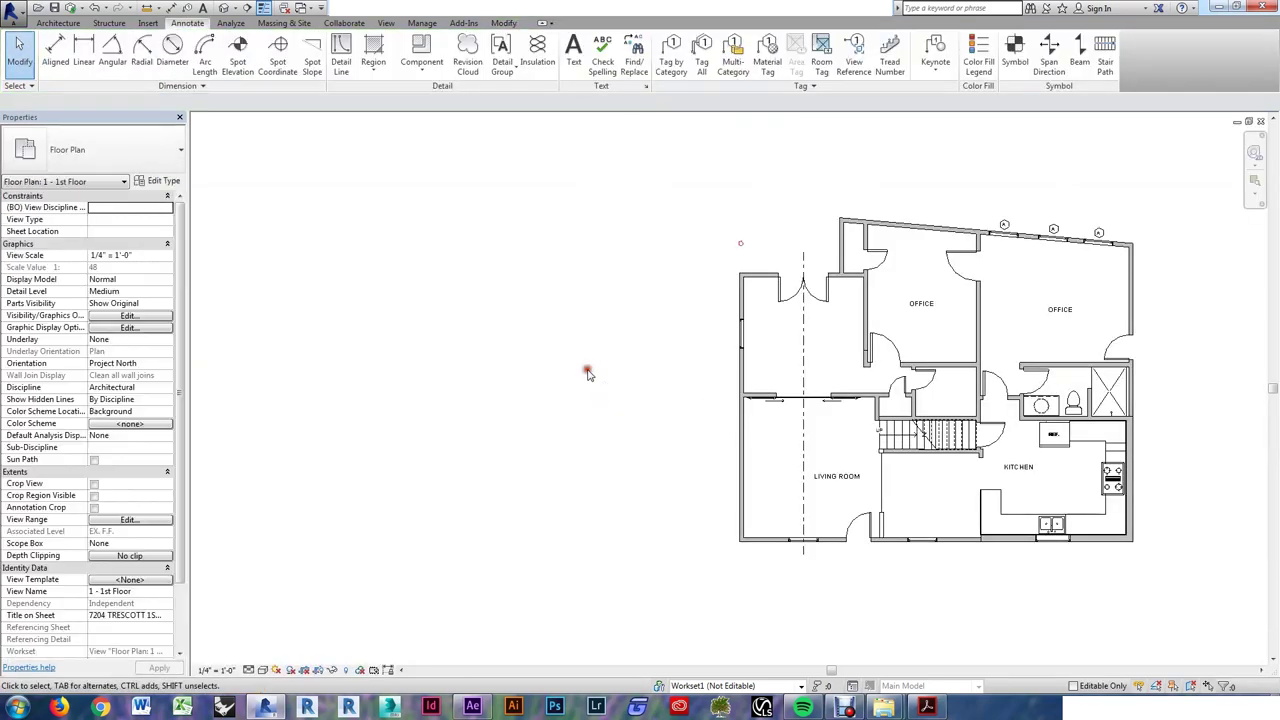
key(shift+ctrl)
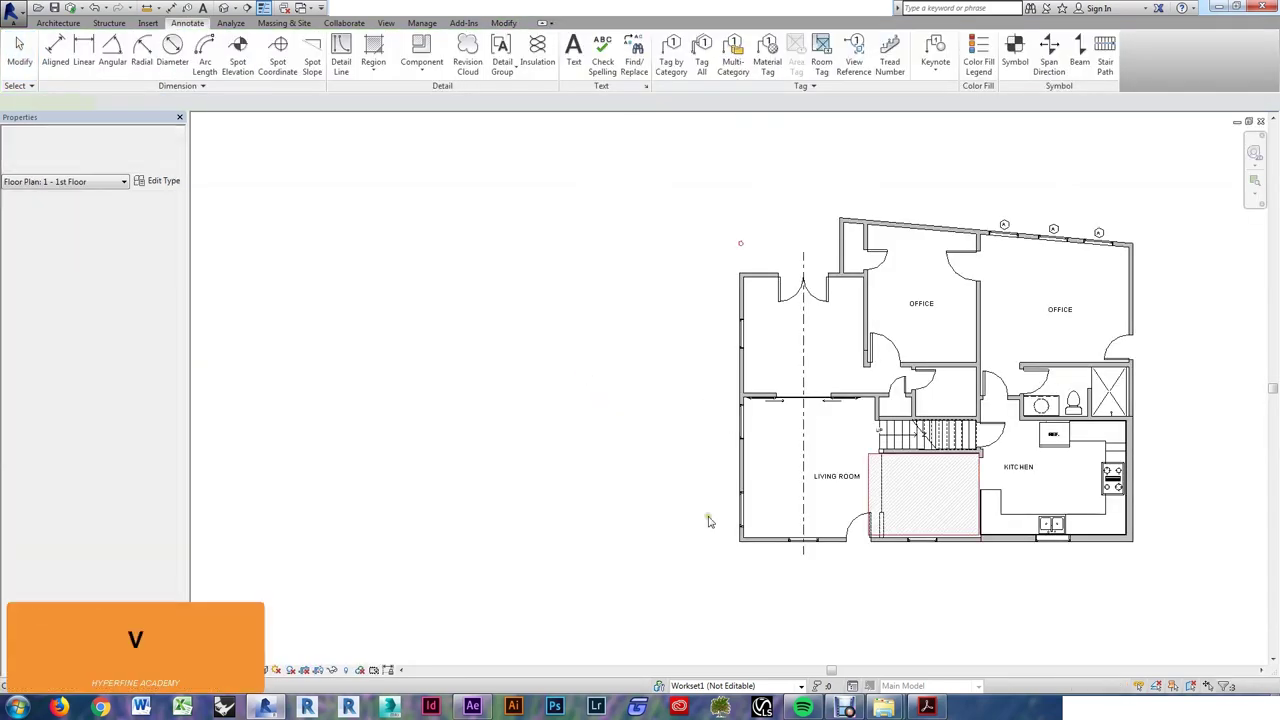
scroll(997, 515, up, 3)
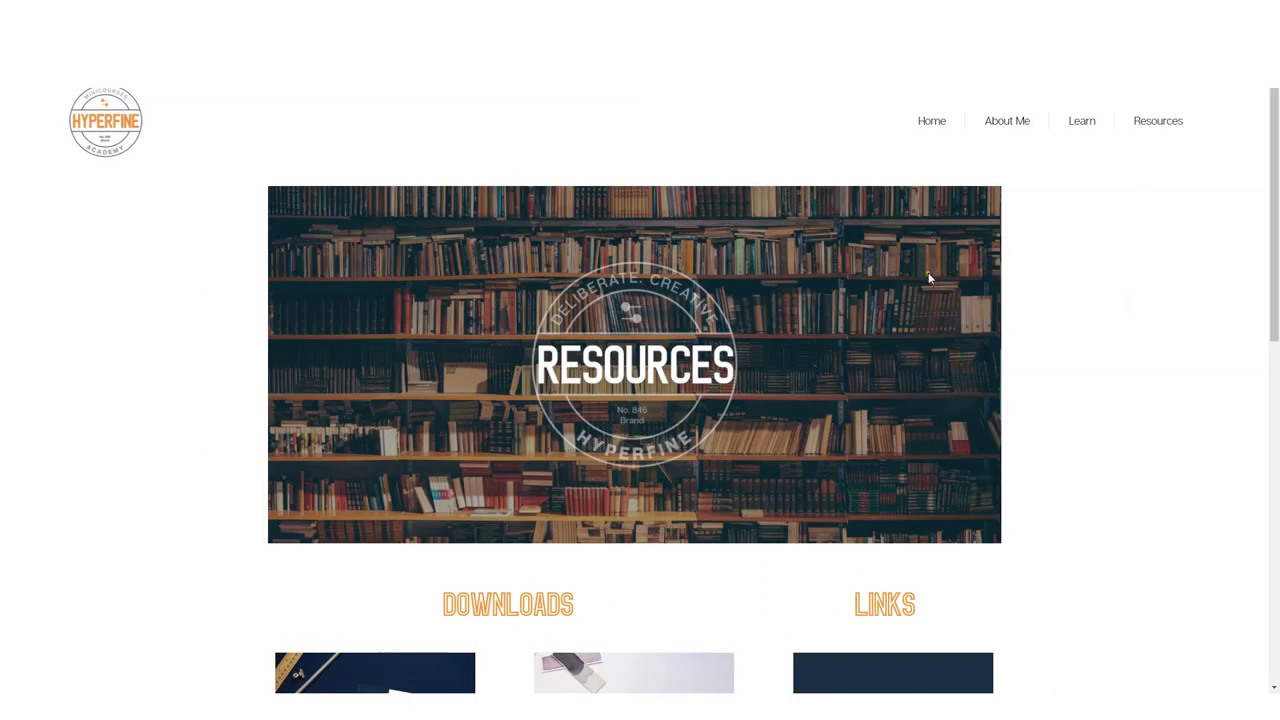
- Scroll down the Hyperfine Resources page past the downloads toward Computer Recommendations
scroll(1049, 337, down, 4)
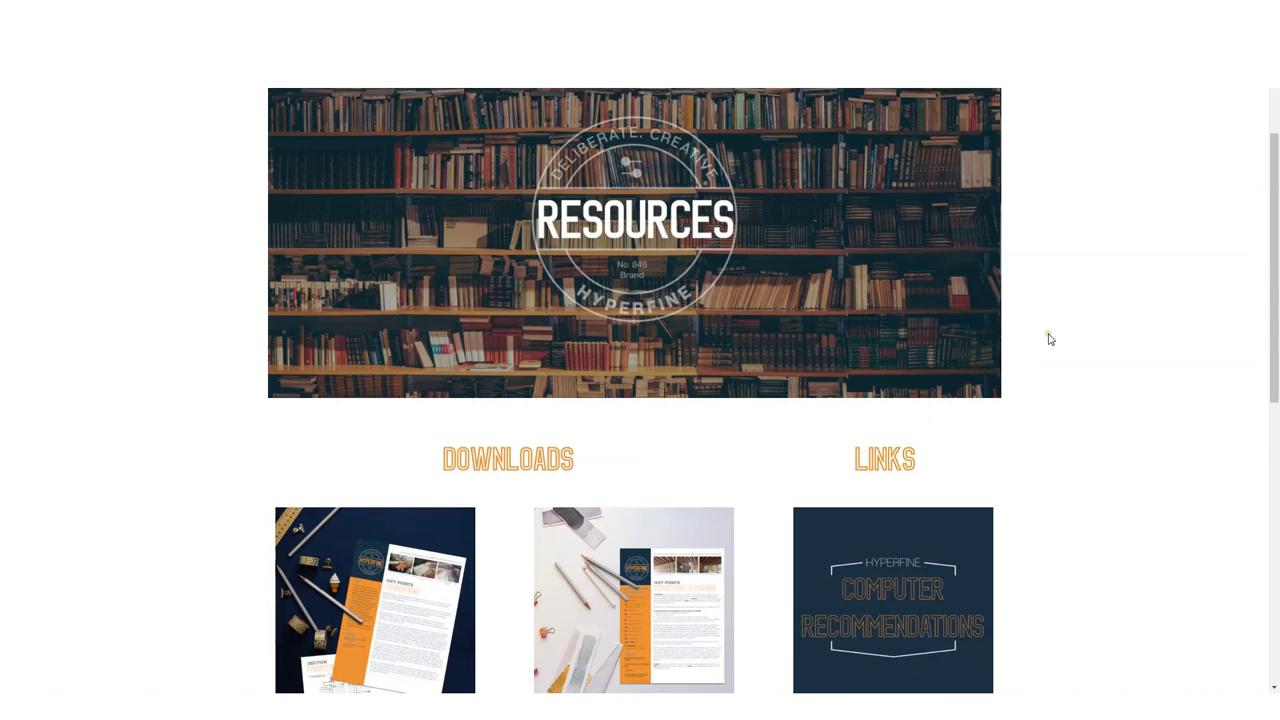
scroll(1052, 345, down, 2)
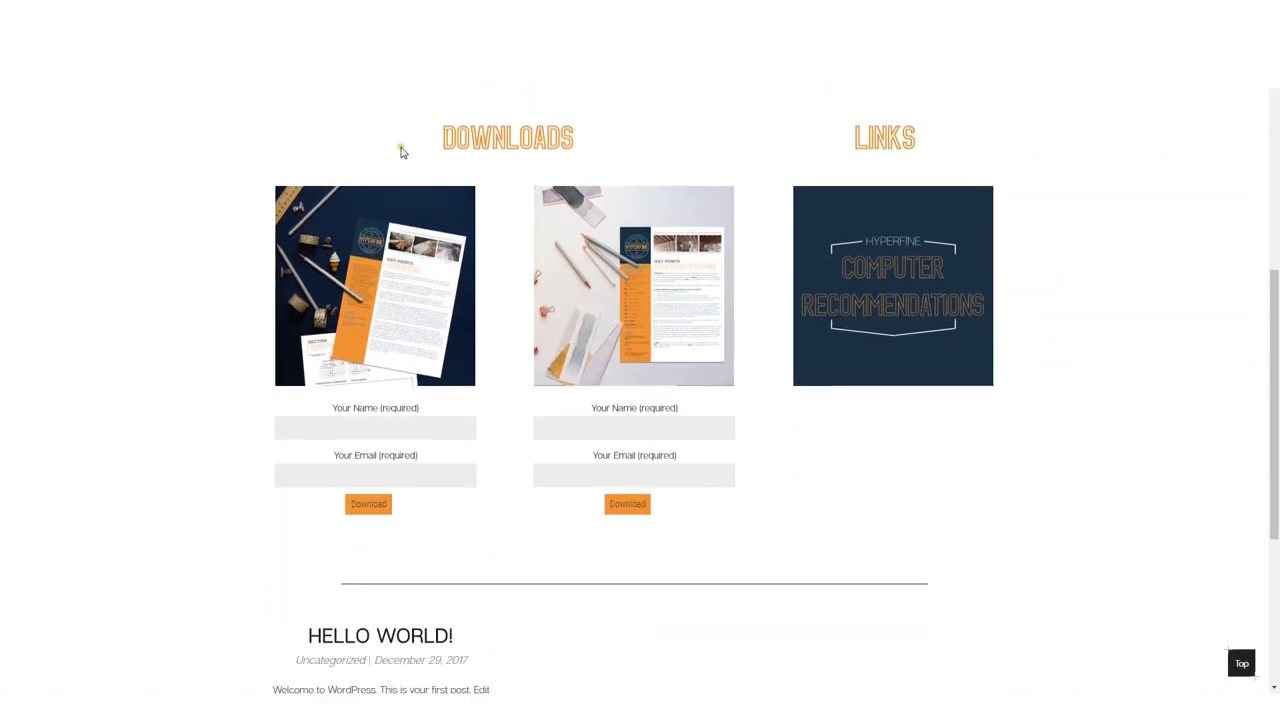